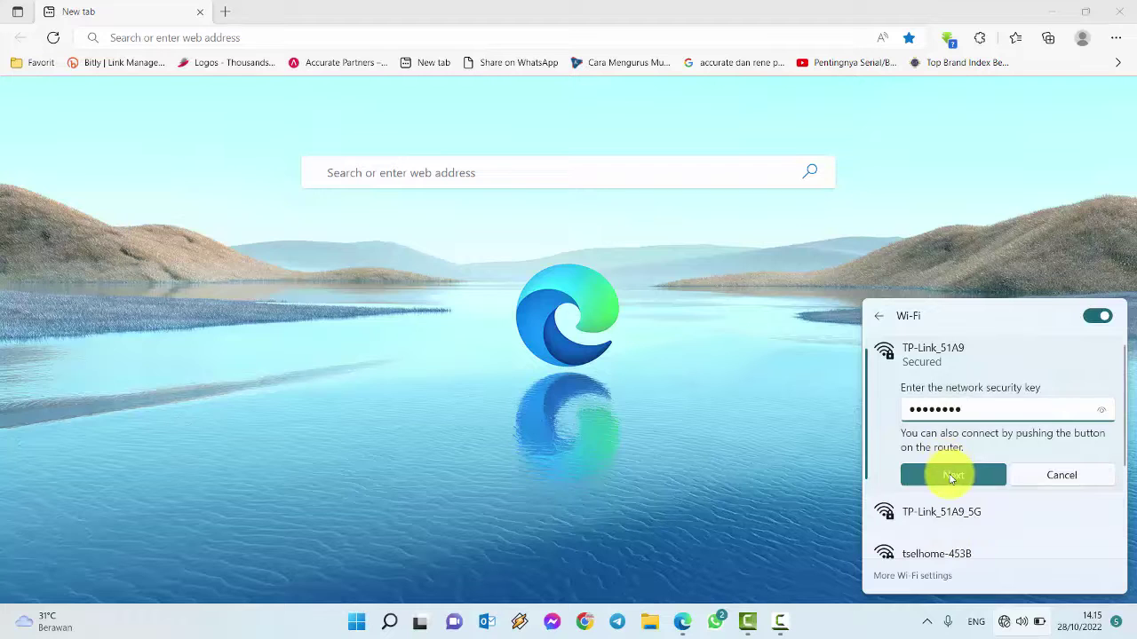
Step: Join the TP-Link_51A9 Wi-Fi network with the entered security key and load google.com in the browser
click(950, 477)
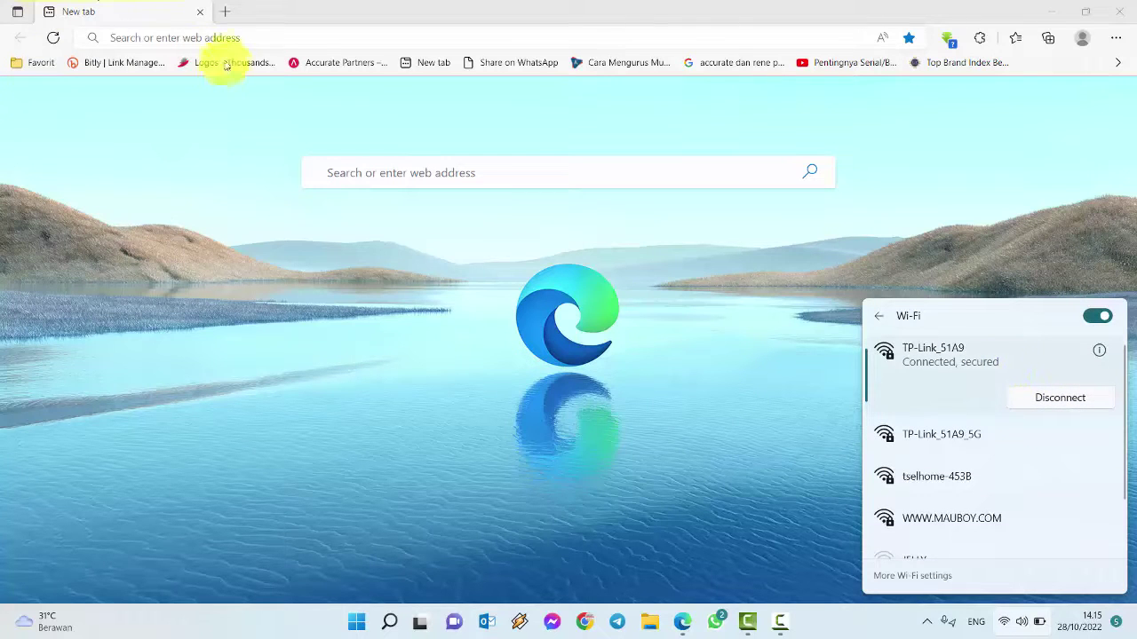
click(313, 41)
text(google.com)
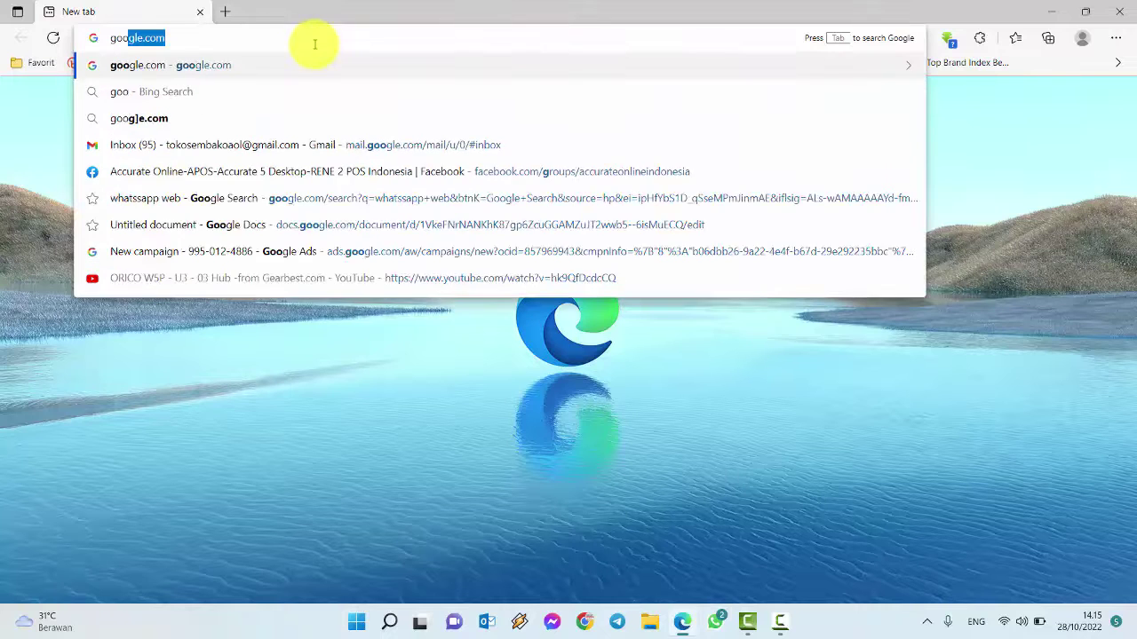
key(Return)
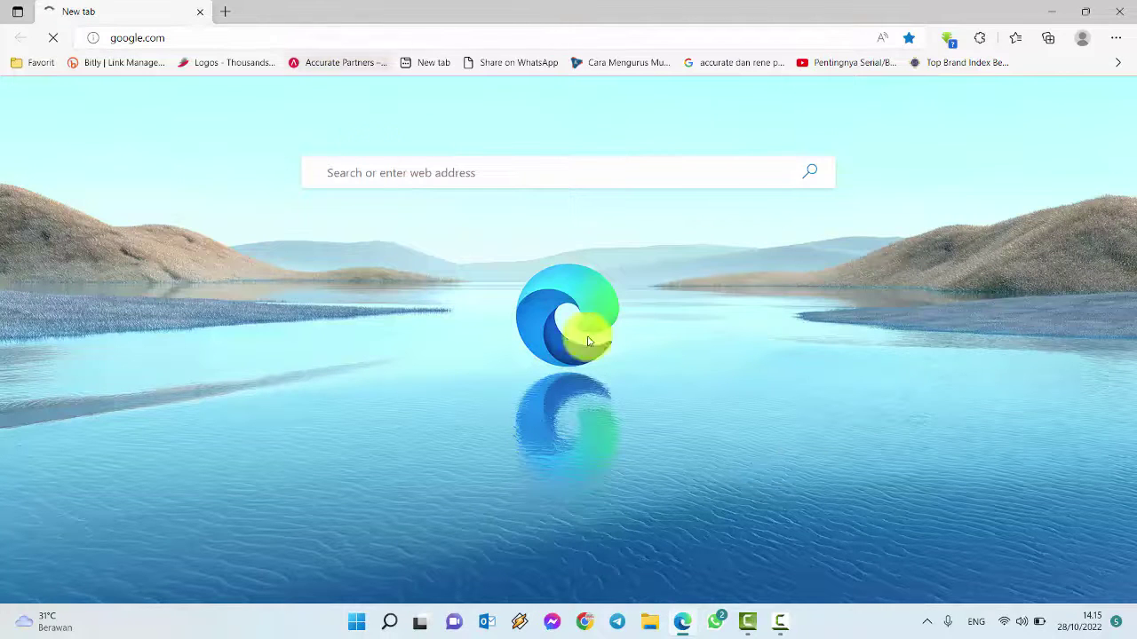
Step: Check the Wi-Fi connection and load the router's setup page at tplinkwifi.net
click(1007, 631)
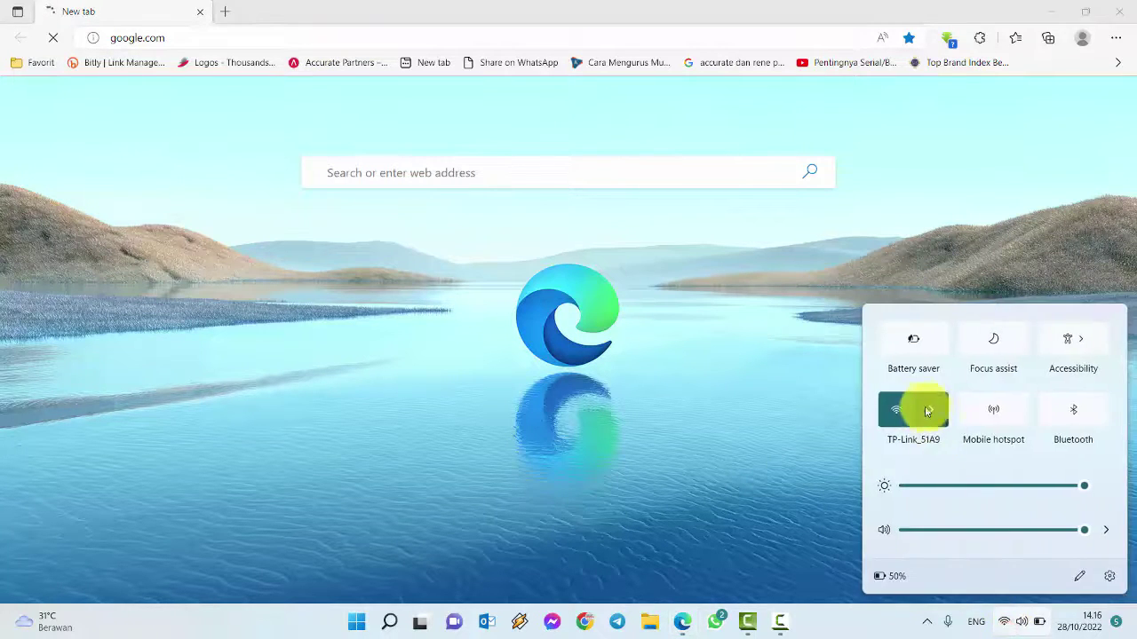
click(933, 407)
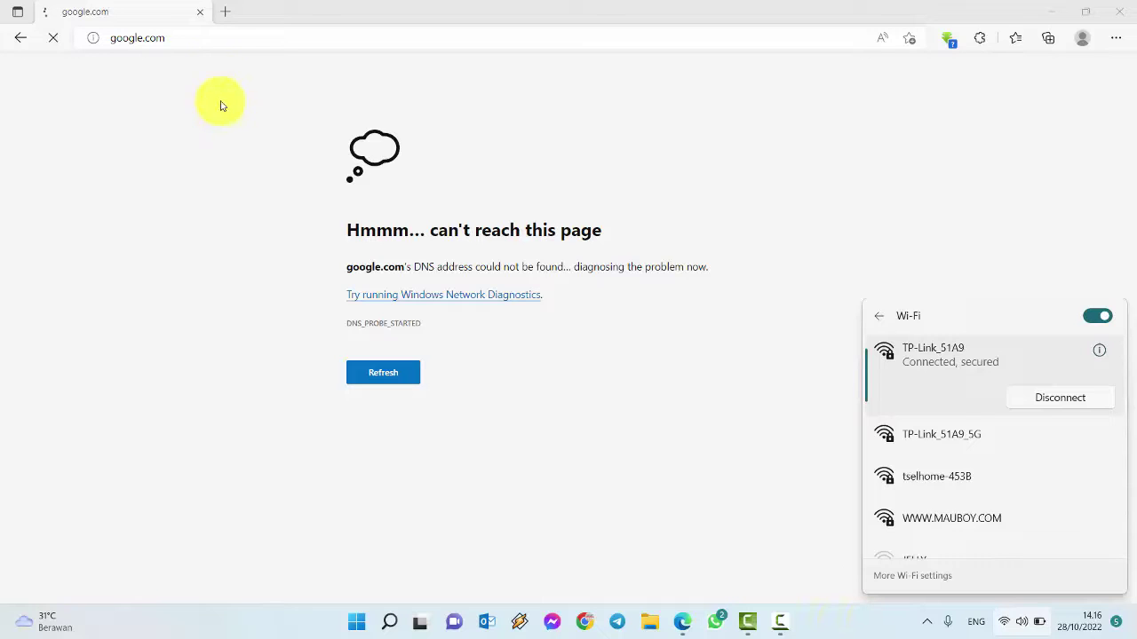
click(180, 38)
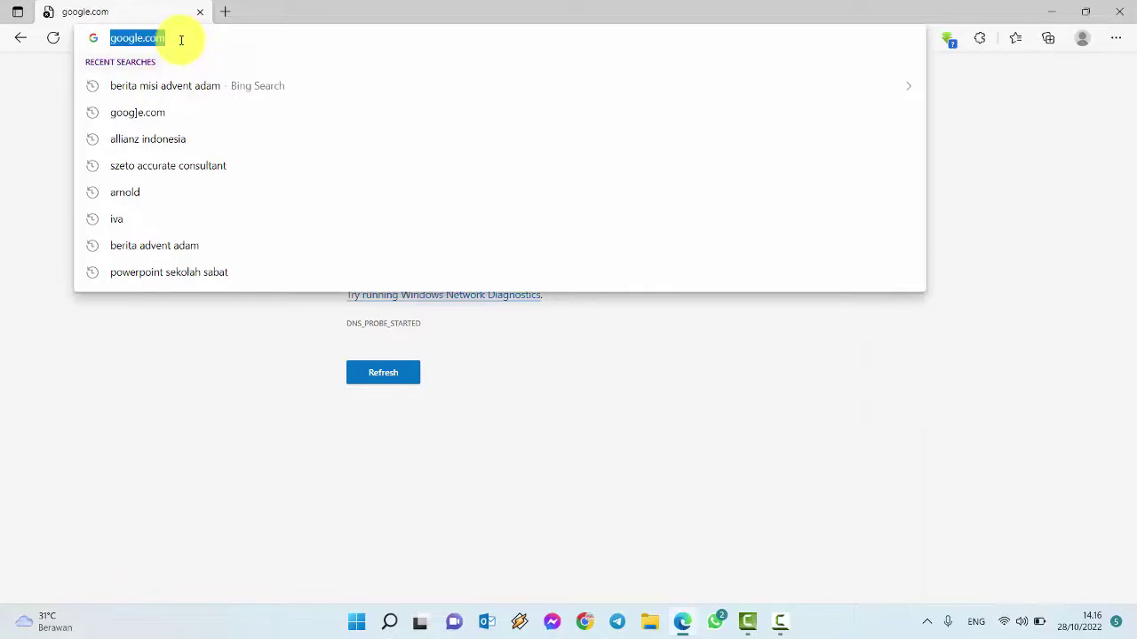
text(tplinkwifi.net)
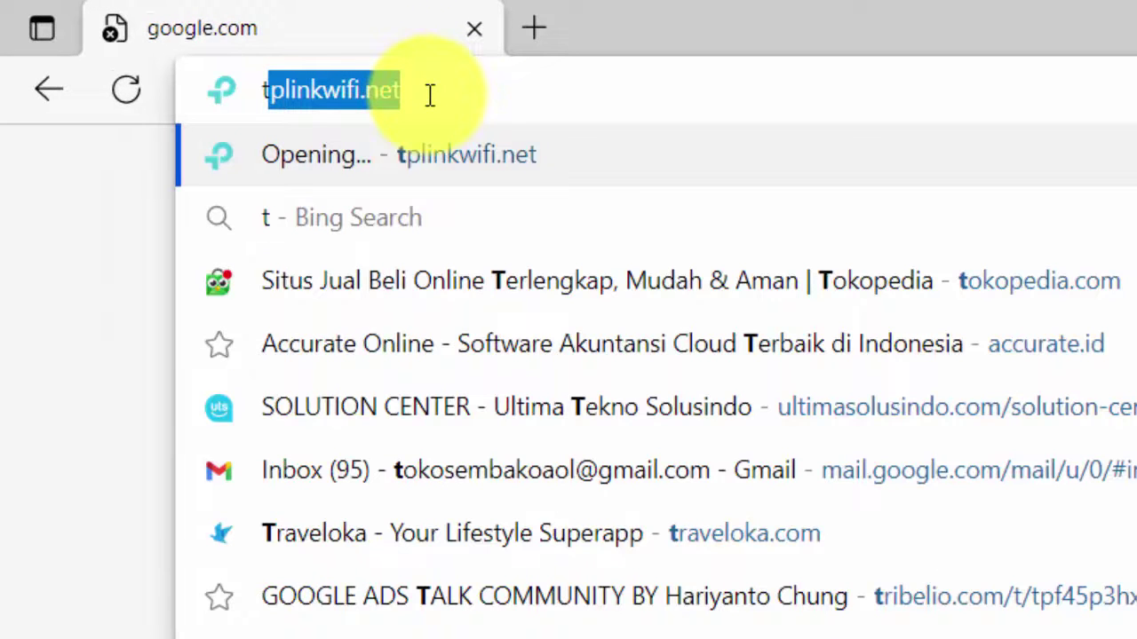
click(427, 86)
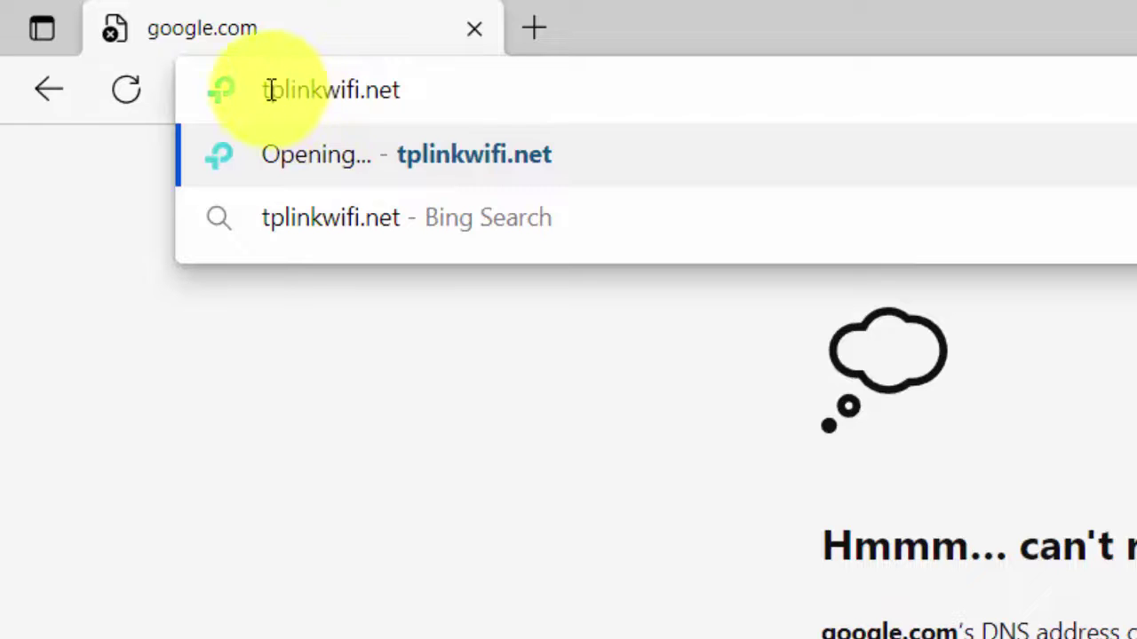
drag(269, 89, 423, 83)
click(436, 89)
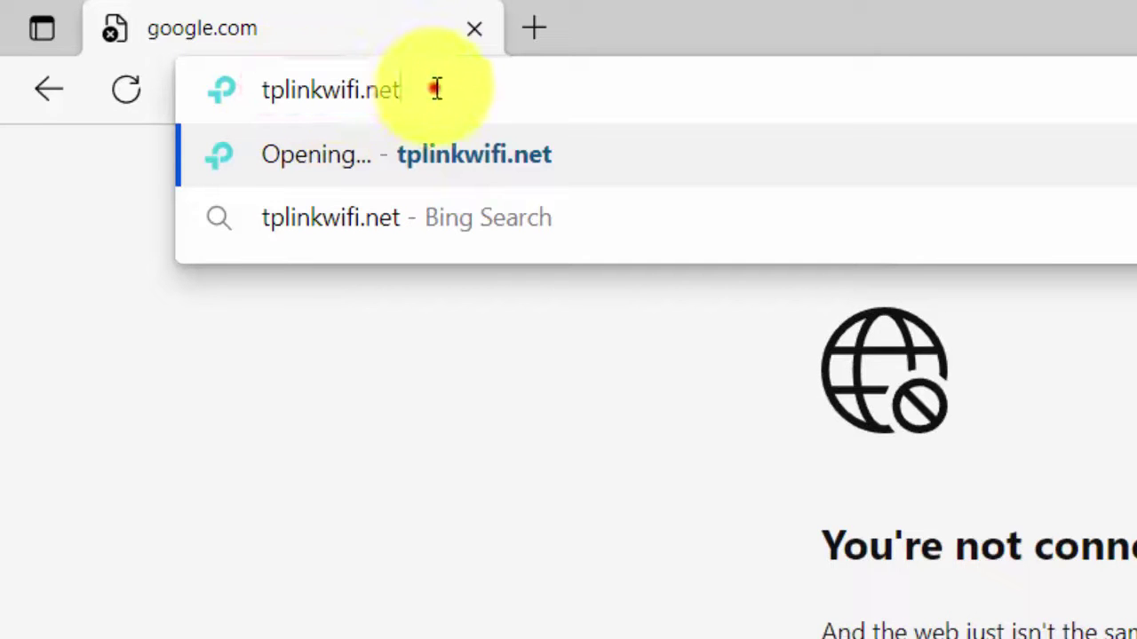
key(Return)
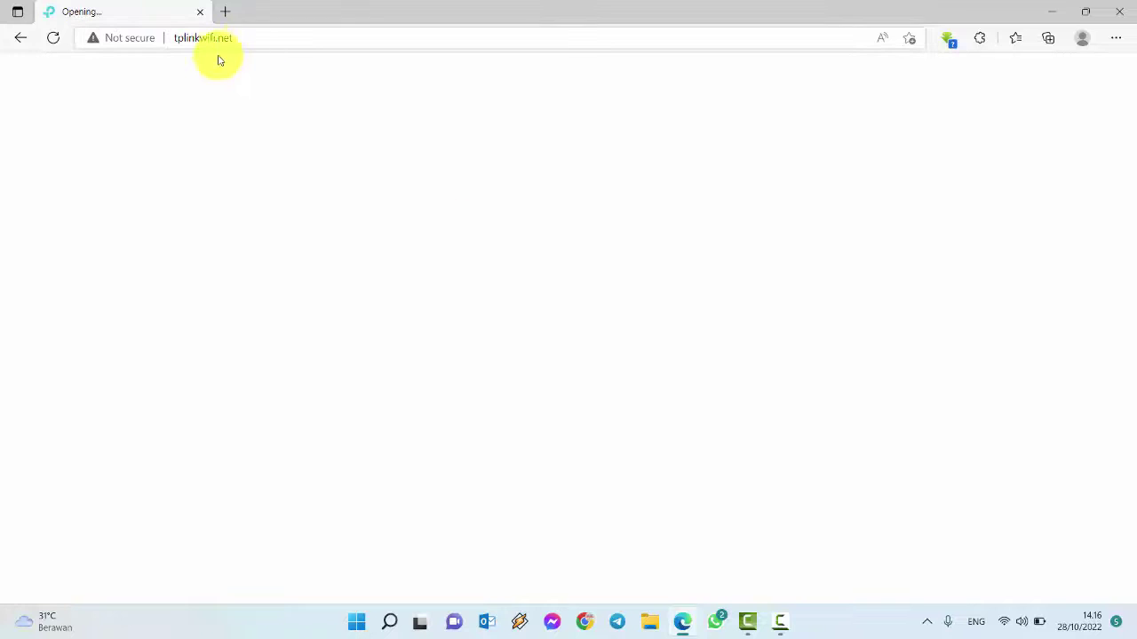
Step: Check the connection to TP-Link_51A9 again and reload the tplinkwifi.net page
click(1006, 627)
click(931, 411)
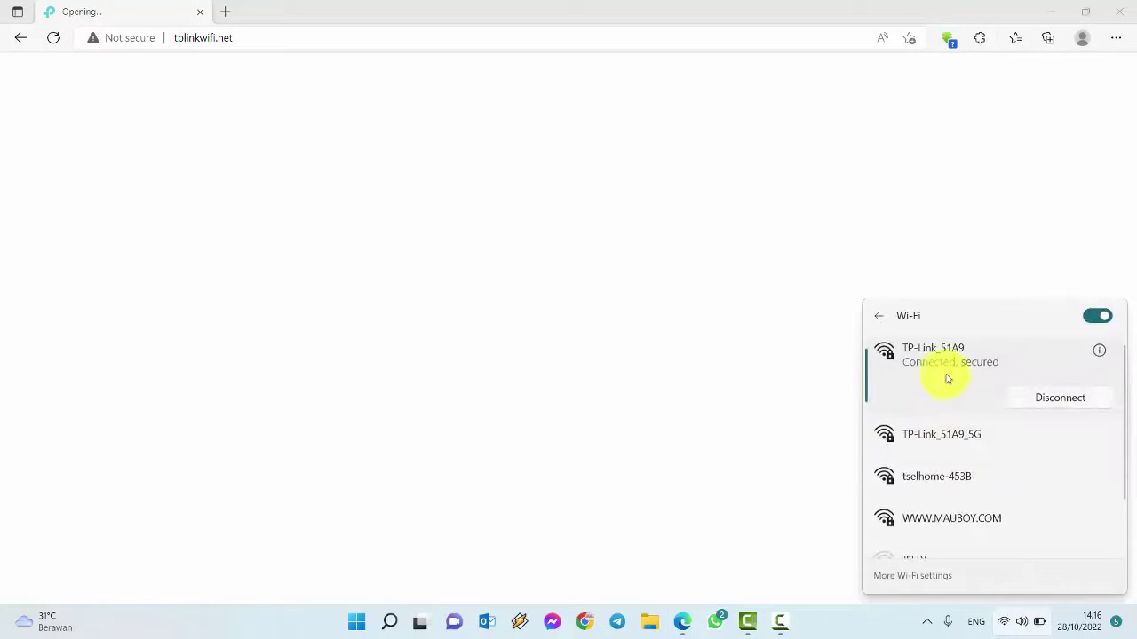
click(232, 38)
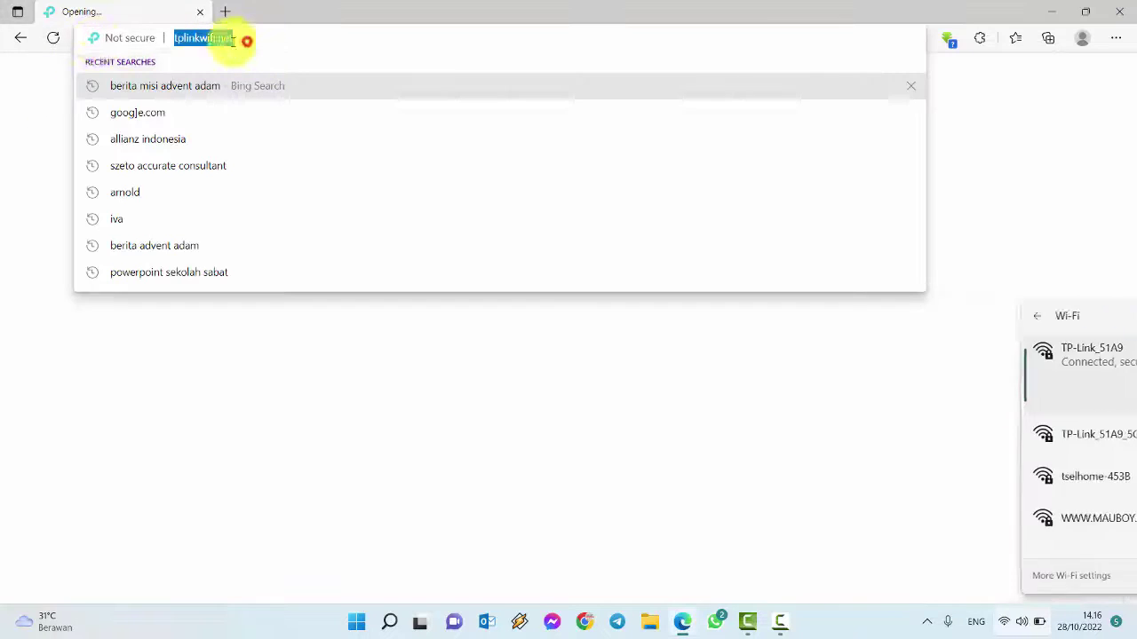
click(51, 38)
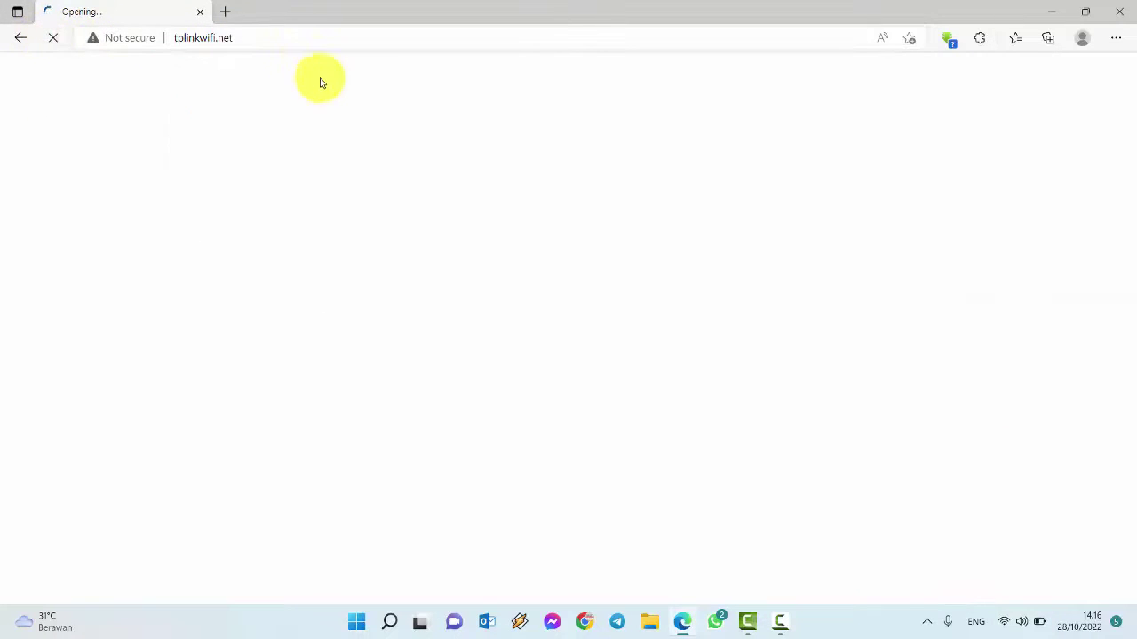
click(254, 38)
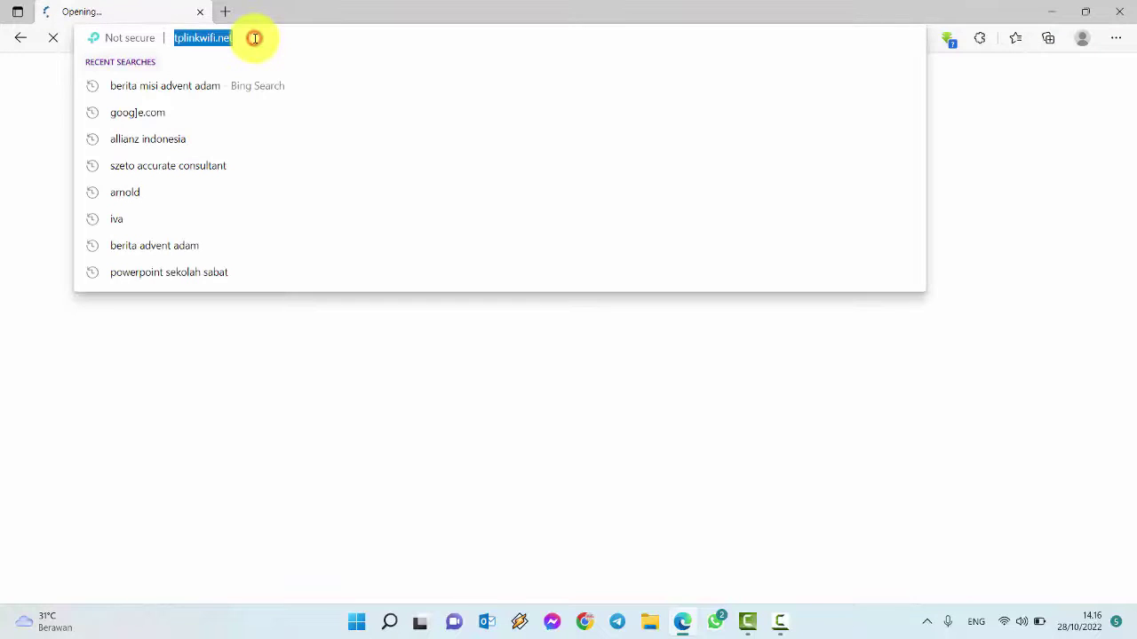
click(349, 371)
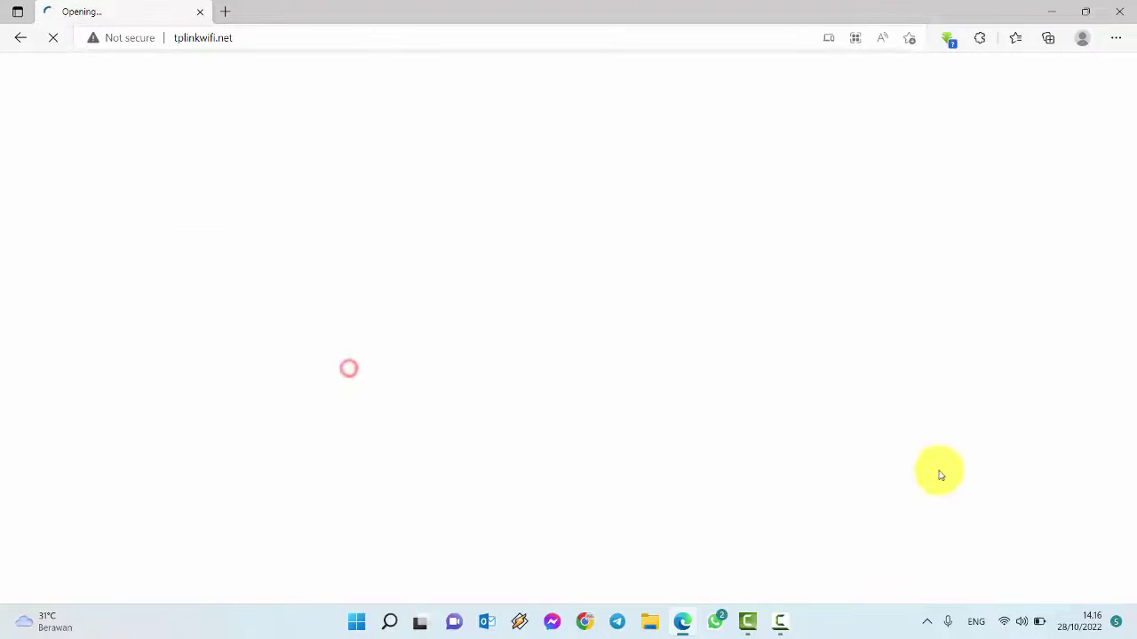
Step: Reconnect to TP-Link_51A9 by switching Wi-Fi off and on, and reload the router's setup page
click(1009, 620)
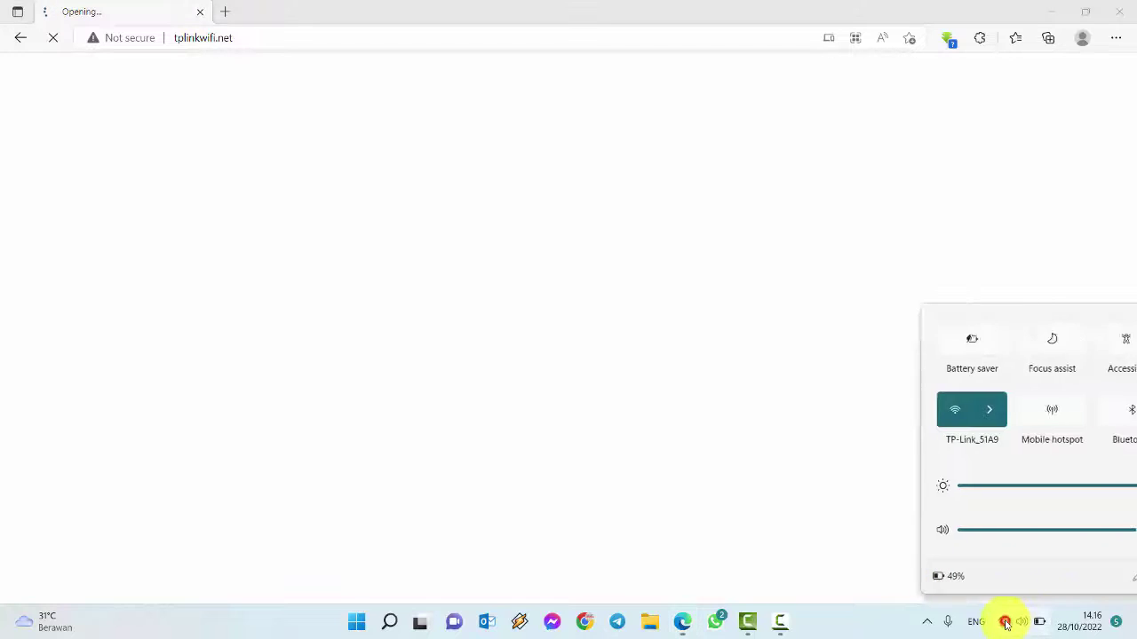
click(931, 413)
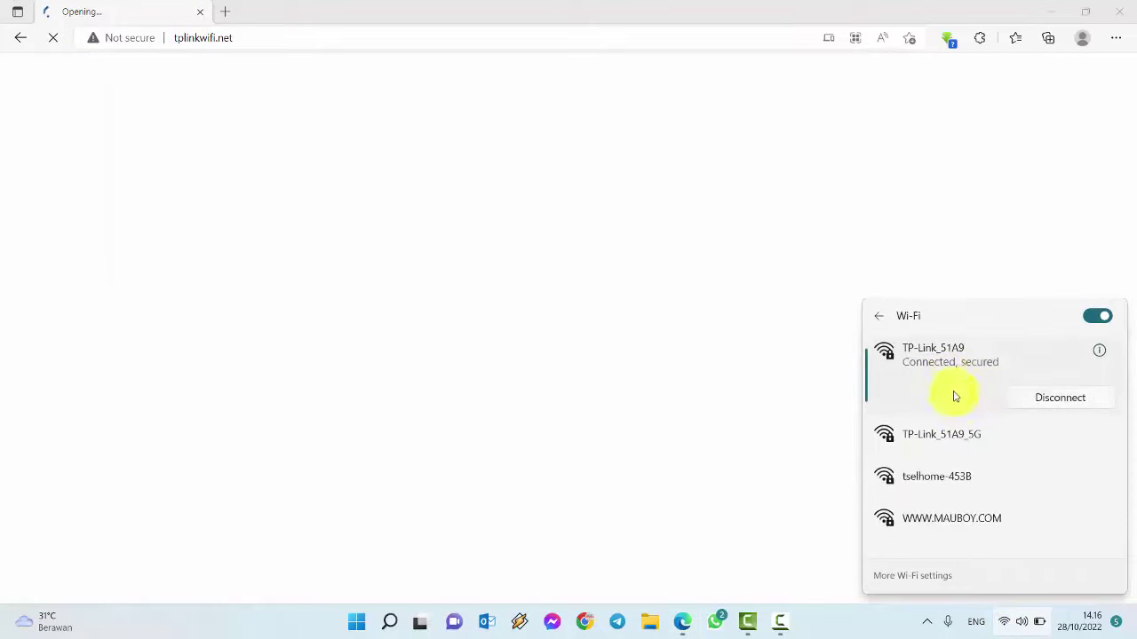
click(1094, 319)
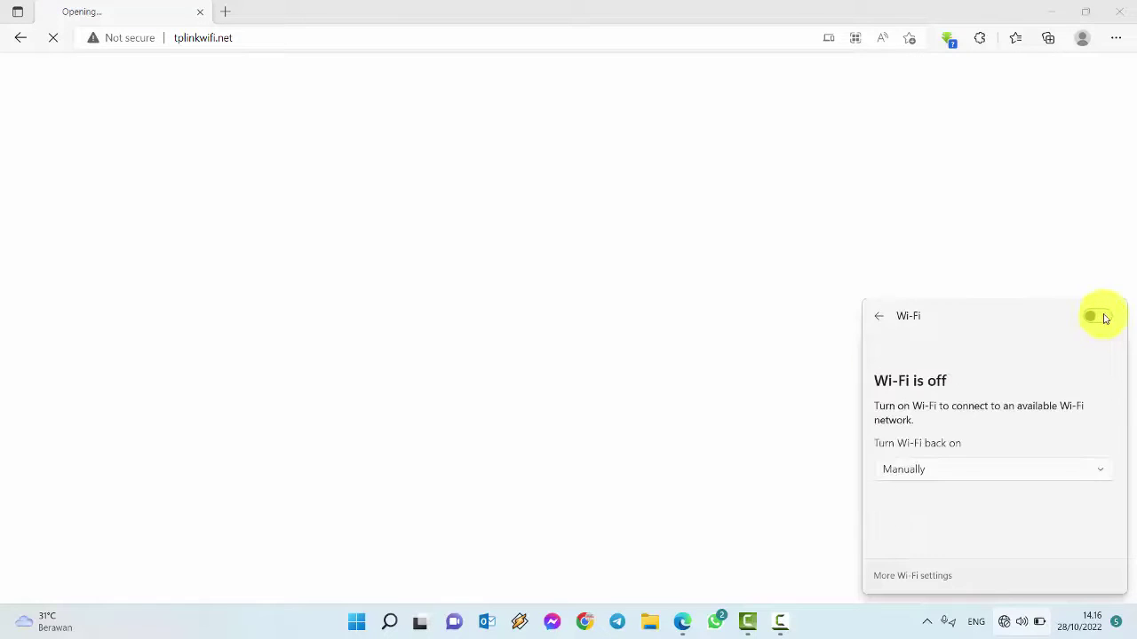
click(1104, 318)
click(938, 358)
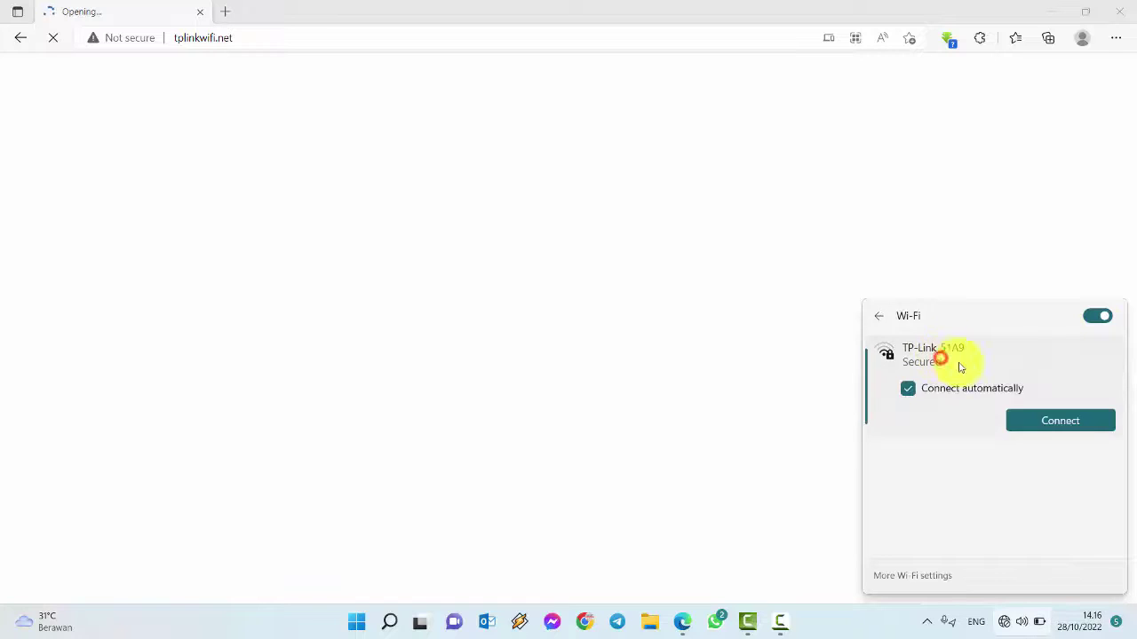
click(1063, 427)
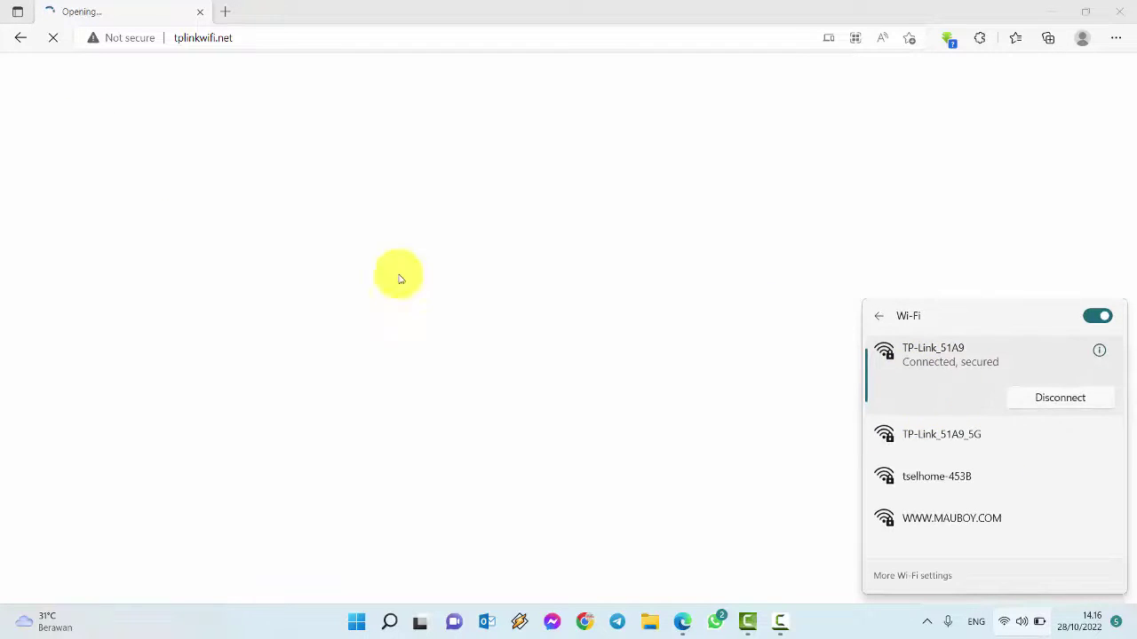
click(55, 38)
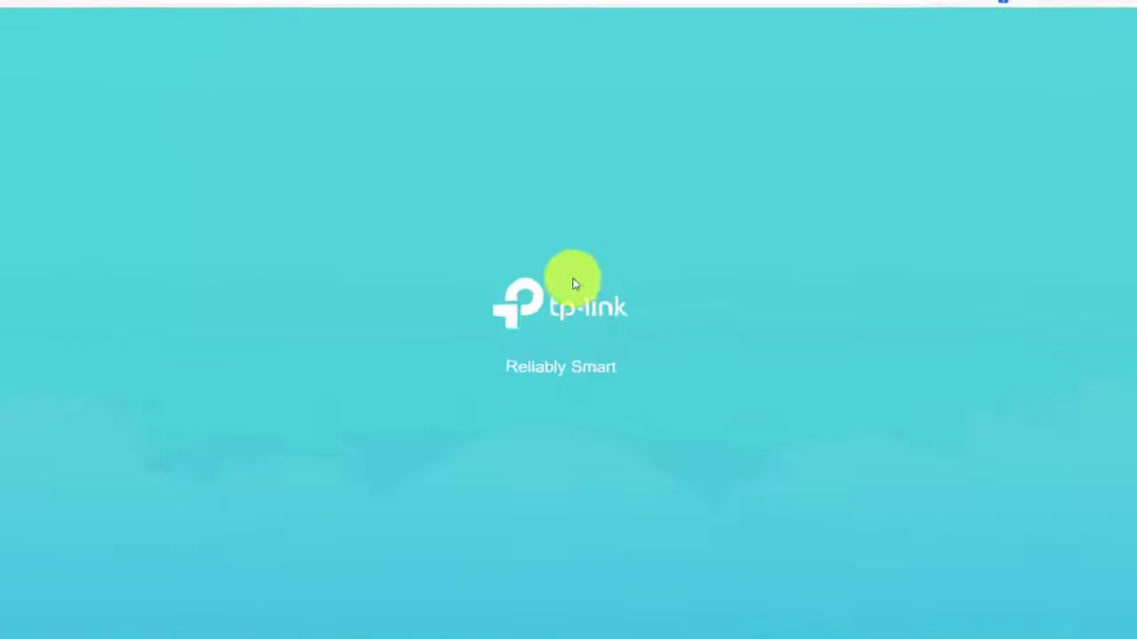
Step: Review the password length and character rules and enter a new administrator password for the router
click(400, 284)
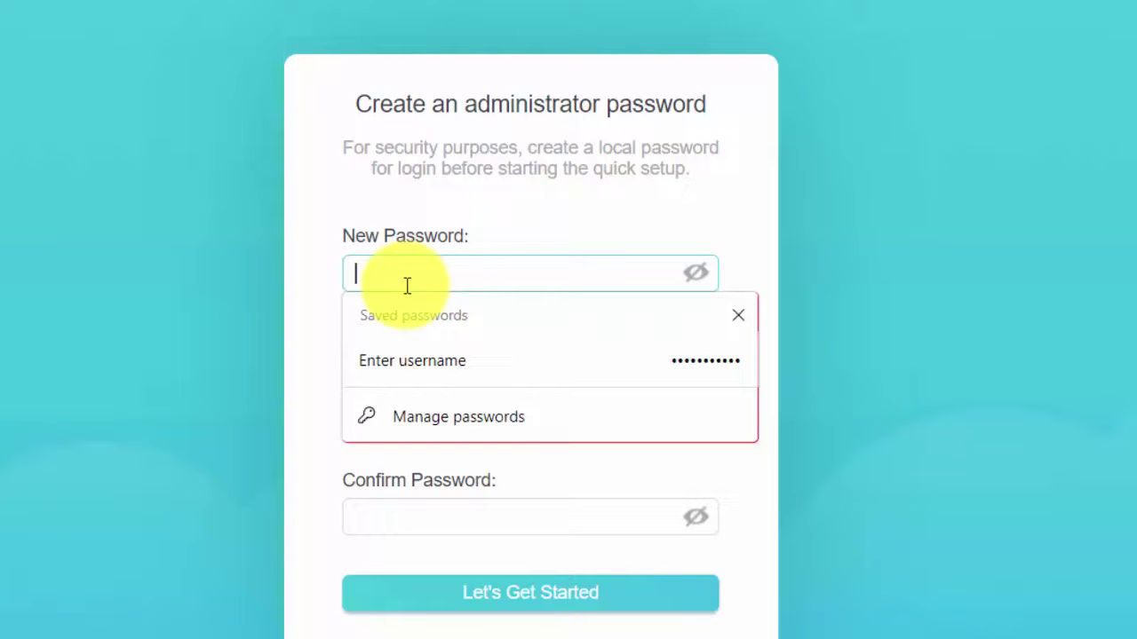
click(503, 204)
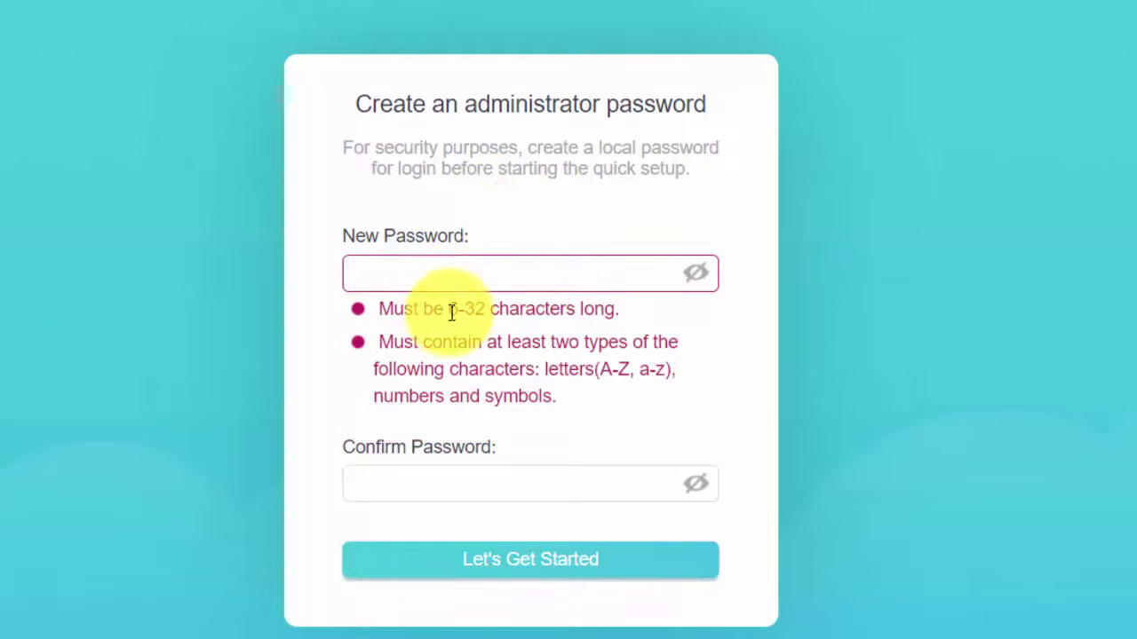
drag(459, 309, 611, 305)
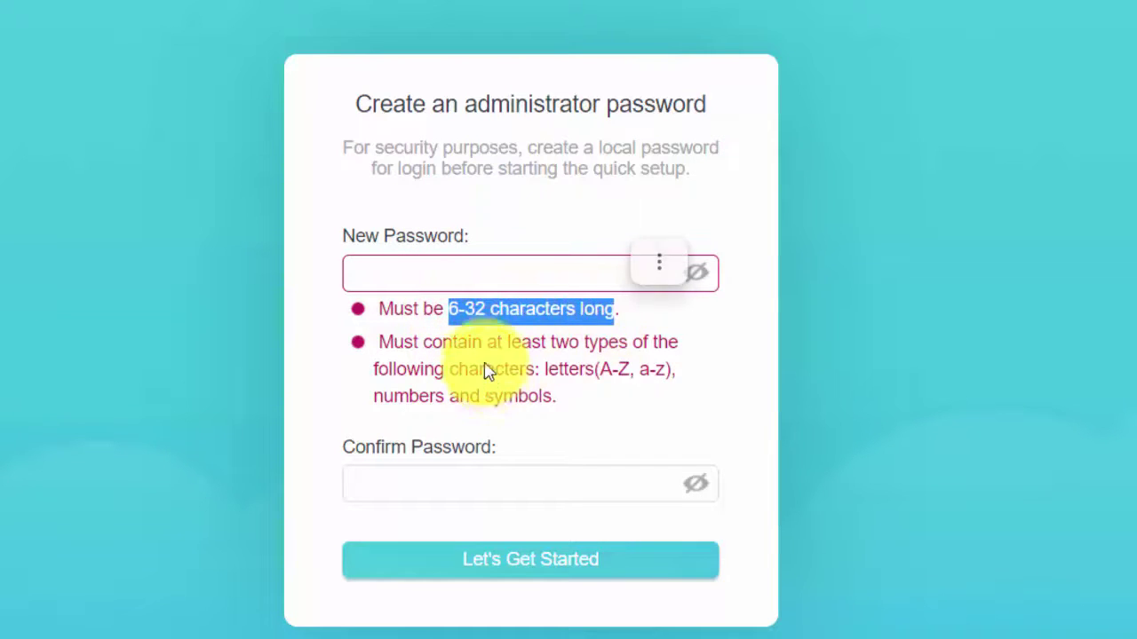
drag(488, 342, 666, 402)
click(494, 278)
text(***)
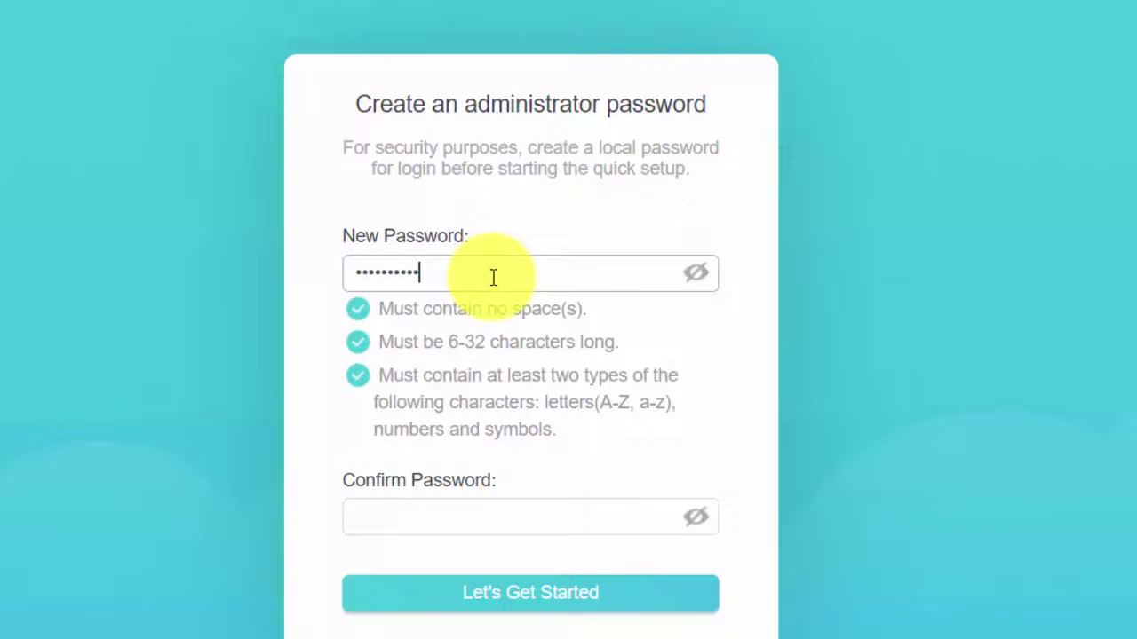
Step: Enter the same administrator password in the confirmation field and start the router's quick setup
click(459, 518)
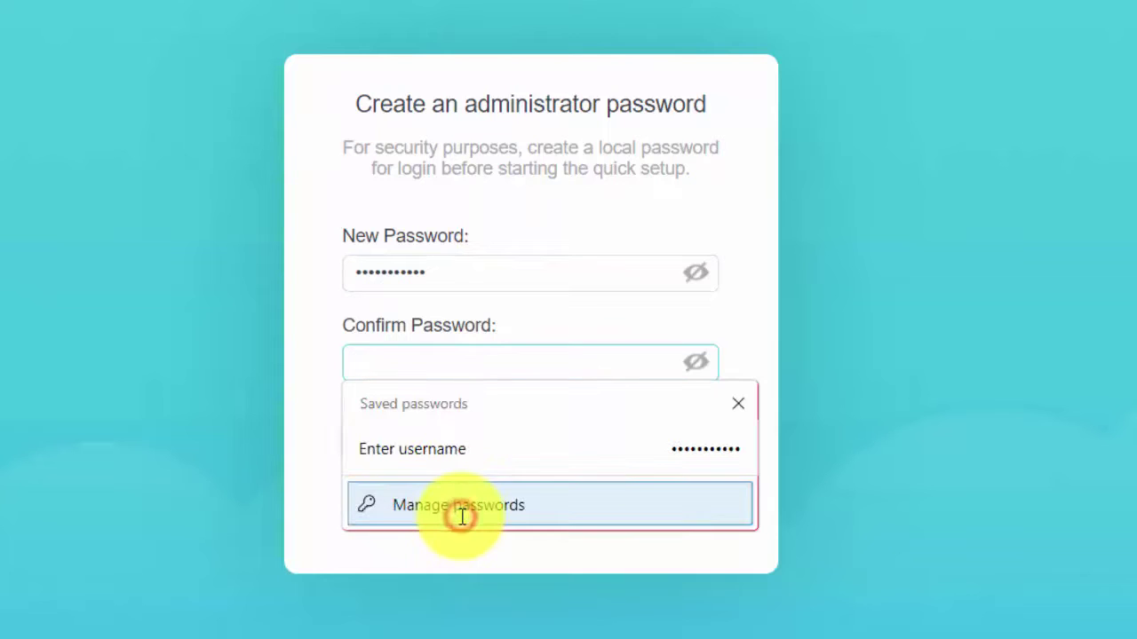
click(432, 363)
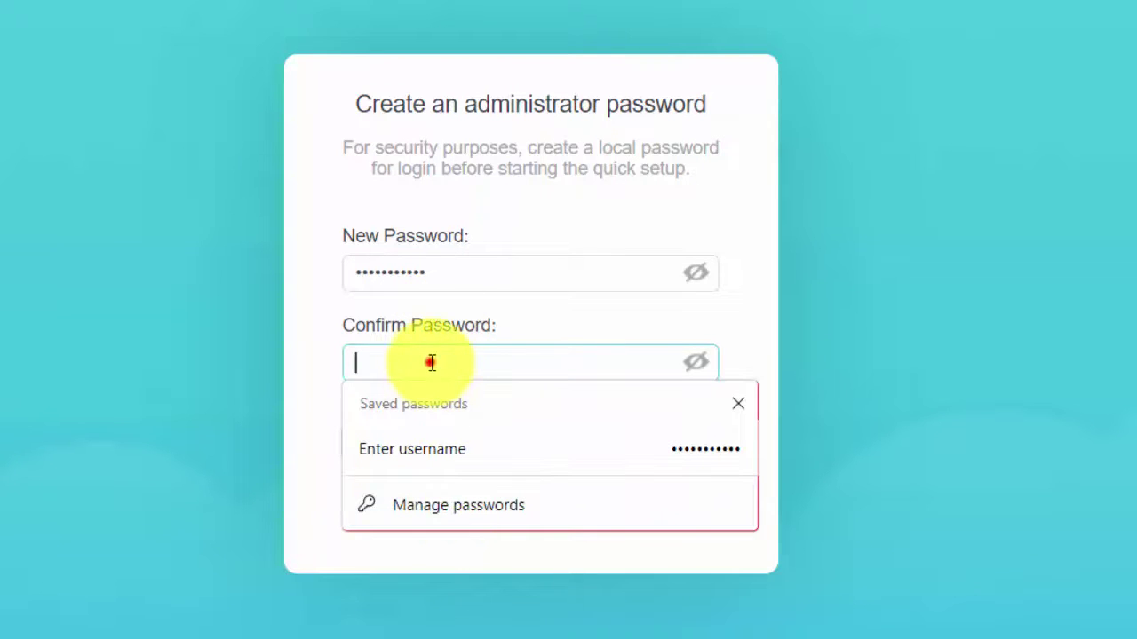
text(**)
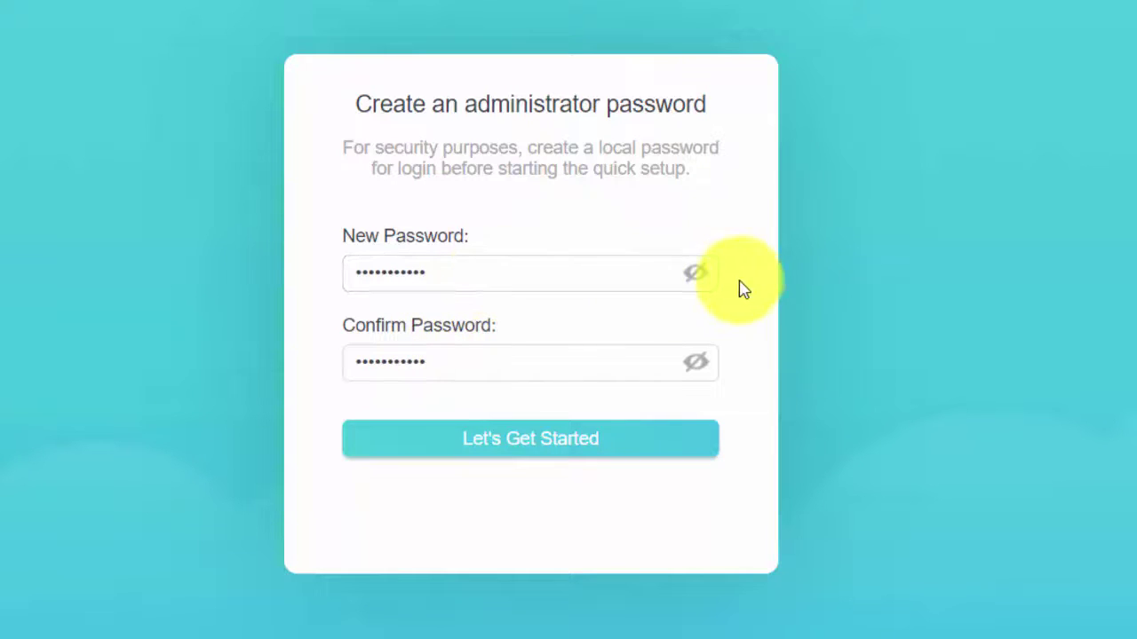
drag(460, 281, 338, 284)
click(289, 253)
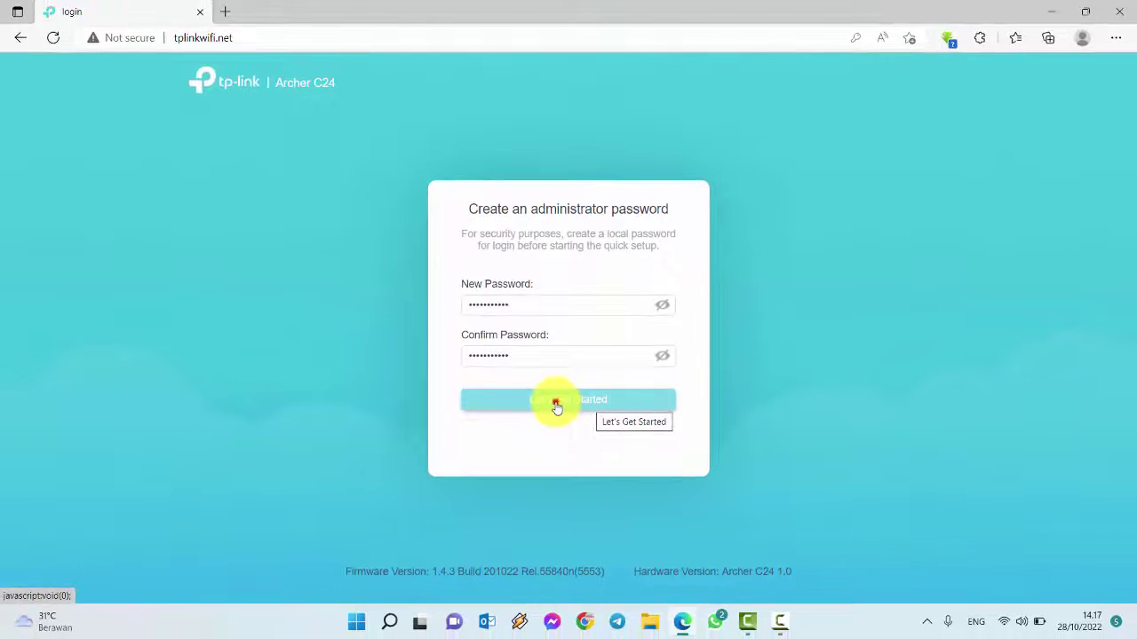
click(556, 404)
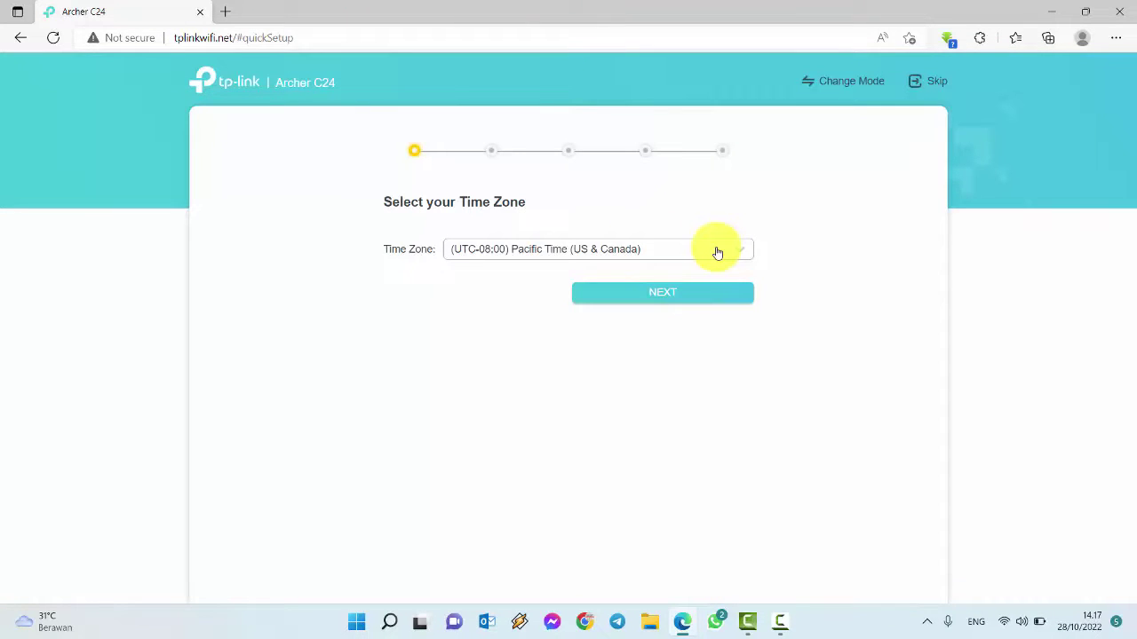
Step: Set the router's time zone to (UTC+08:00) Kuala Lumpur, Singapore
click(717, 252)
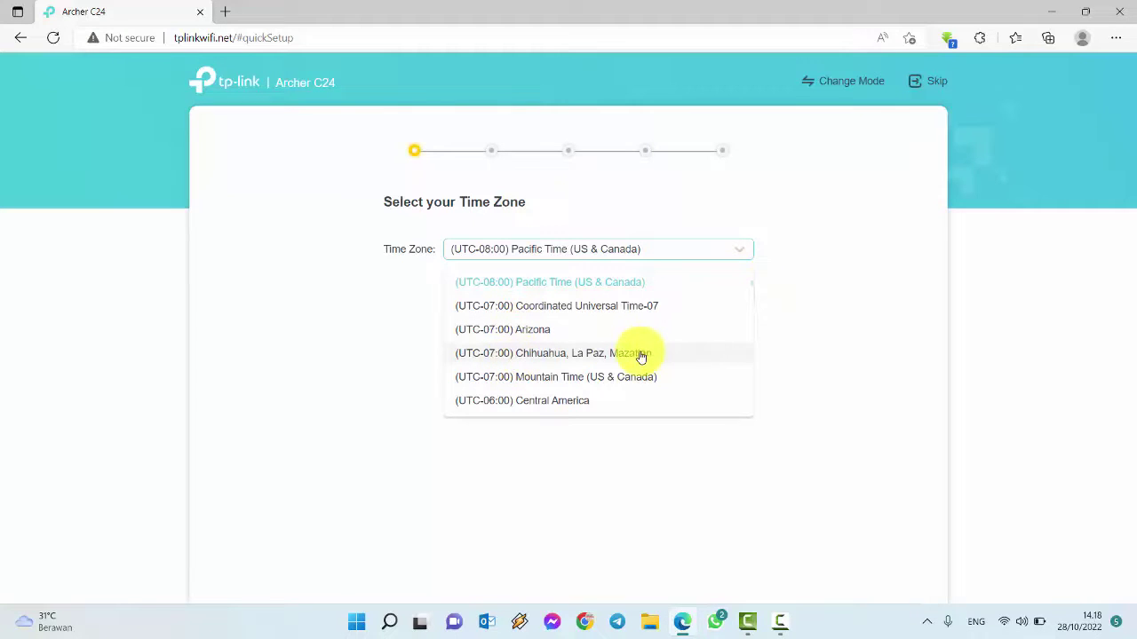
scroll(639, 357, down, 5)
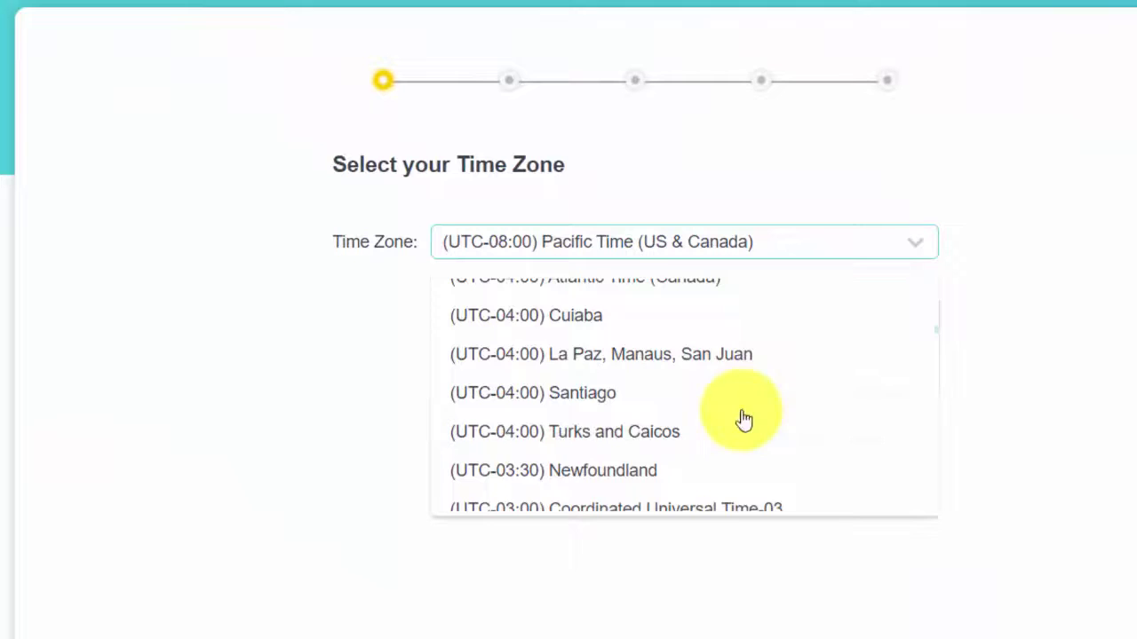
scroll(744, 419, down, 15)
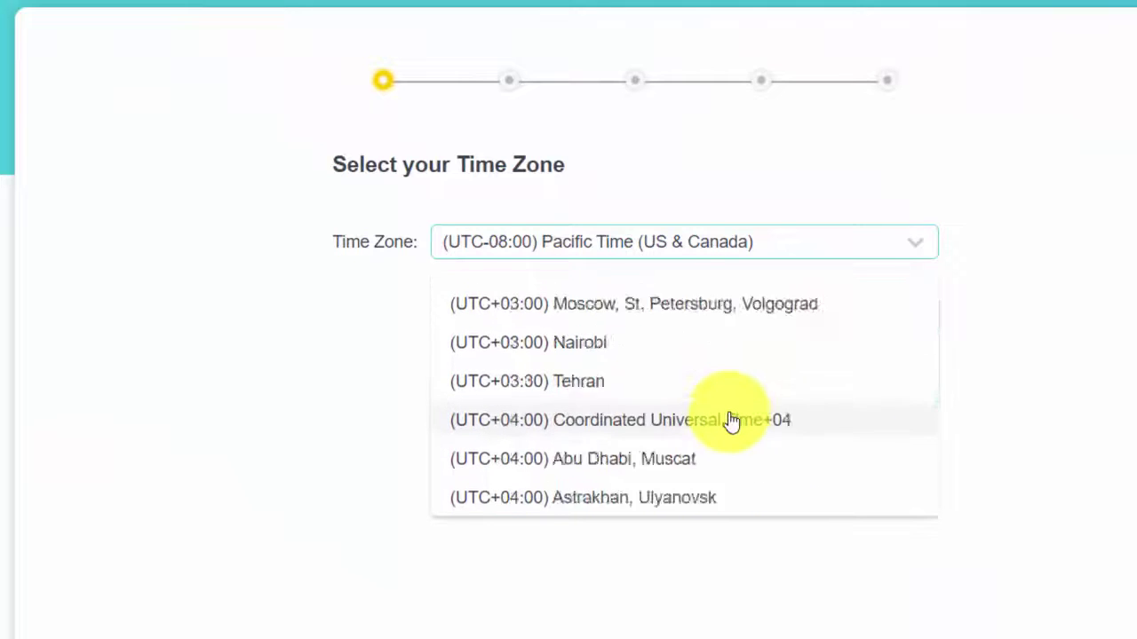
scroll(733, 420, down, 10)
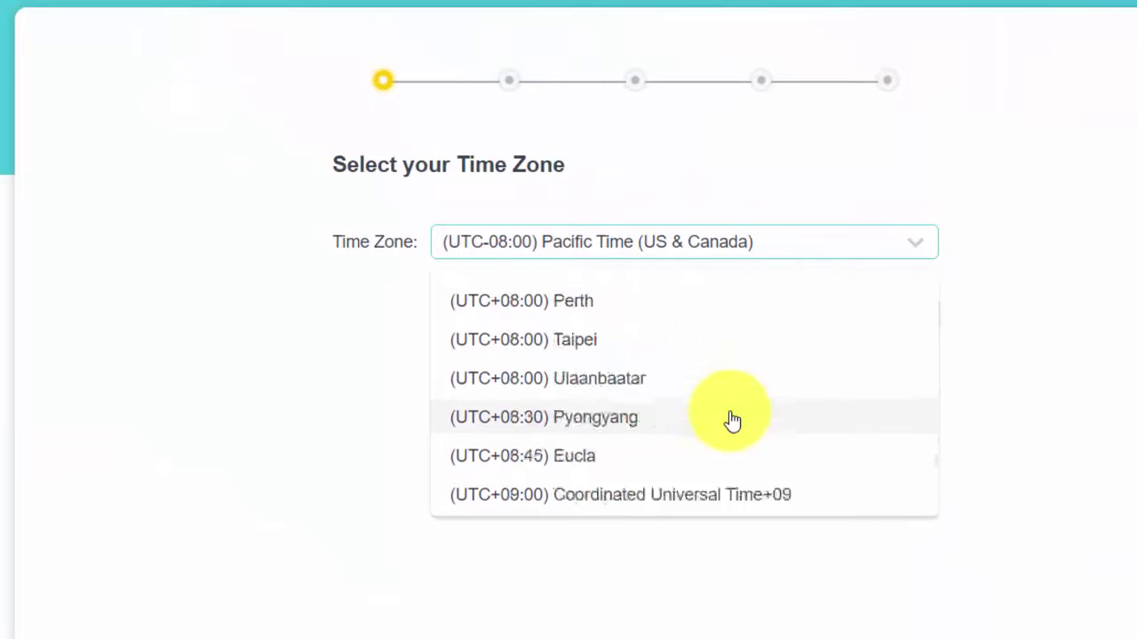
scroll(732, 420, up, 3)
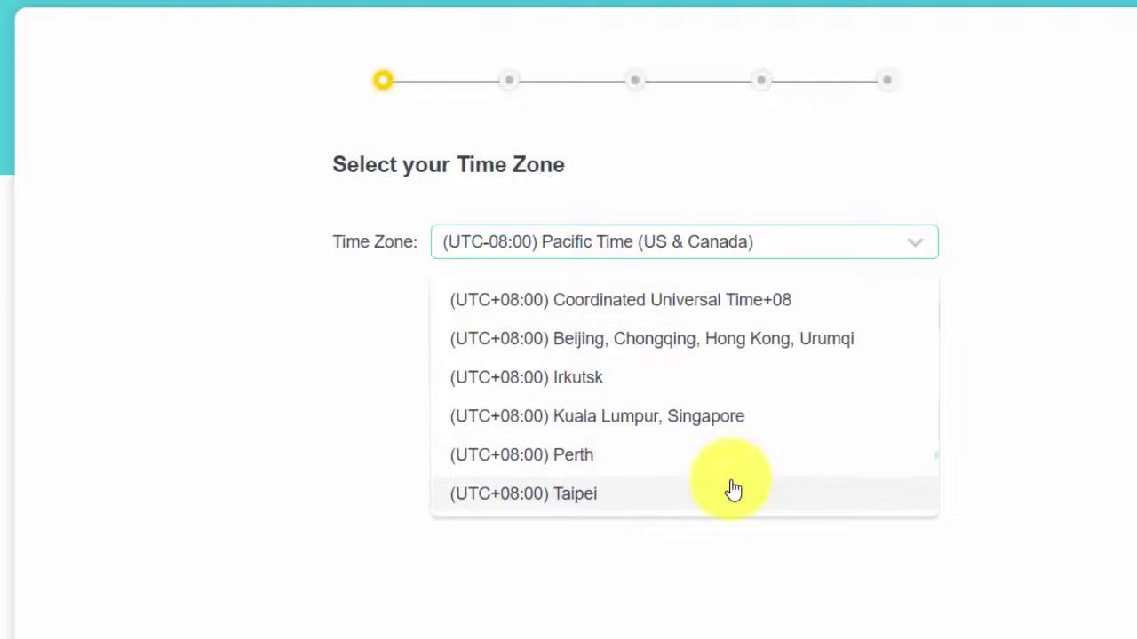
scroll(724, 471, down, 2)
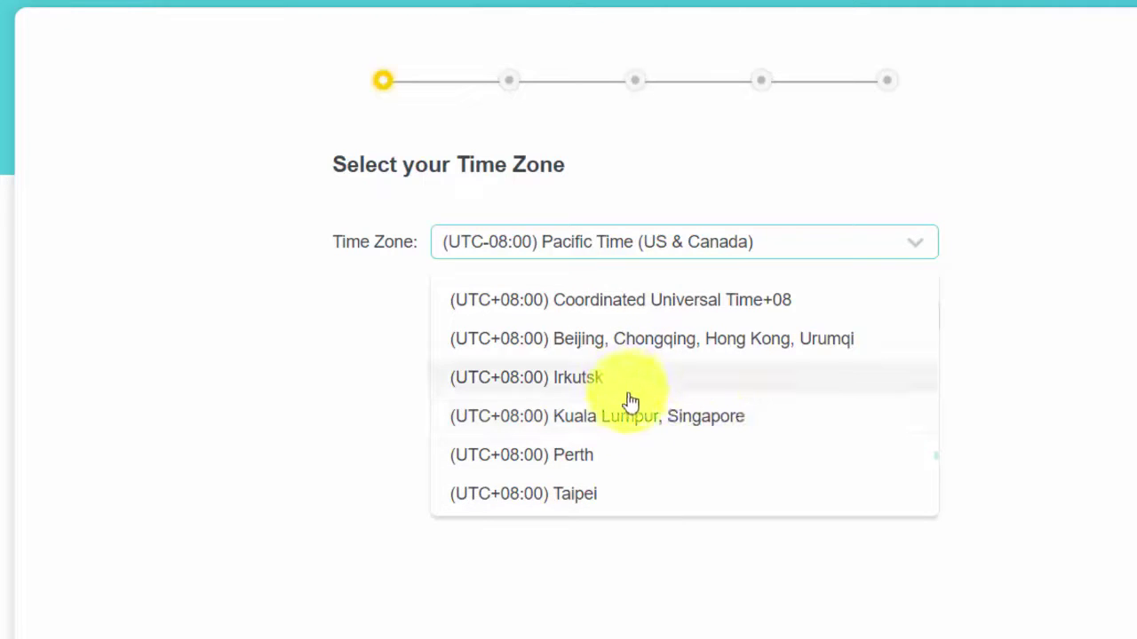
scroll(639, 426, up, 2)
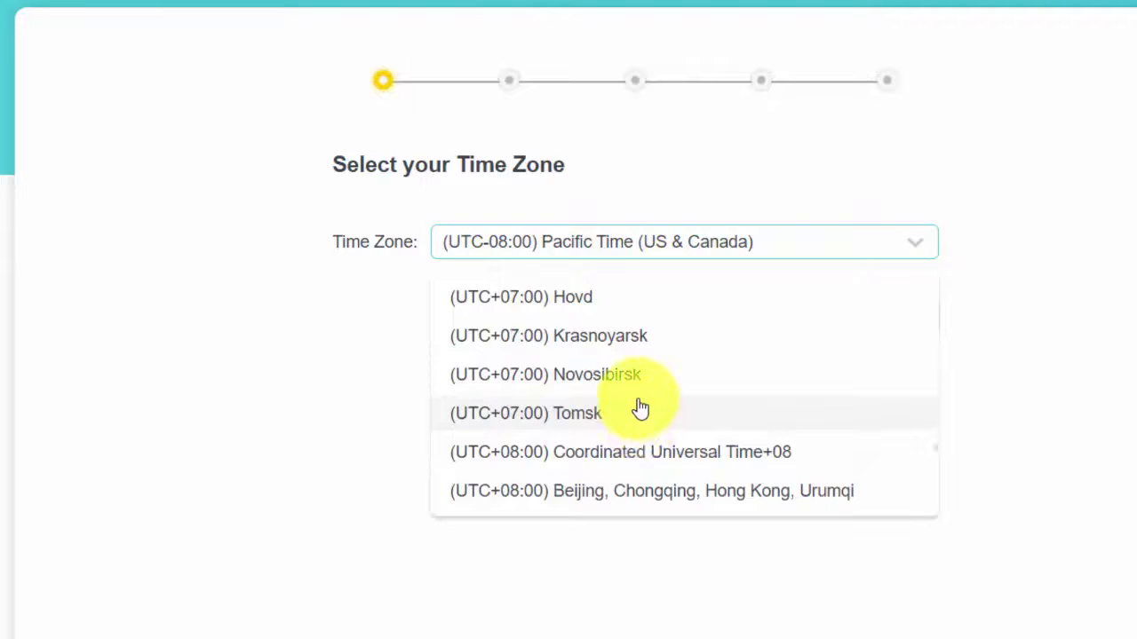
scroll(640, 409, up, 2)
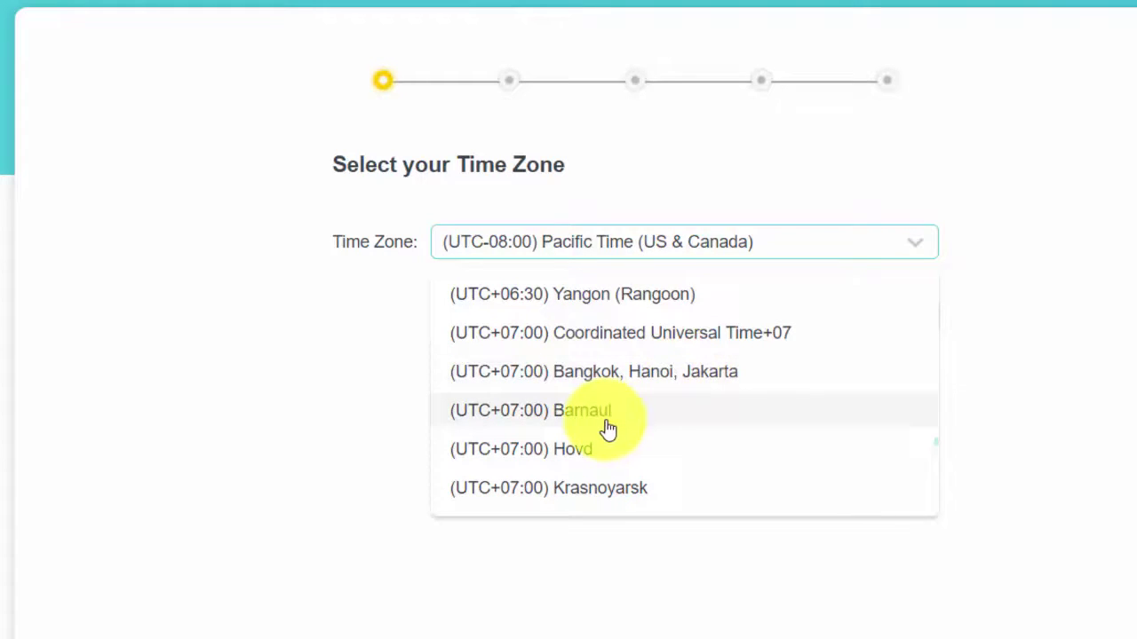
scroll(610, 428, down, 4)
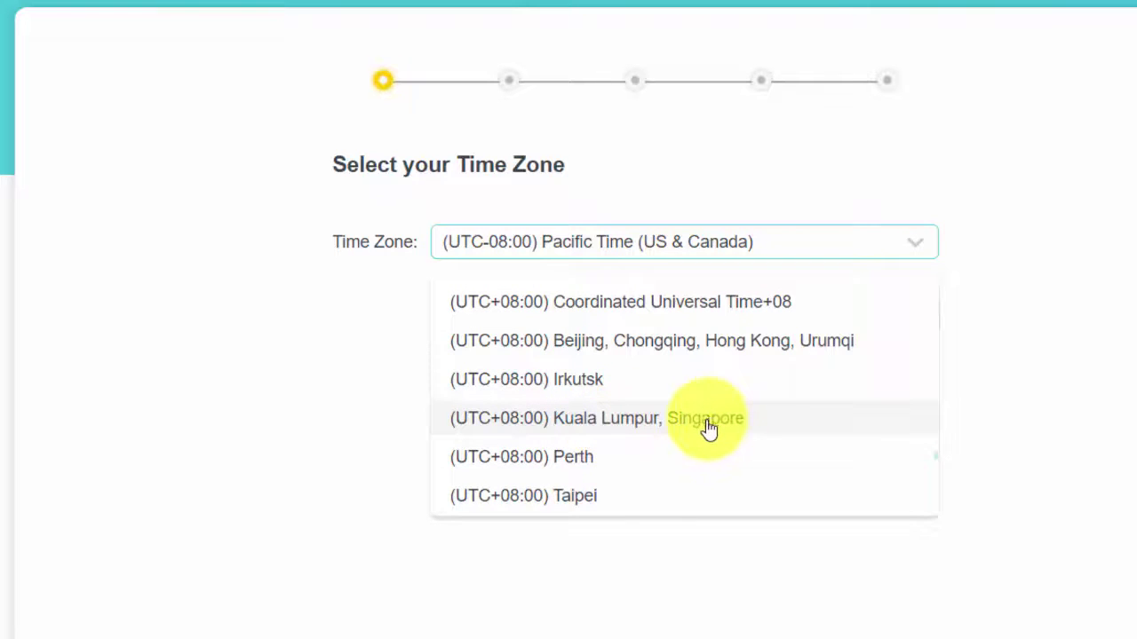
click(609, 426)
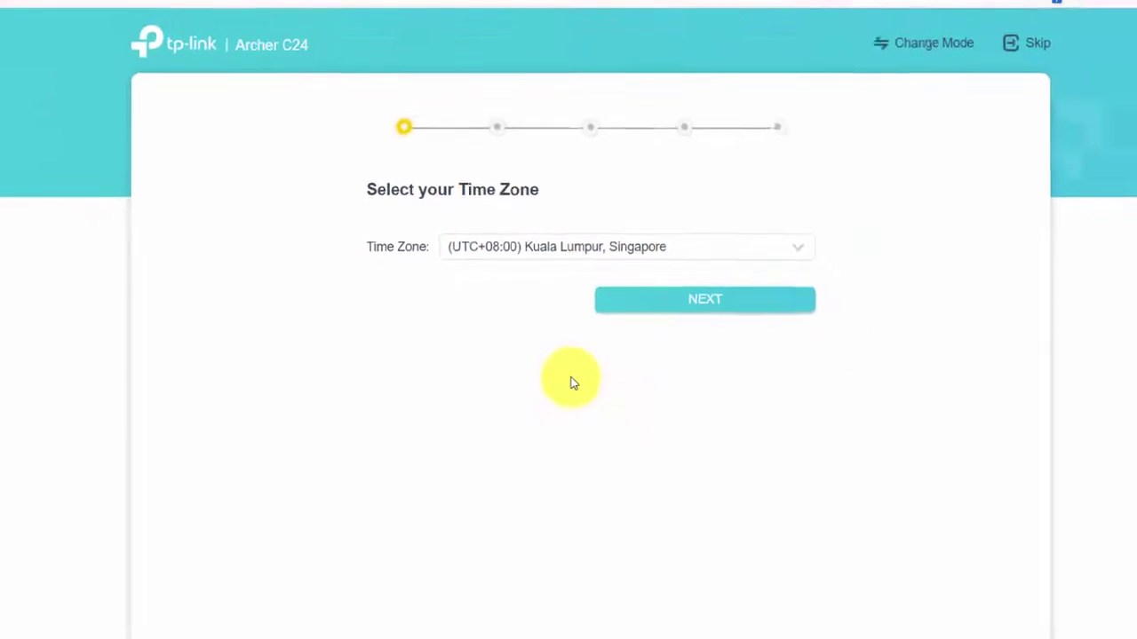
click(688, 312)
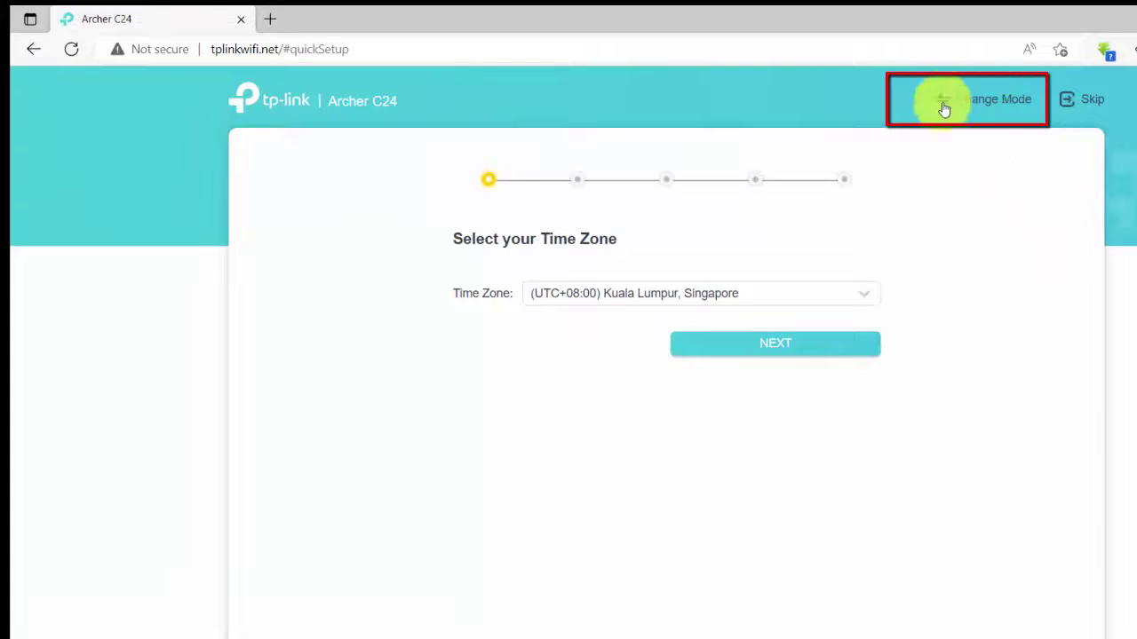
Step: Open the router's operation mode options and select Range Extender Mode instead of Router Mode or Access Point Mode
click(993, 105)
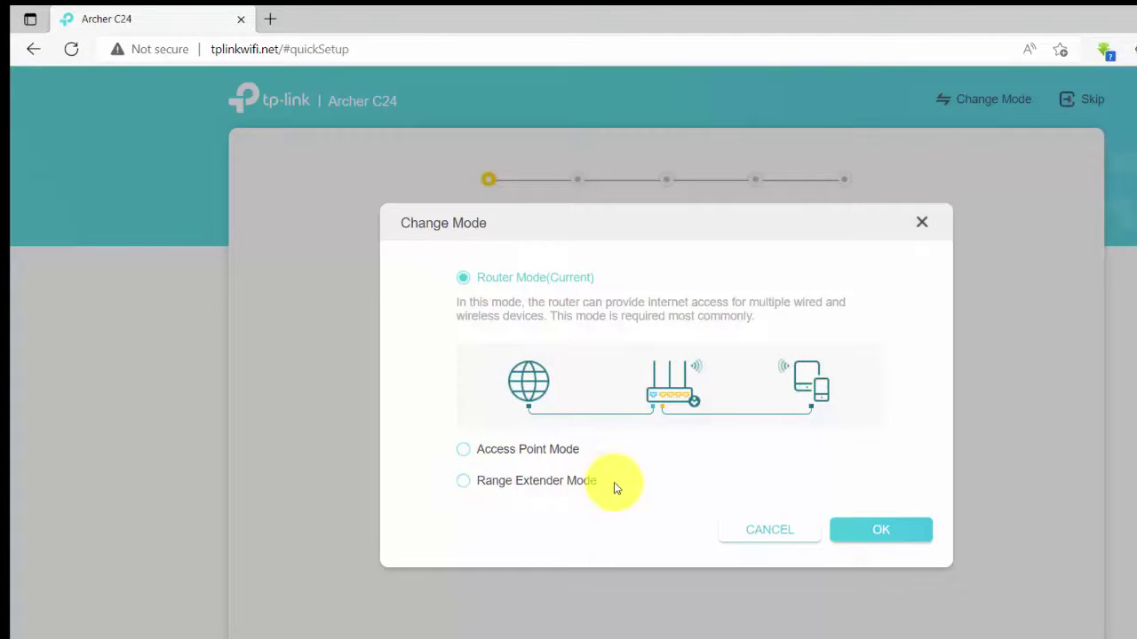
drag(604, 481, 481, 491)
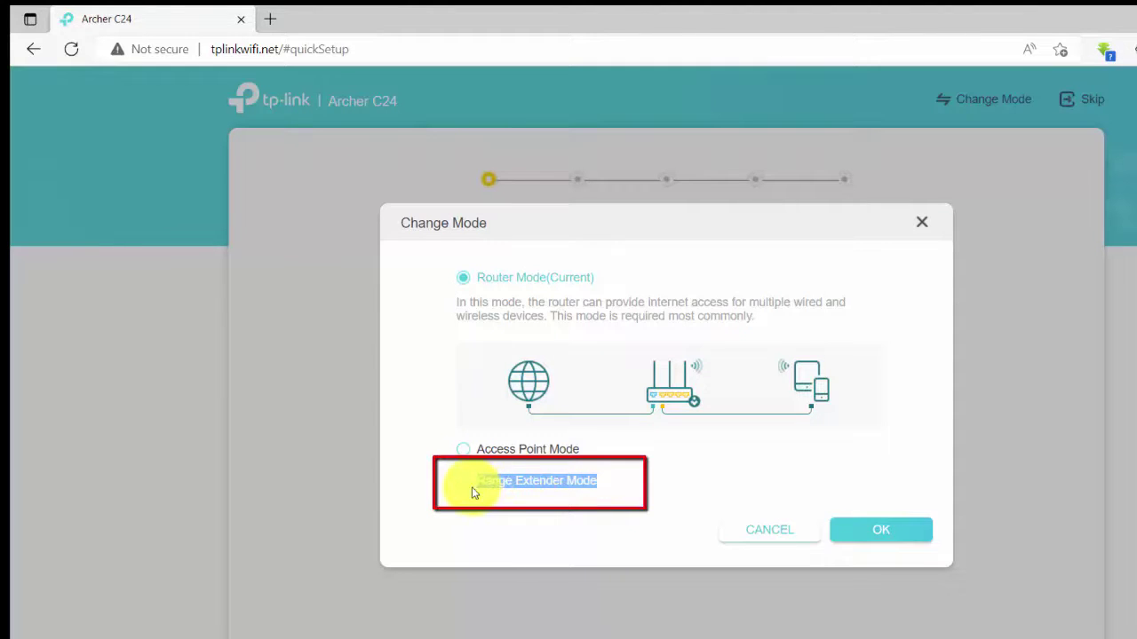
click(468, 499)
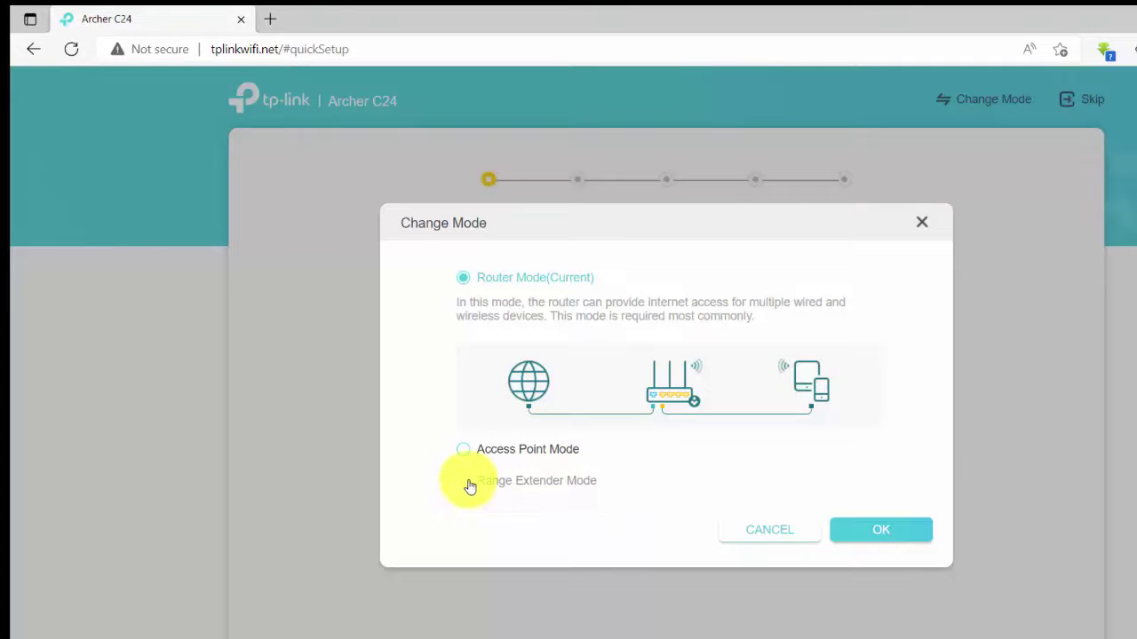
click(466, 485)
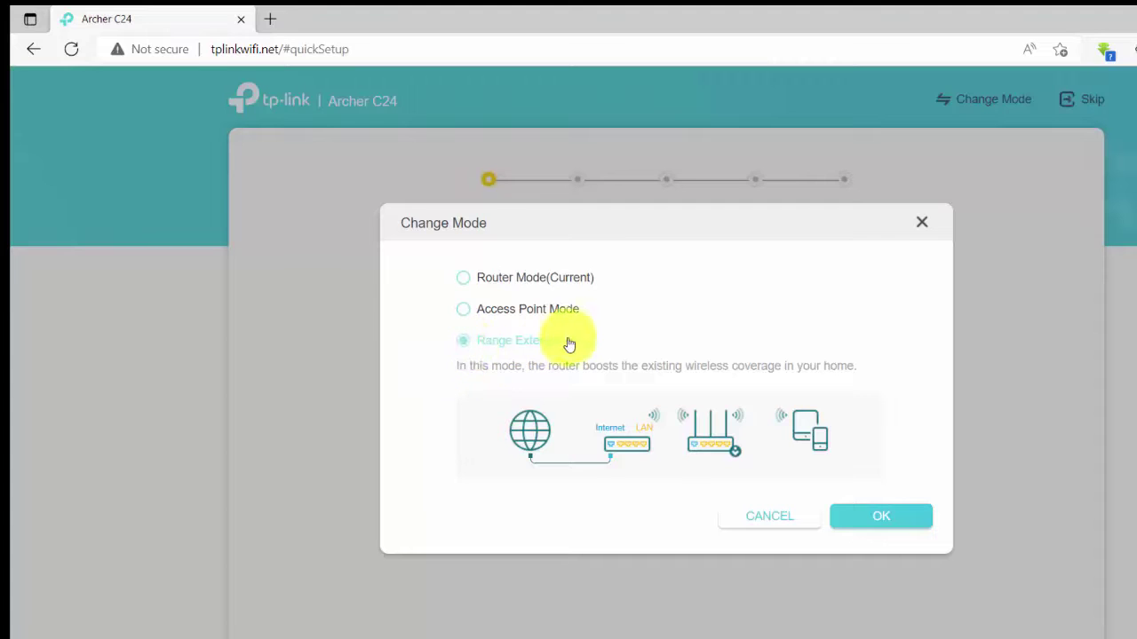
drag(588, 309, 533, 317)
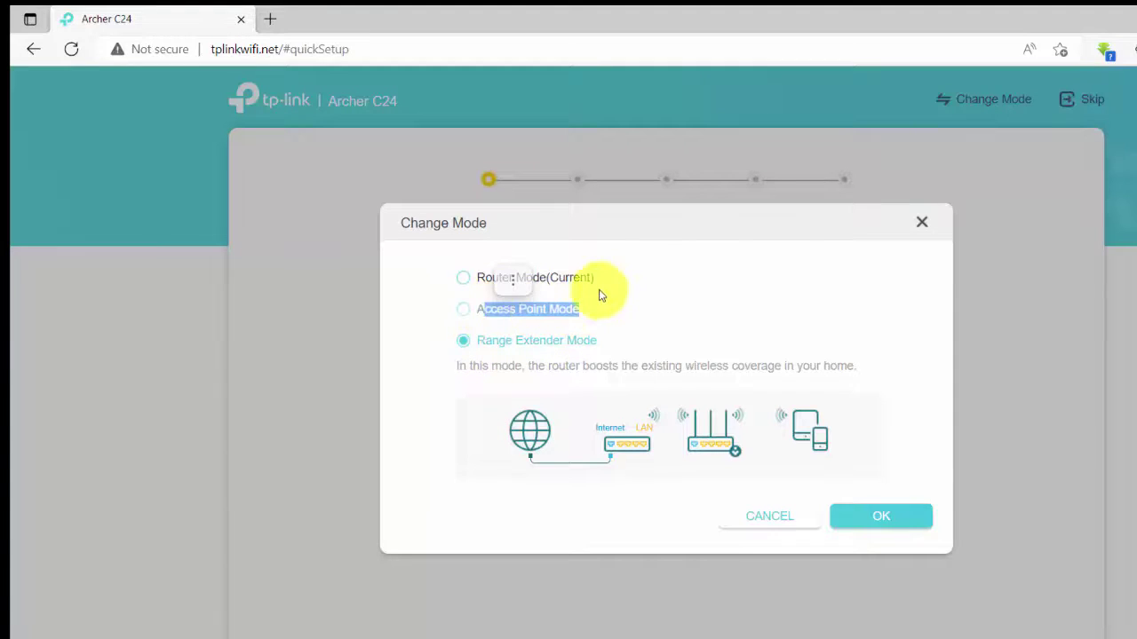
drag(596, 278, 464, 281)
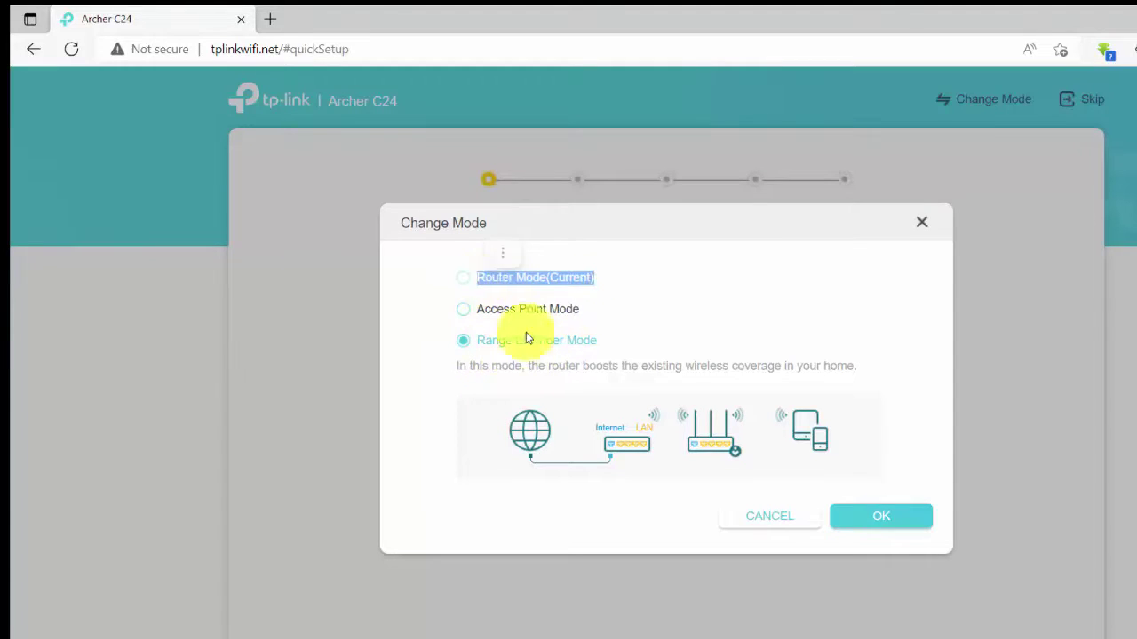
click(611, 338)
drag(611, 348, 473, 347)
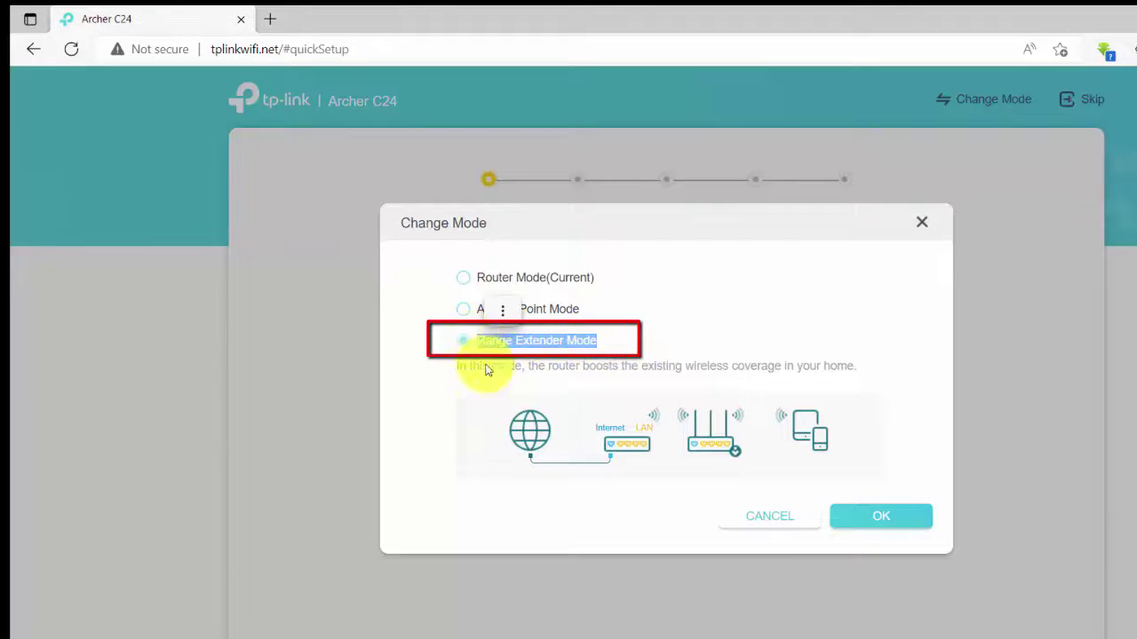
click(622, 342)
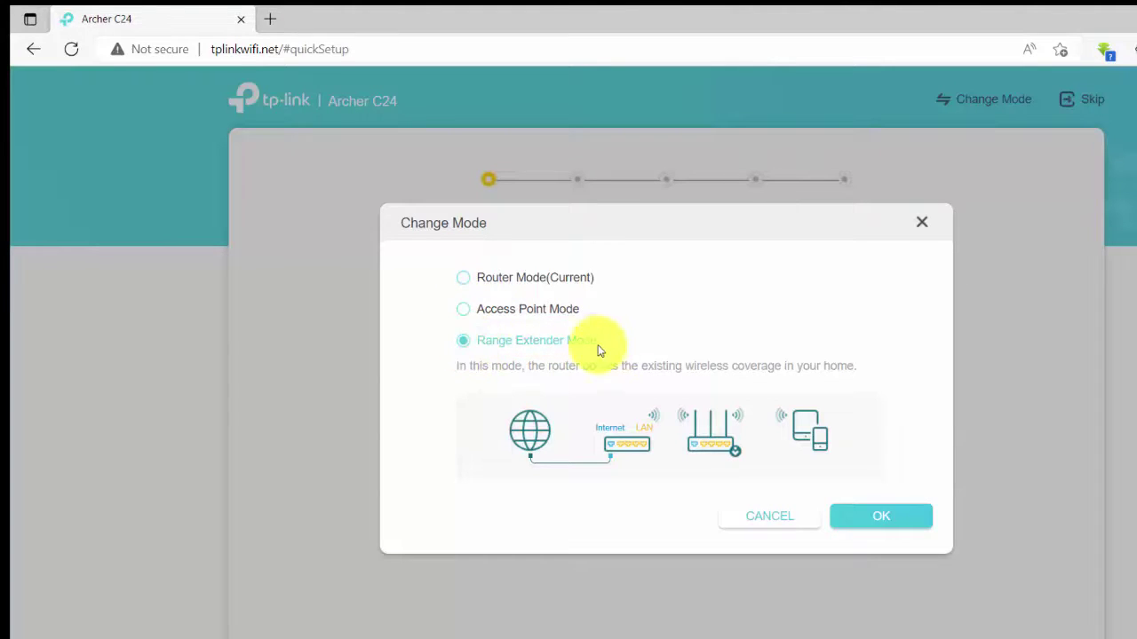
drag(610, 341, 462, 349)
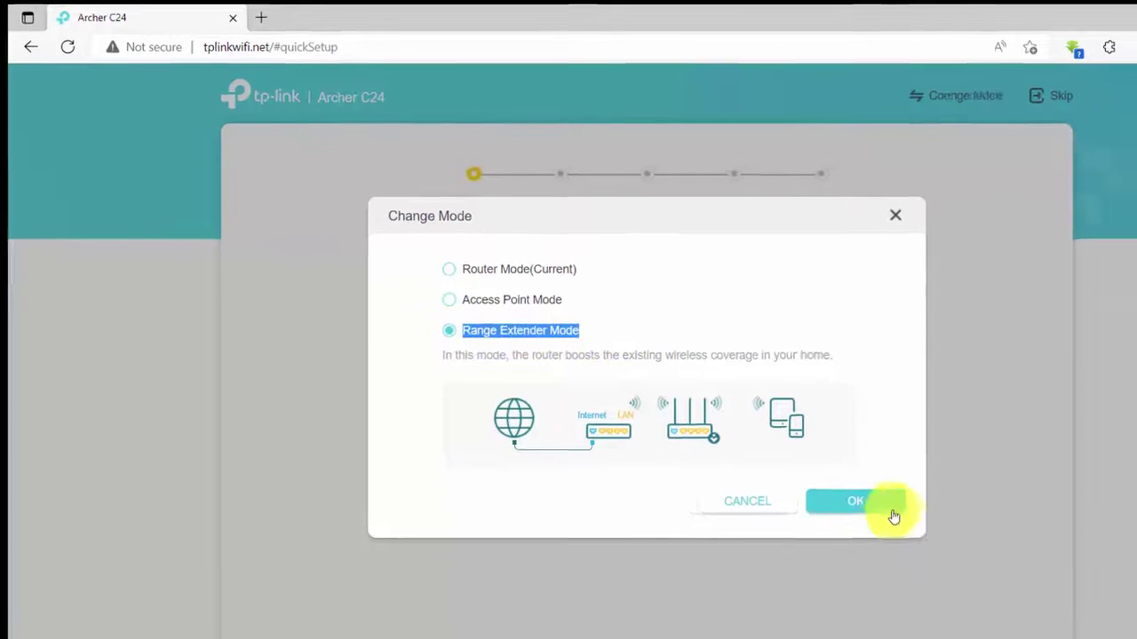
Step: Apply the selected operation mode and agree to reboot the router
click(896, 521)
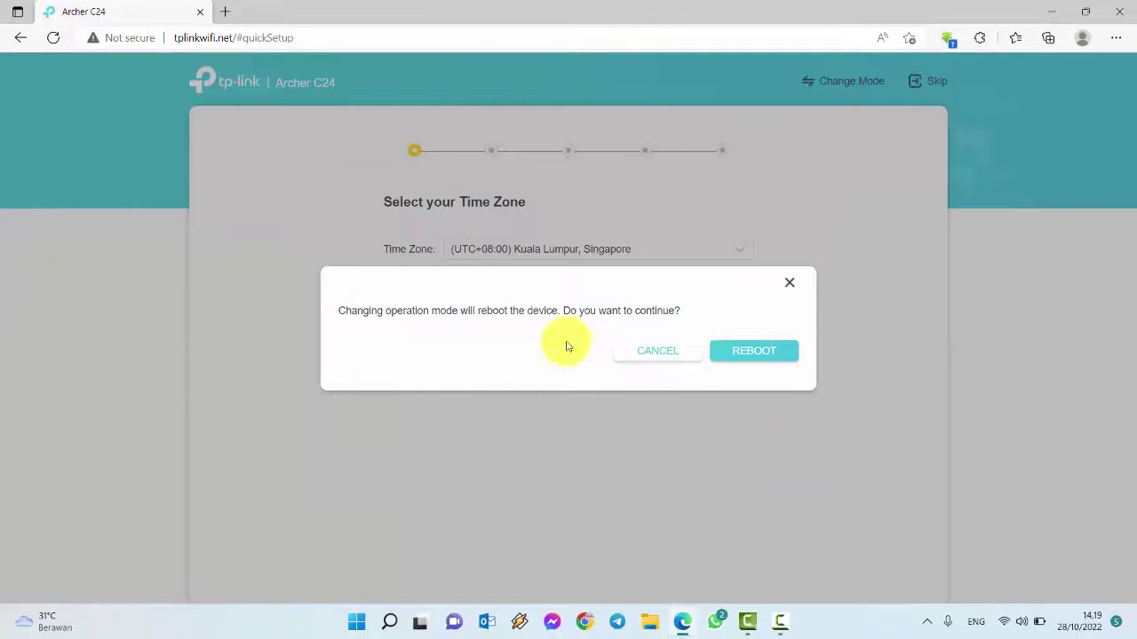
drag(680, 311, 406, 311)
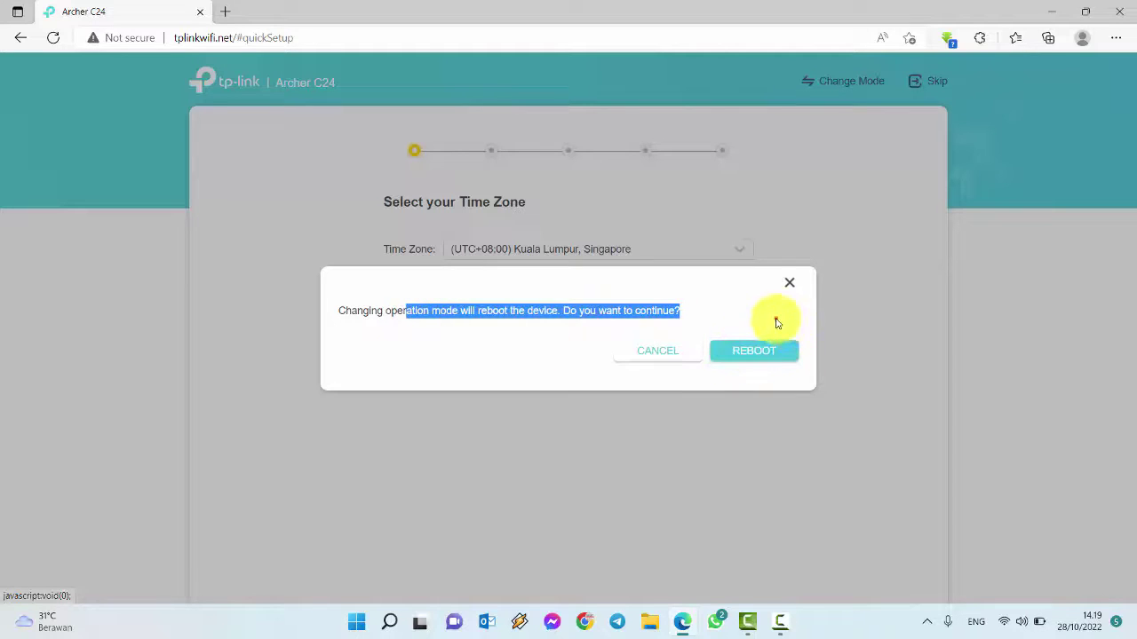
click(776, 318)
click(766, 355)
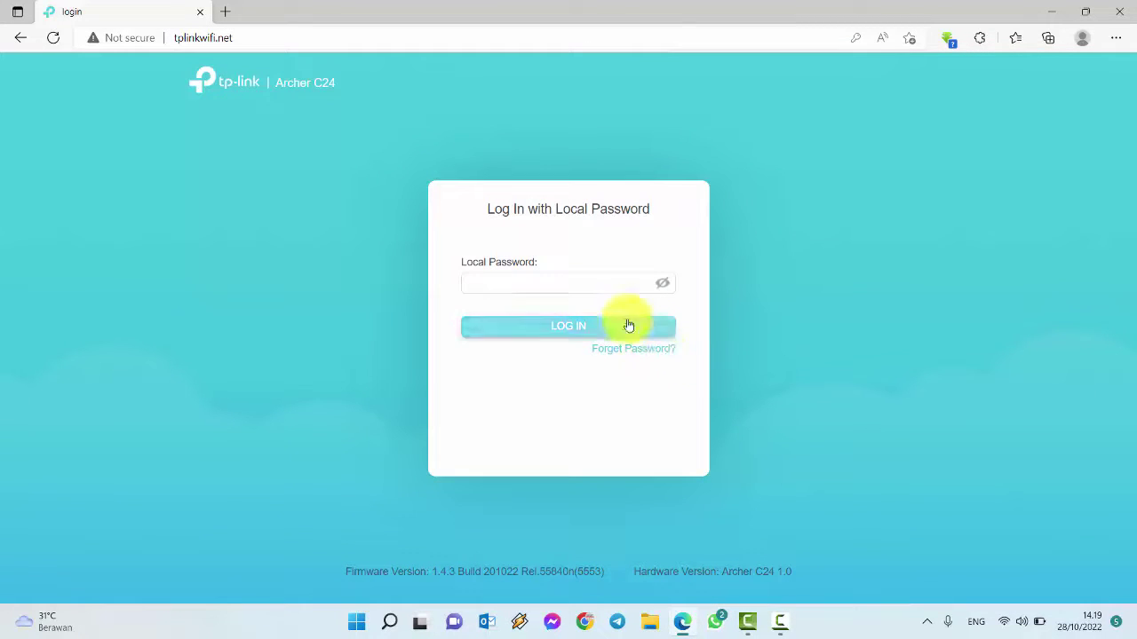
Step: Enter the router's local password, retyping it after a mistake, and log in
click(601, 284)
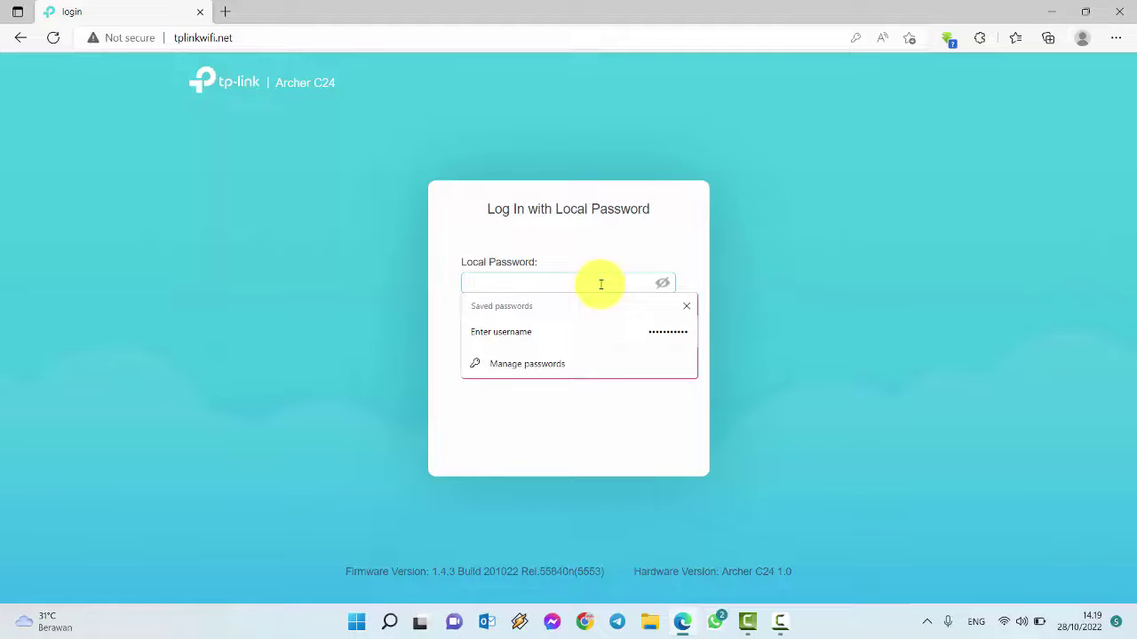
text(••••)
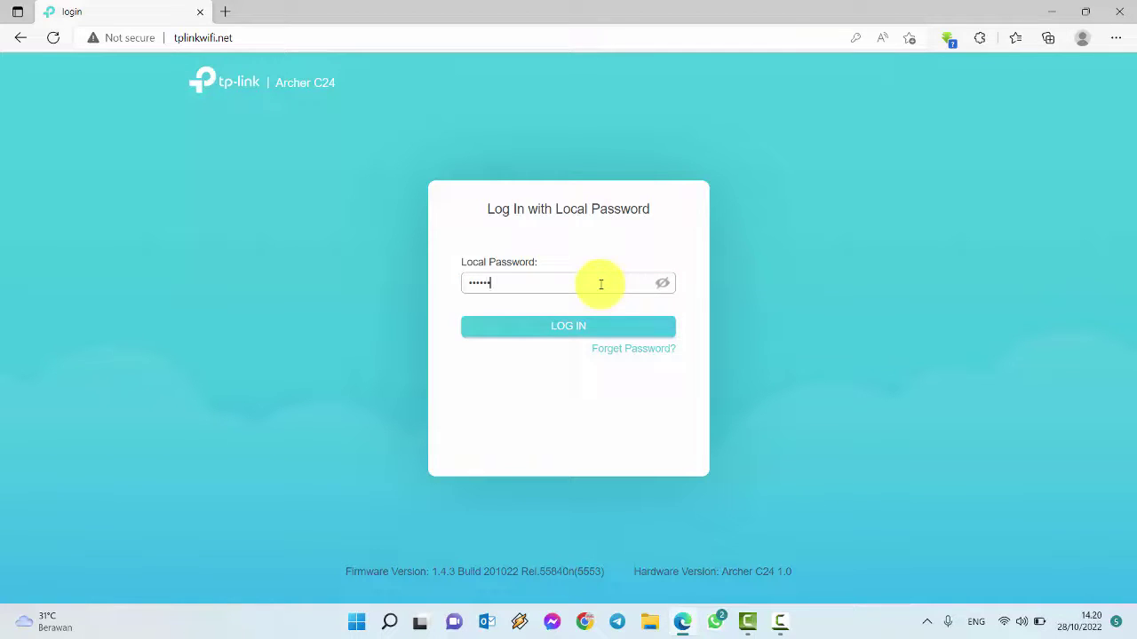
key(BackSpace)
key(BackSpace)
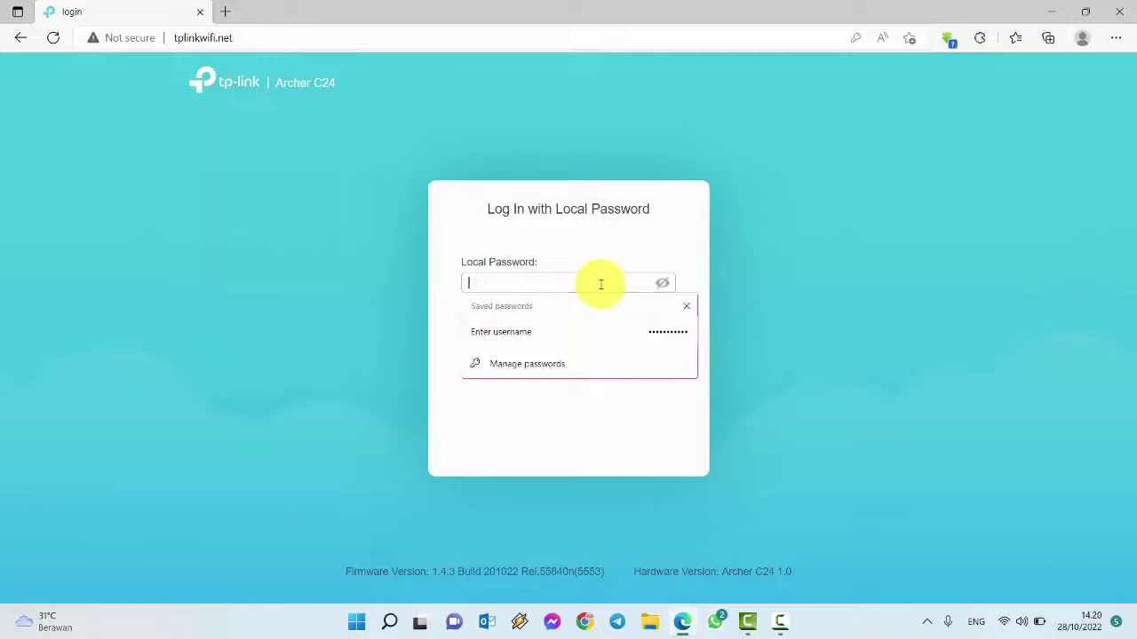
text(•)
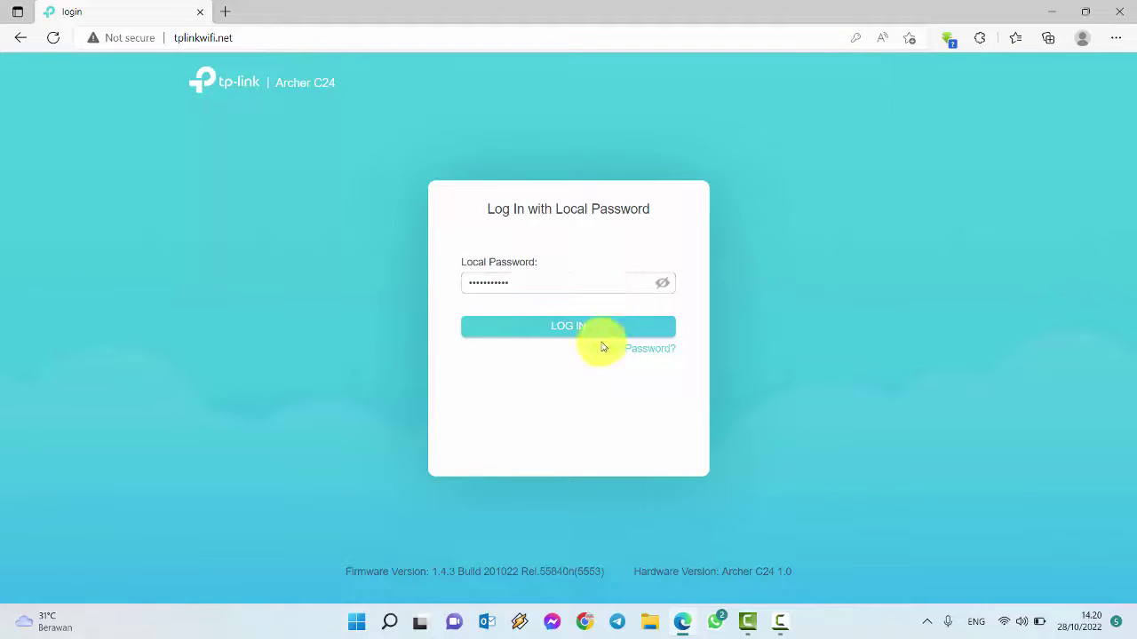
click(586, 325)
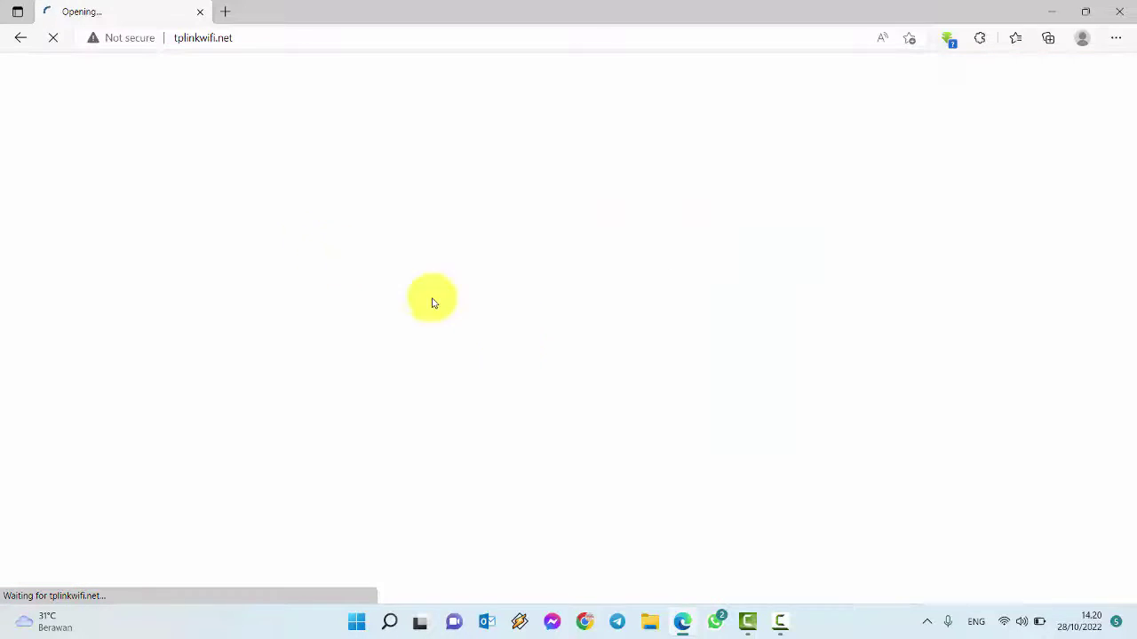
Step: Check which Wi-Fi network the computer is using and review the instruction to select a 2.4GHz host network to extend
click(1003, 620)
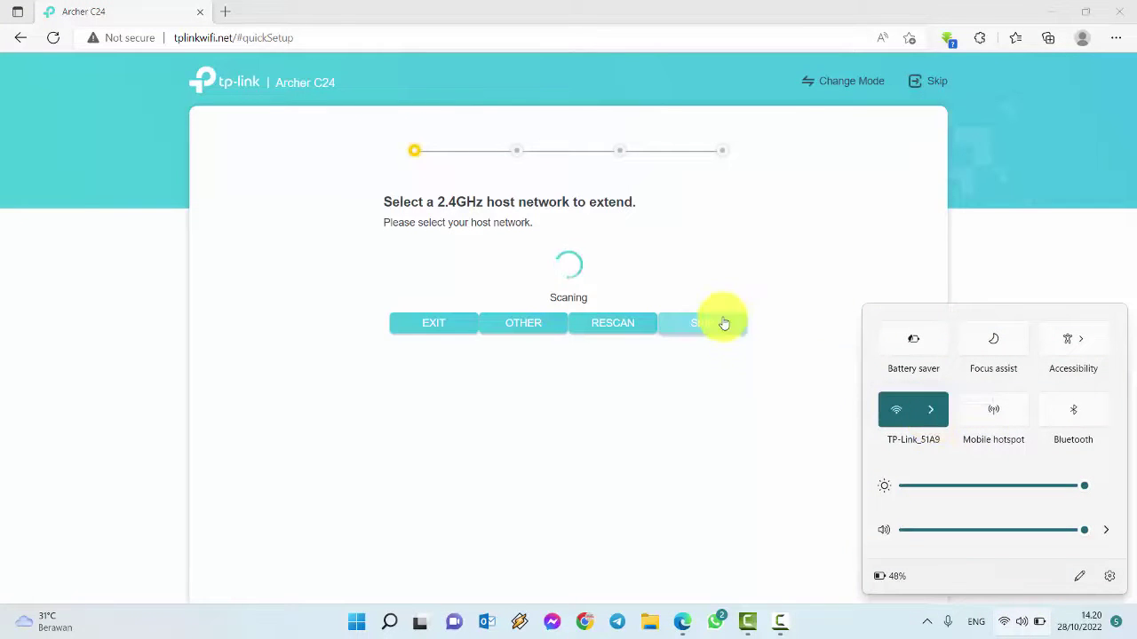
drag(384, 201, 624, 199)
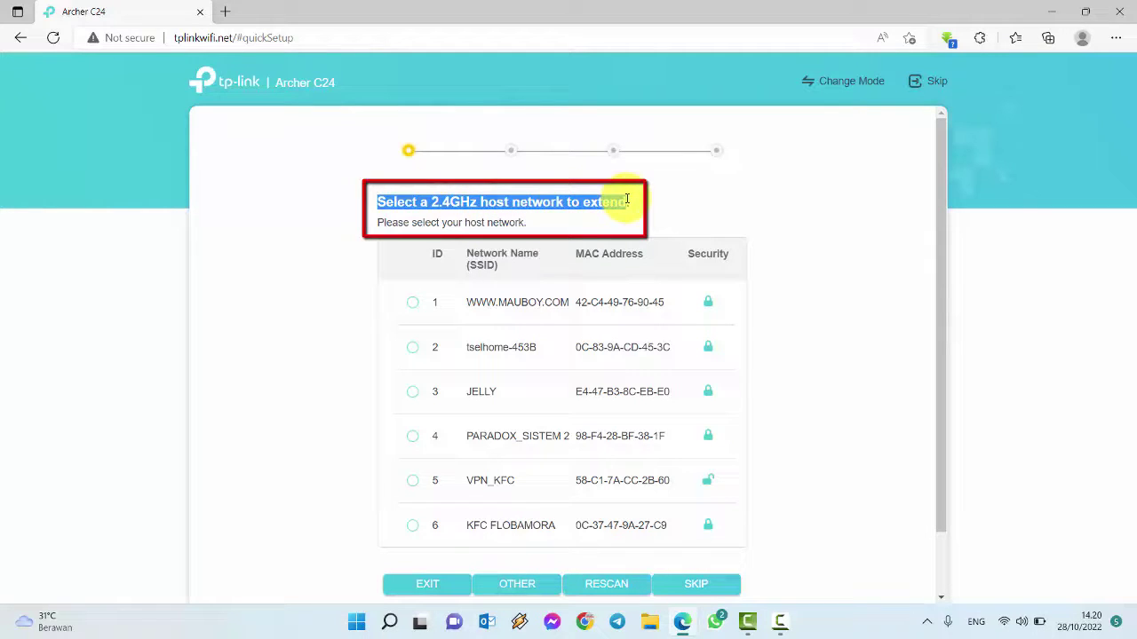
click(411, 207)
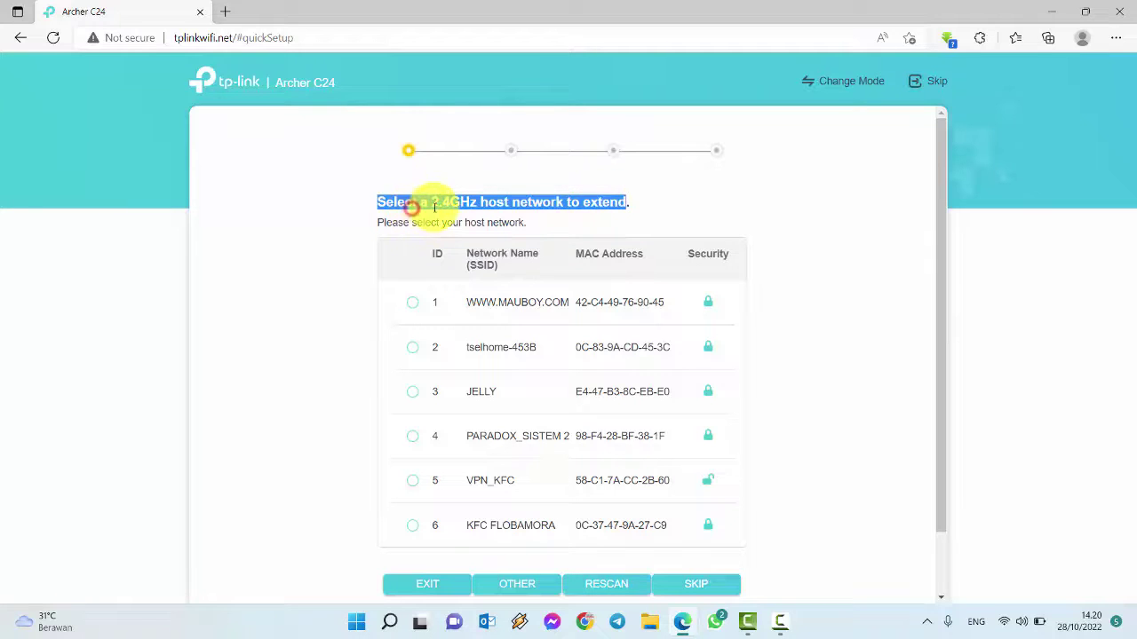
click(437, 203)
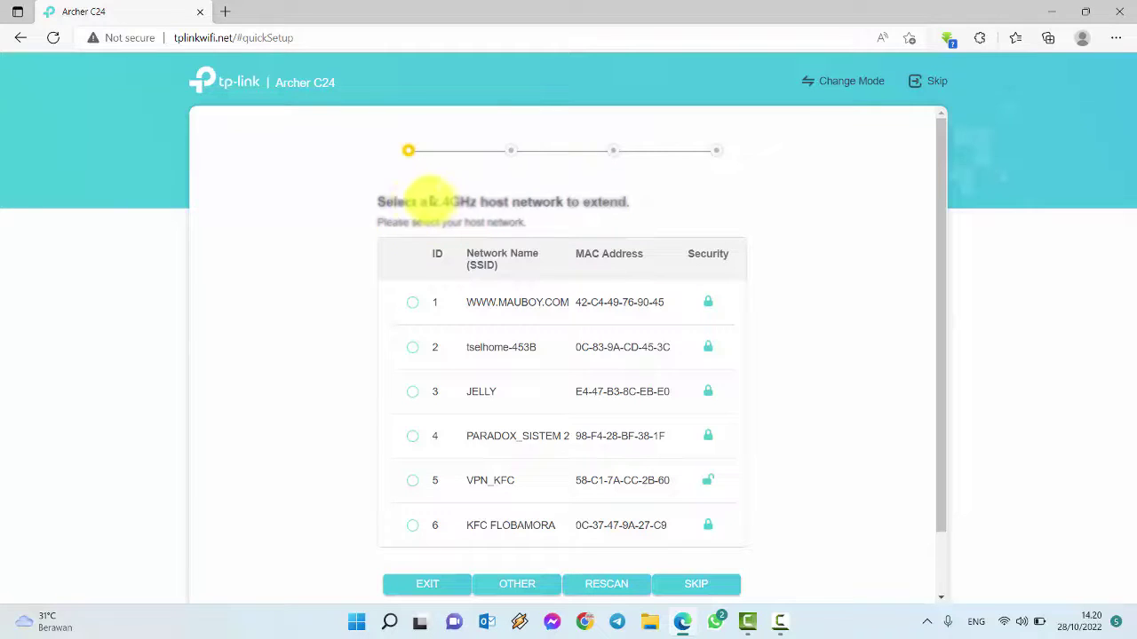
drag(385, 203, 633, 200)
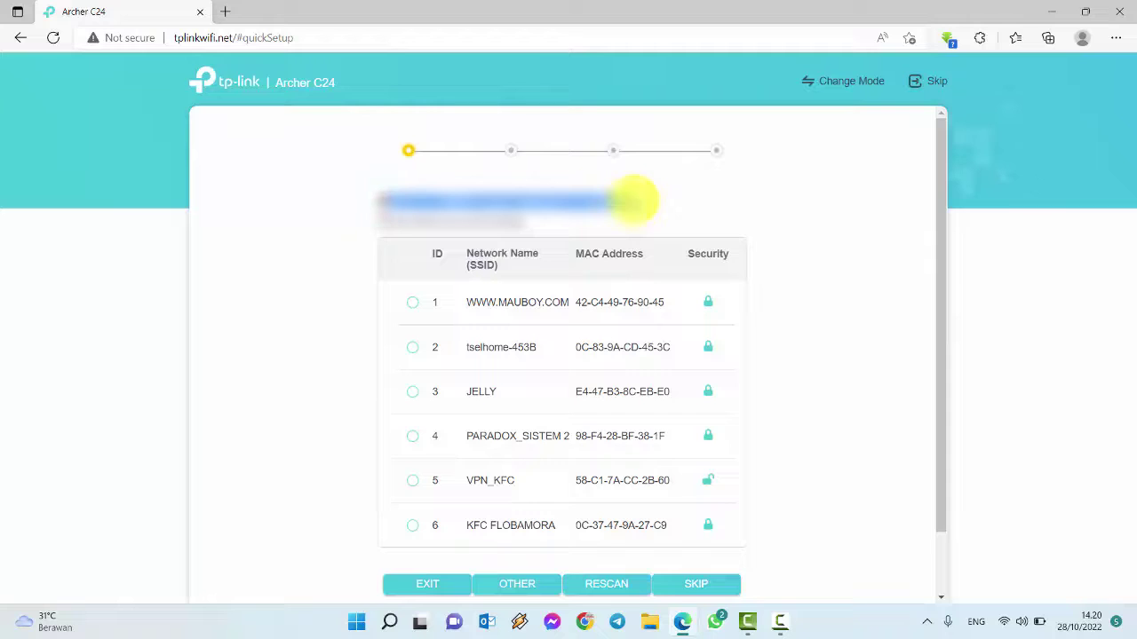
click(406, 200)
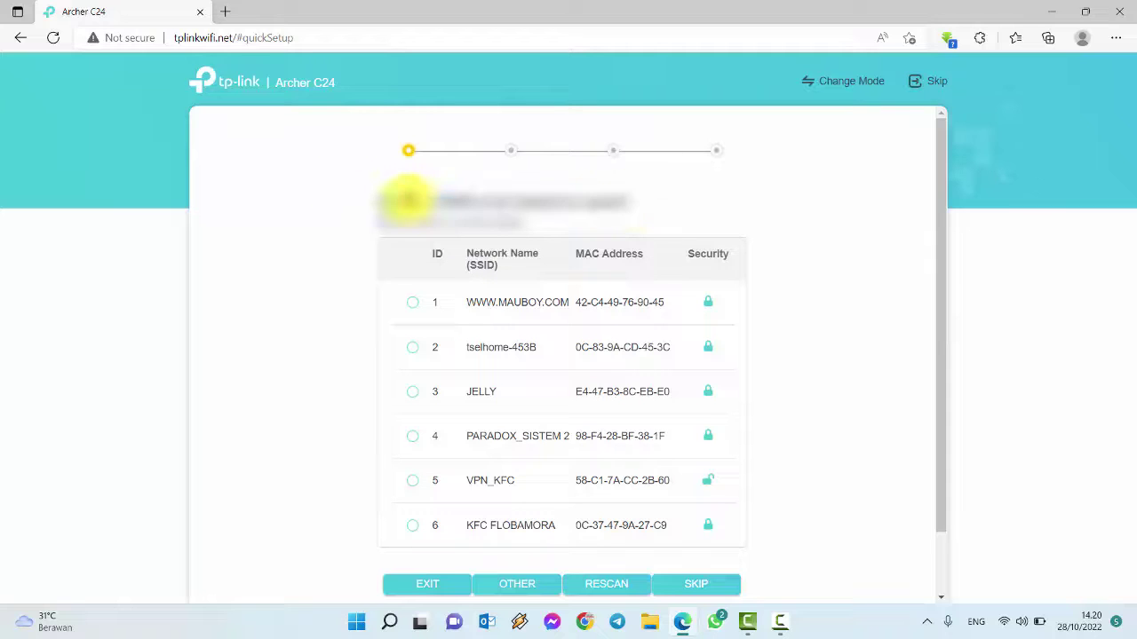
drag(380, 202, 631, 202)
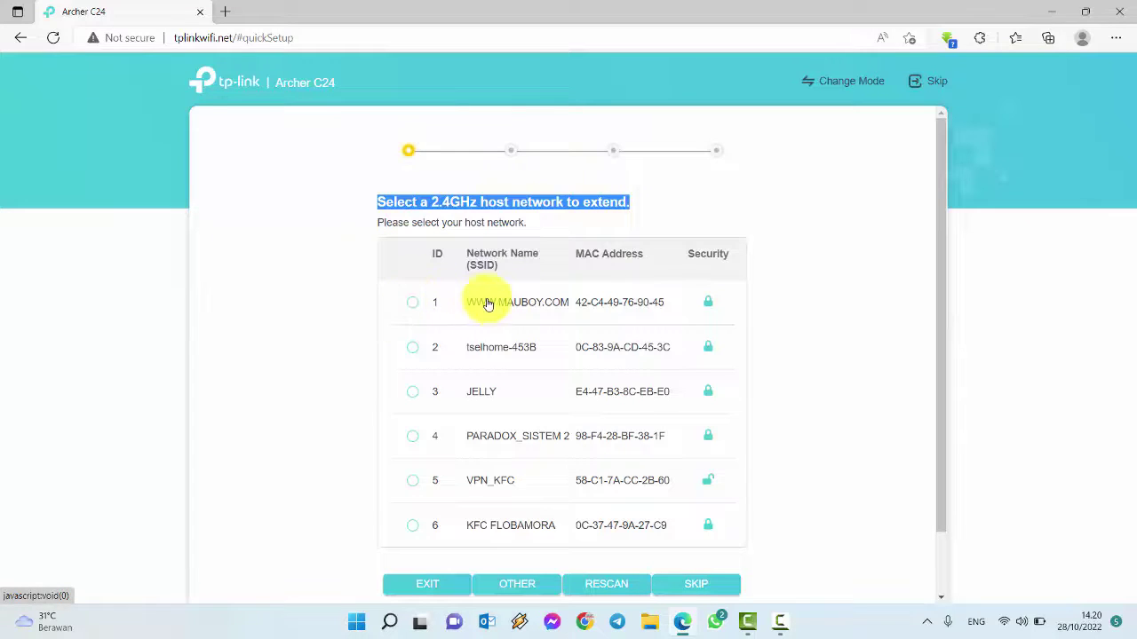
drag(465, 302, 570, 306)
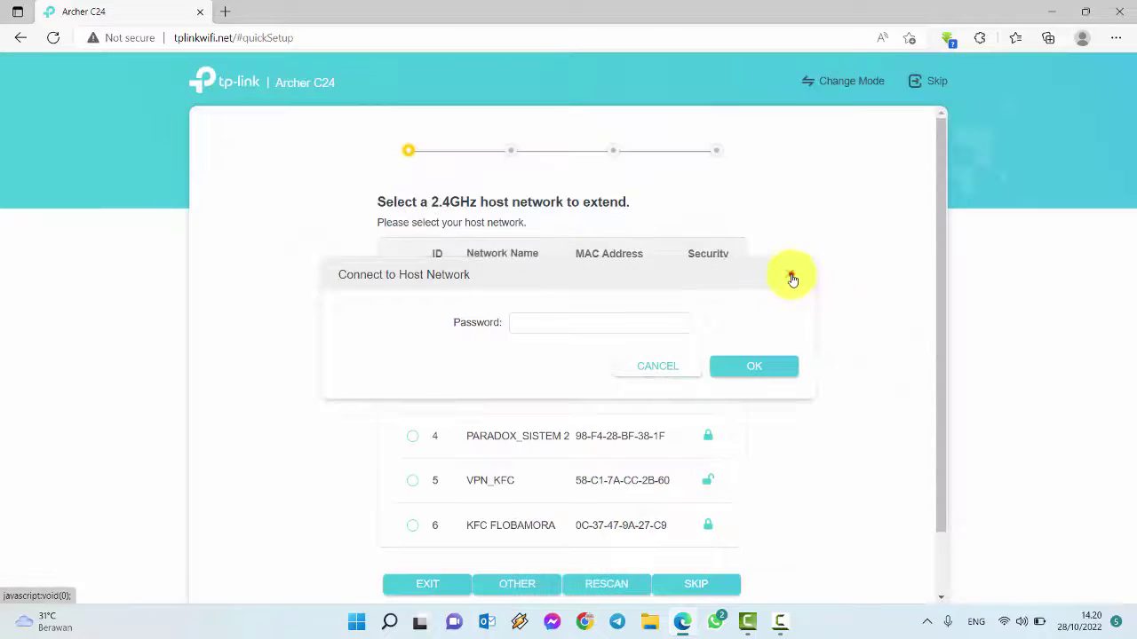
click(791, 279)
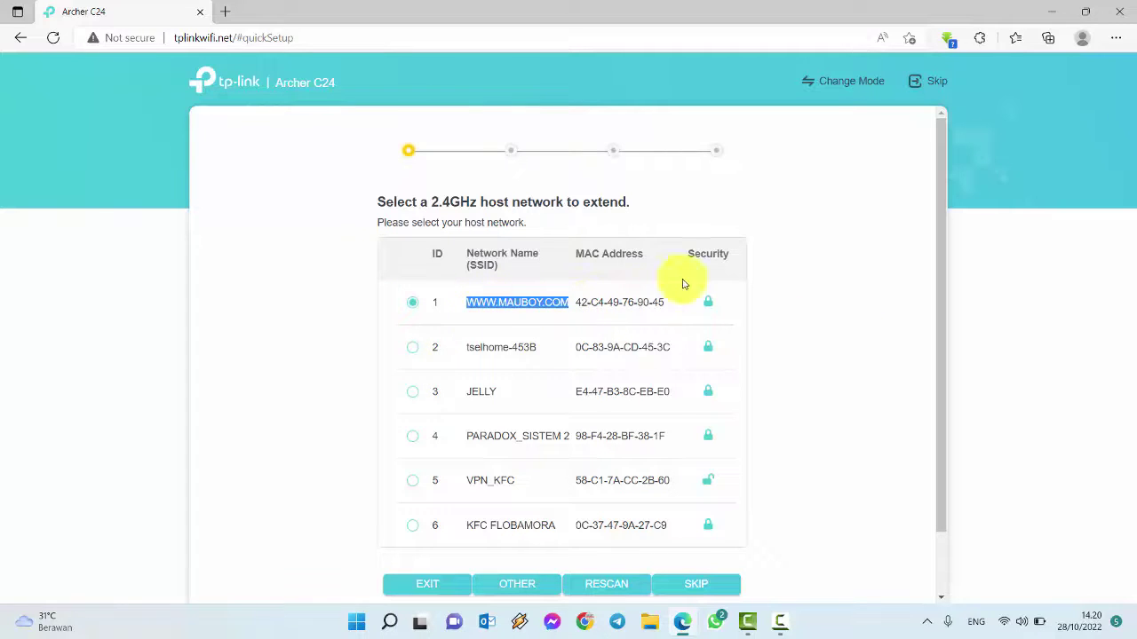
click(782, 290)
drag(573, 302, 465, 301)
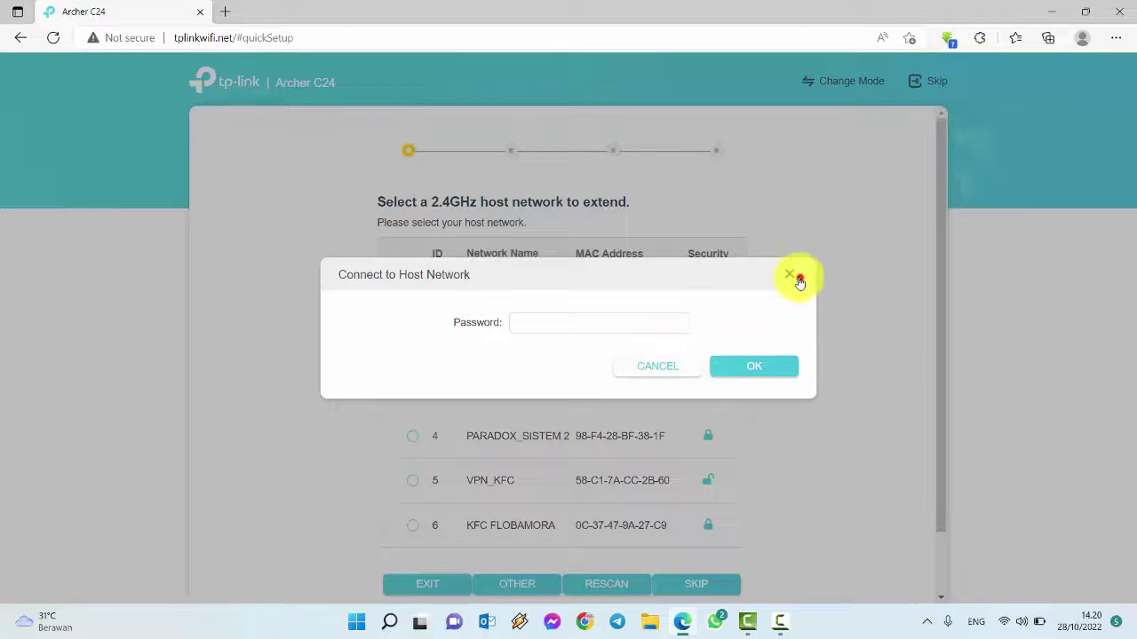
click(797, 278)
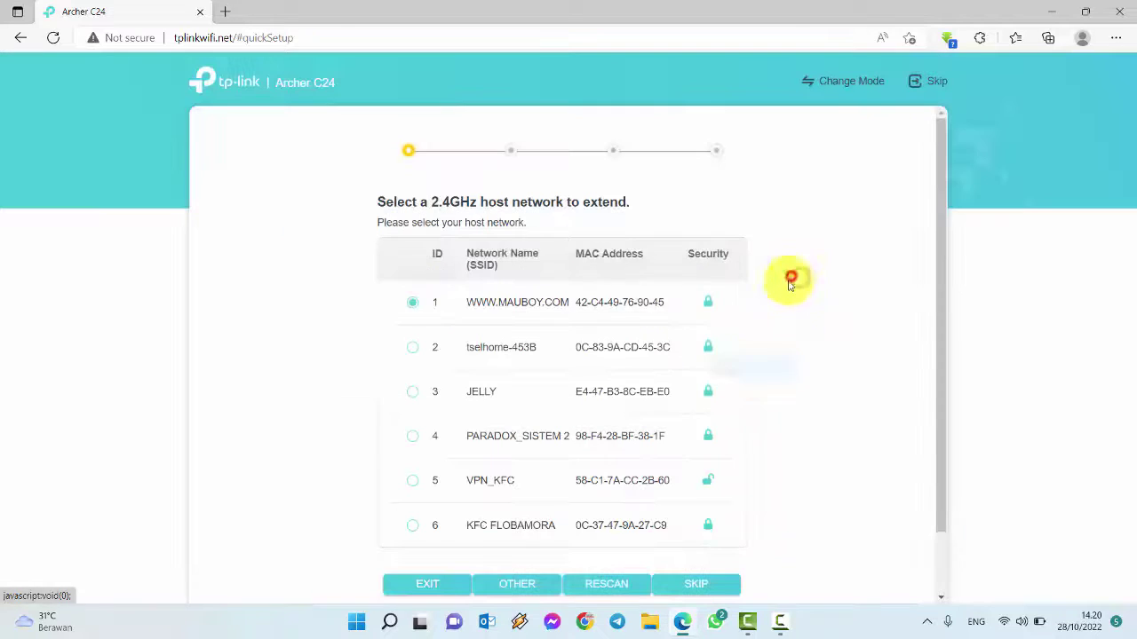
click(511, 307)
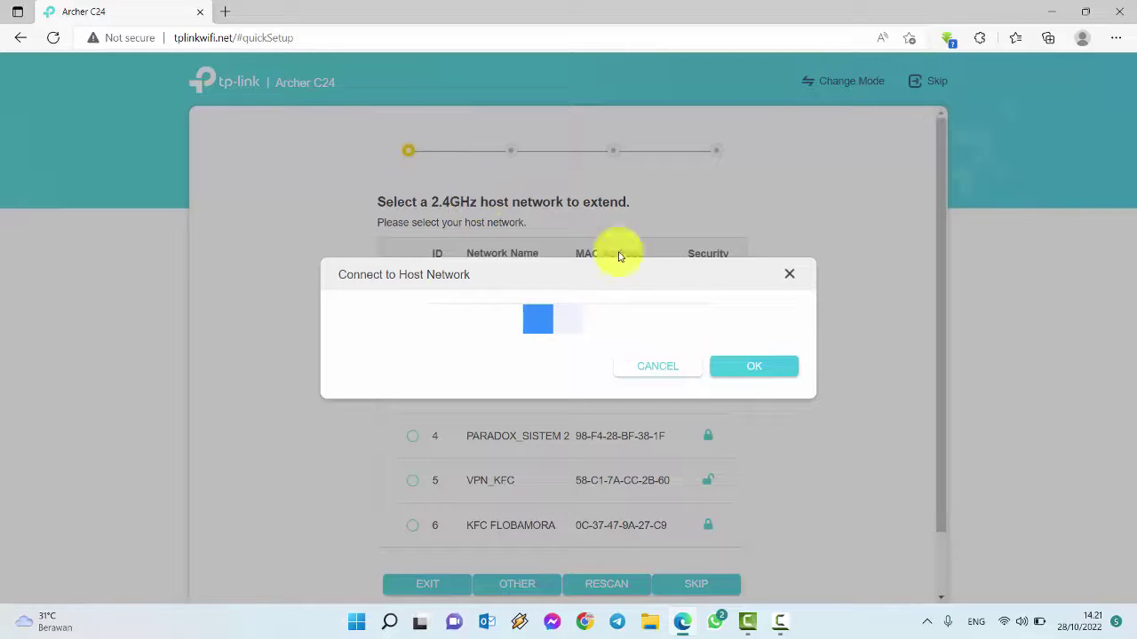
click(768, 371)
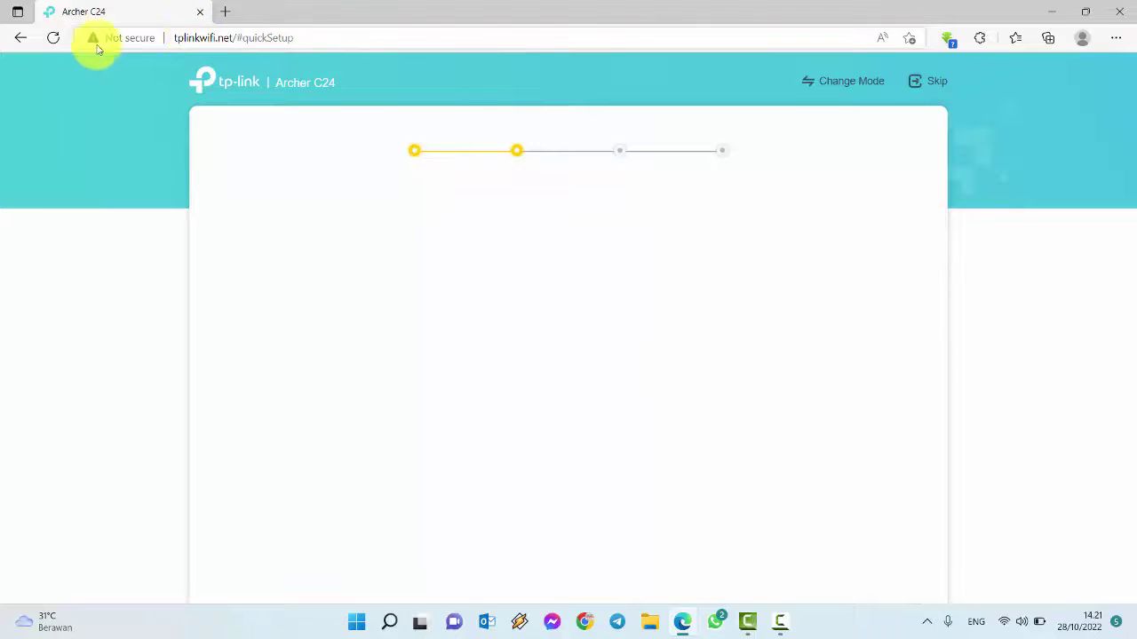
click(53, 40)
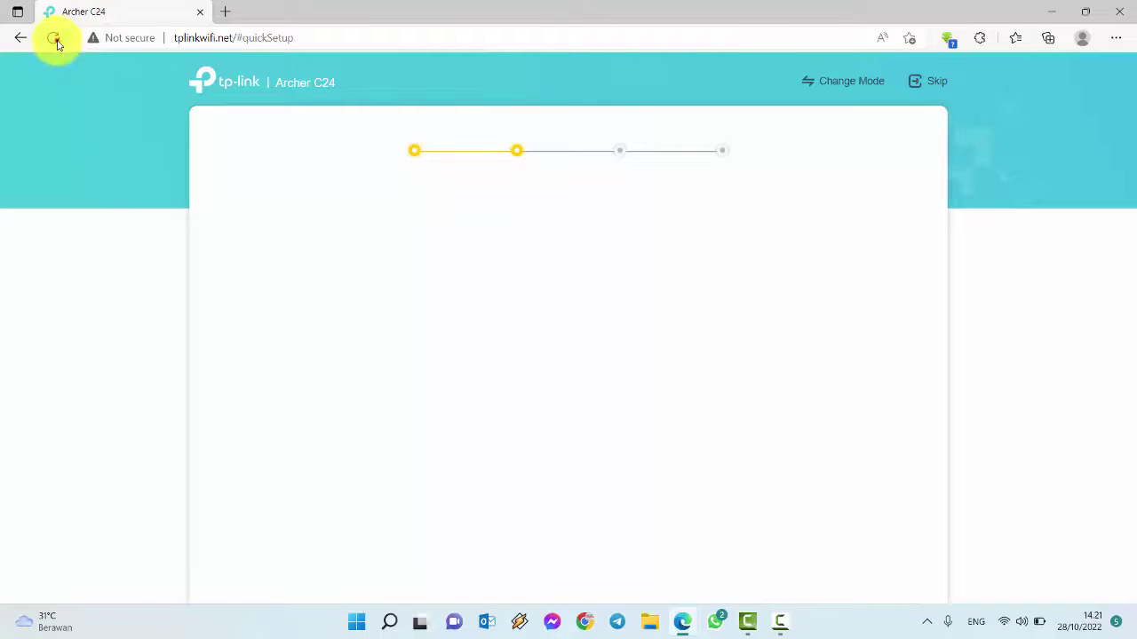
click(55, 42)
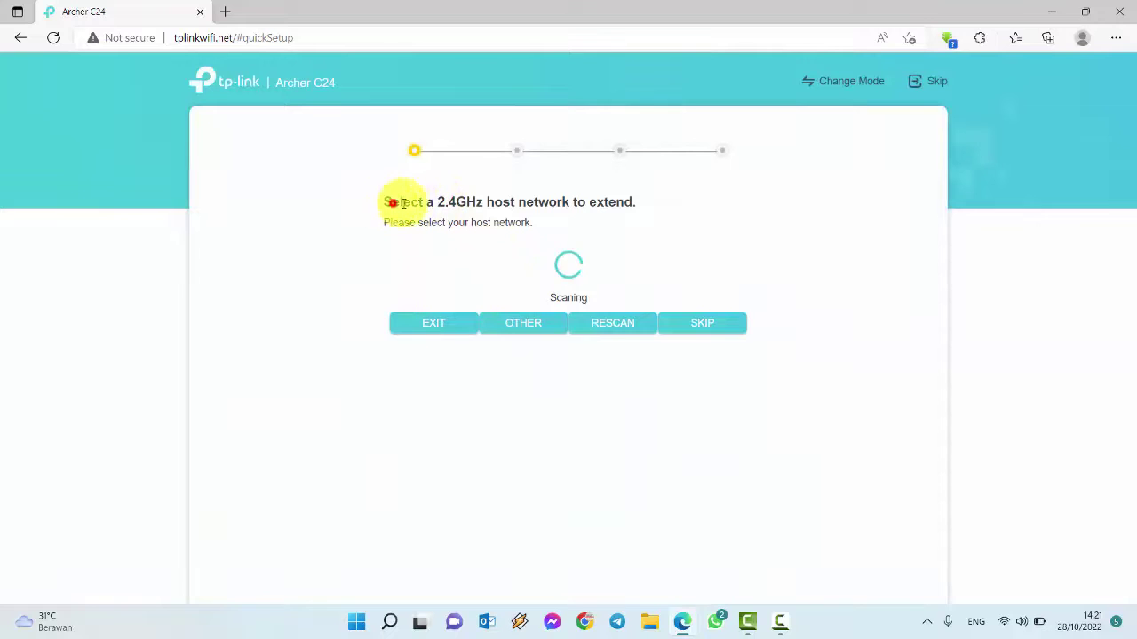
drag(391, 201, 527, 201)
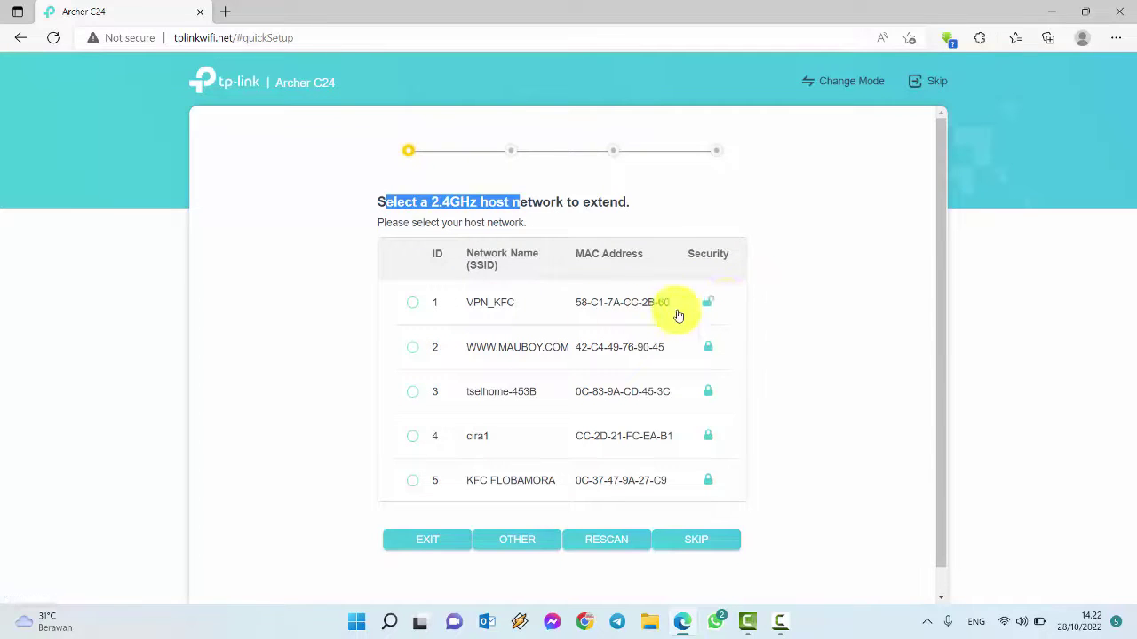
click(412, 347)
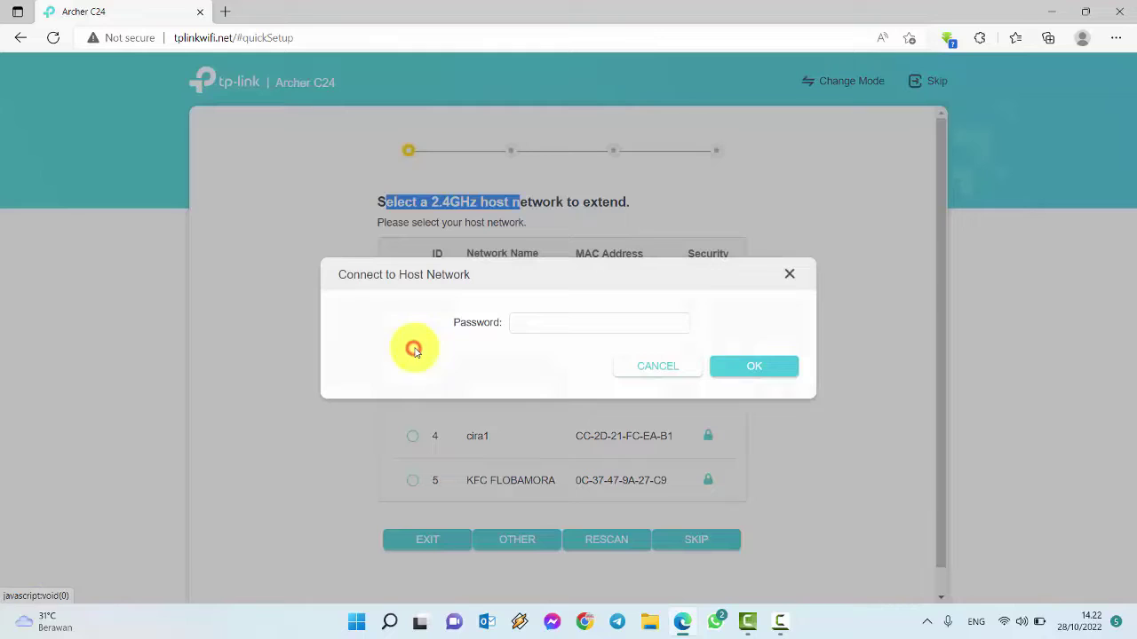
click(550, 328)
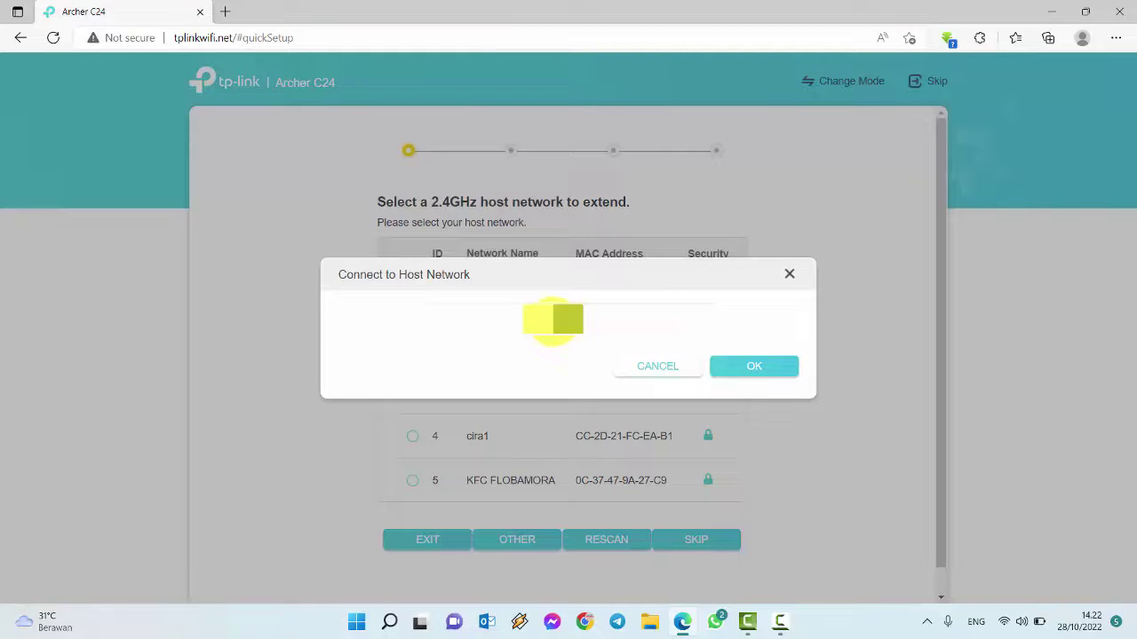
click(751, 370)
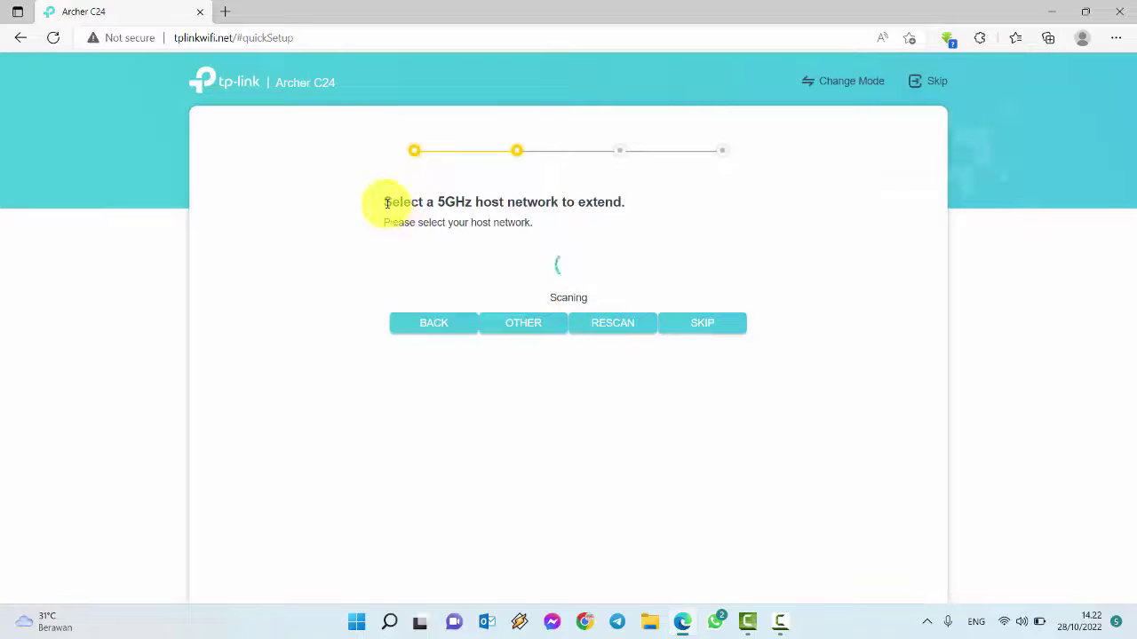
Step: Review the 5GHz host network selection and skip it
drag(385, 202, 624, 203)
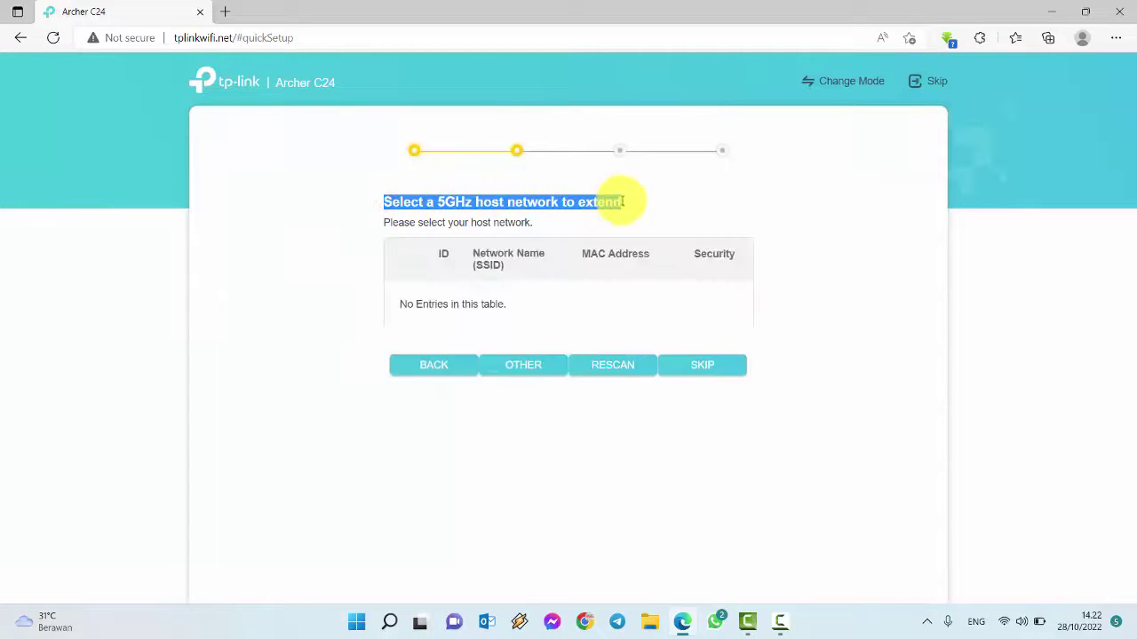
click(414, 203)
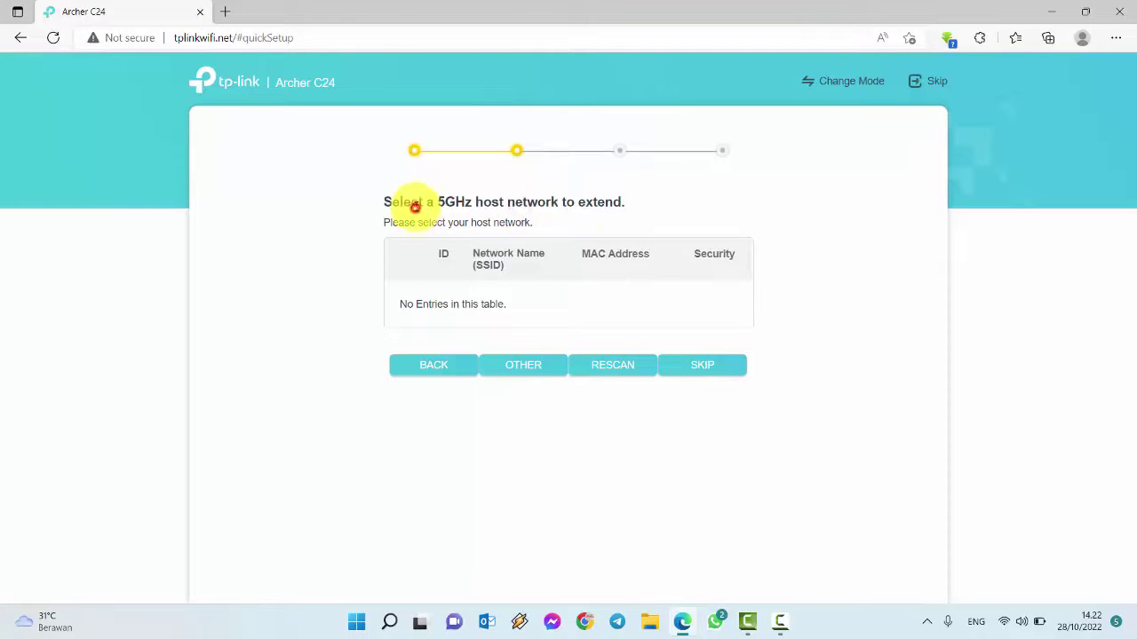
drag(393, 203, 621, 204)
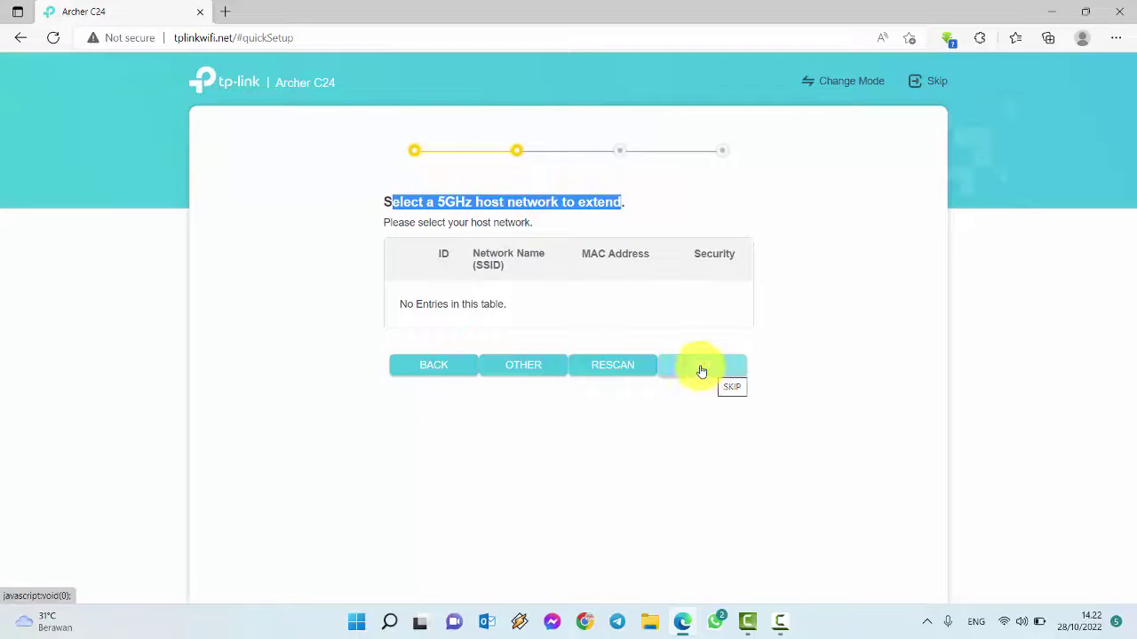
click(453, 202)
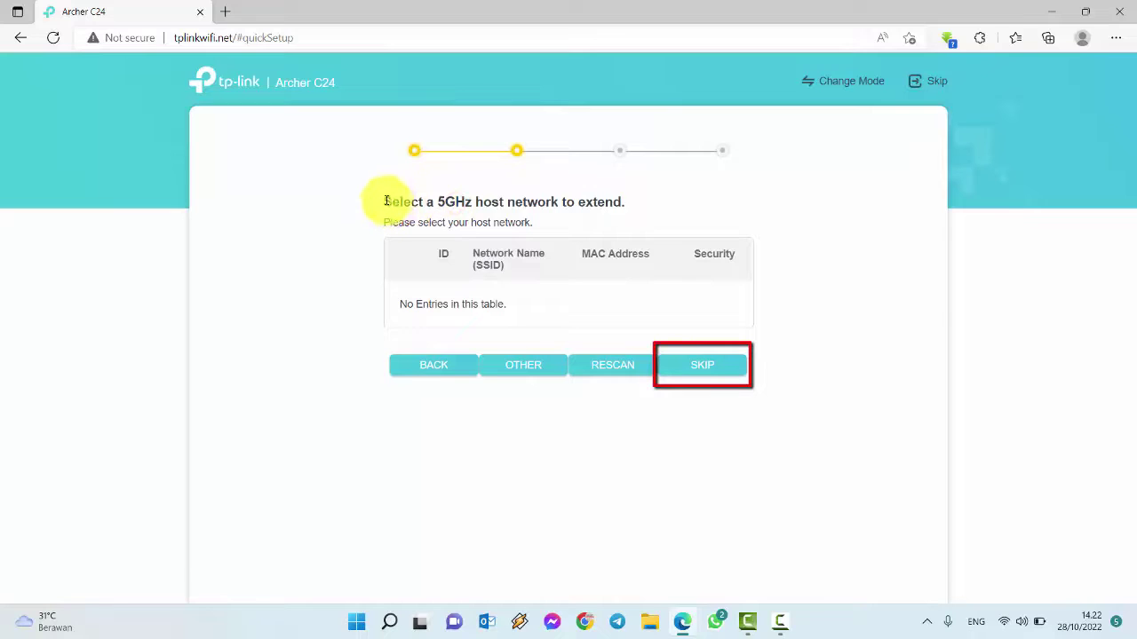
drag(384, 201, 647, 172)
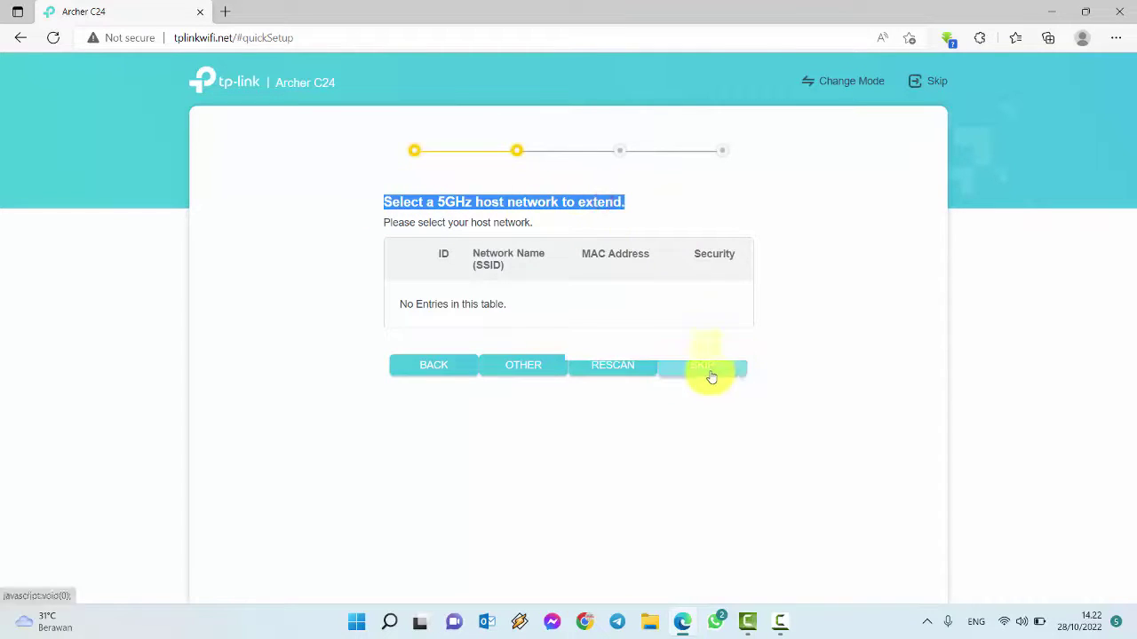
click(710, 374)
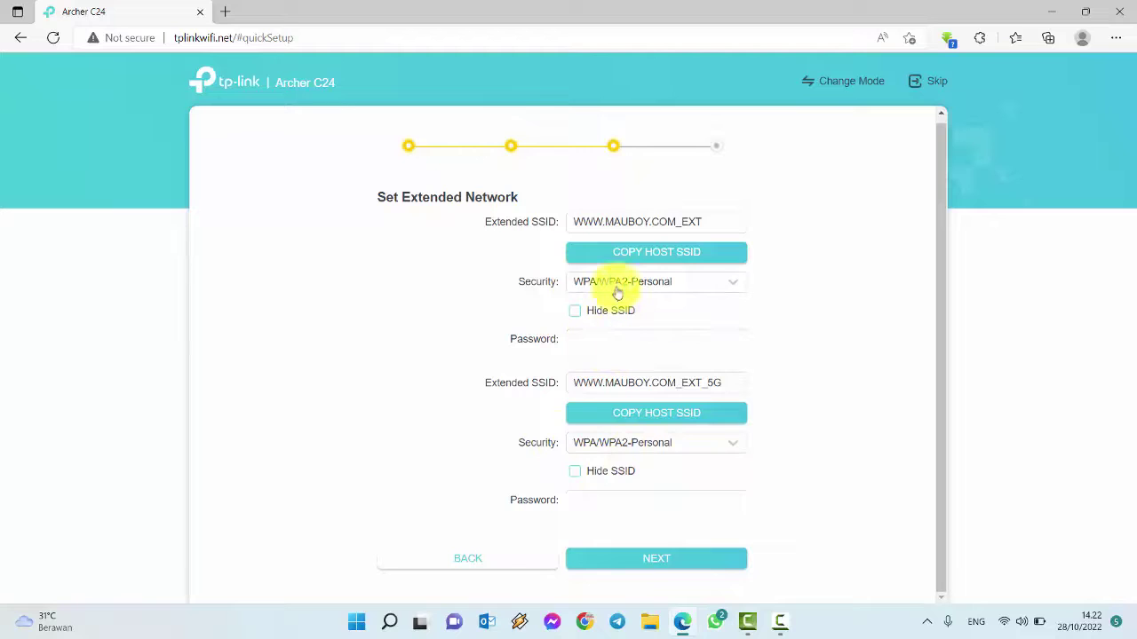
drag(482, 226, 537, 232)
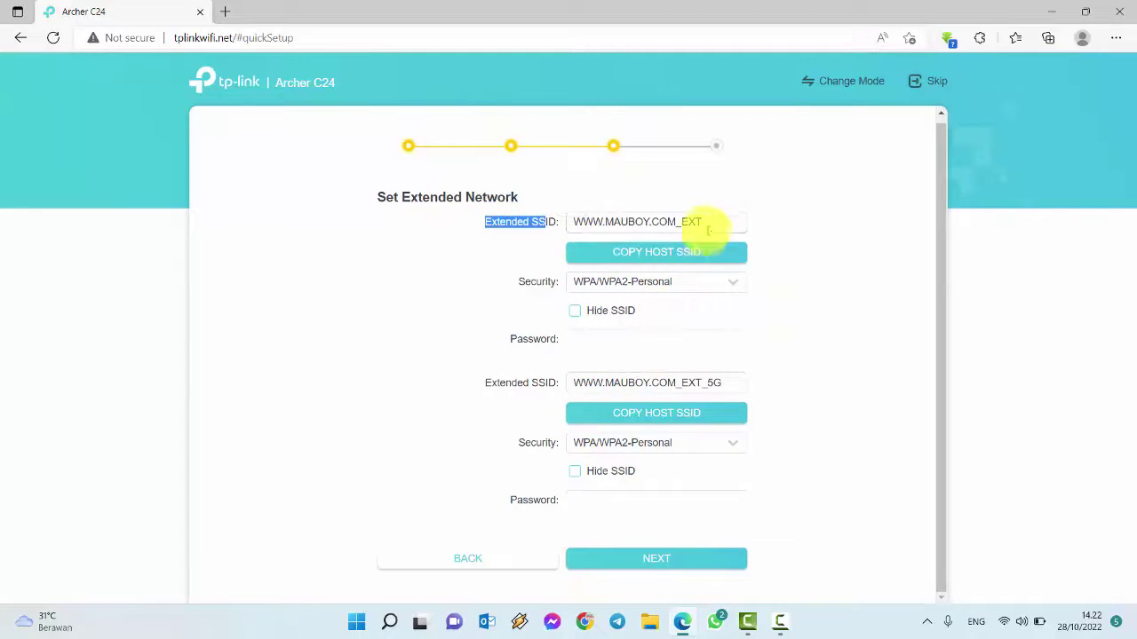
drag(709, 222, 569, 223)
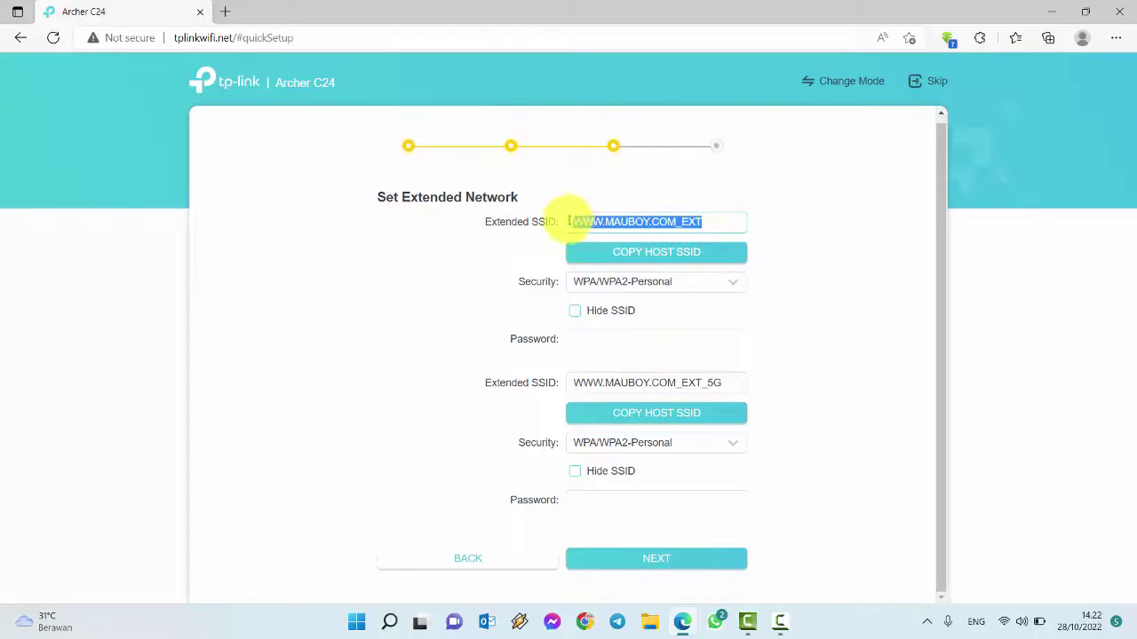
click(716, 221)
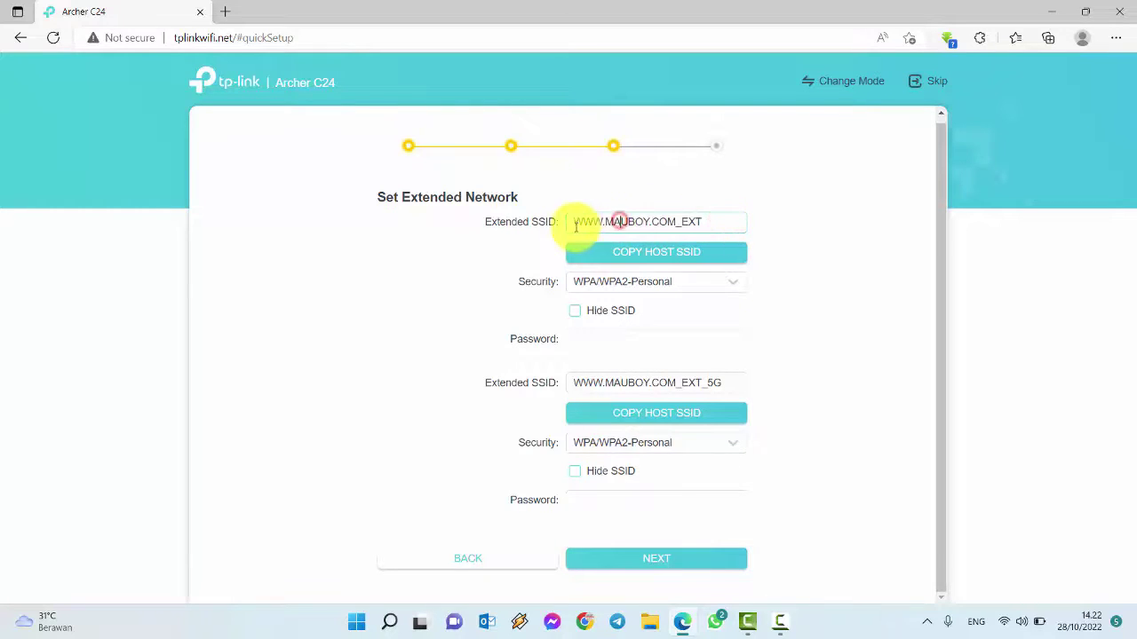
drag(573, 221, 684, 222)
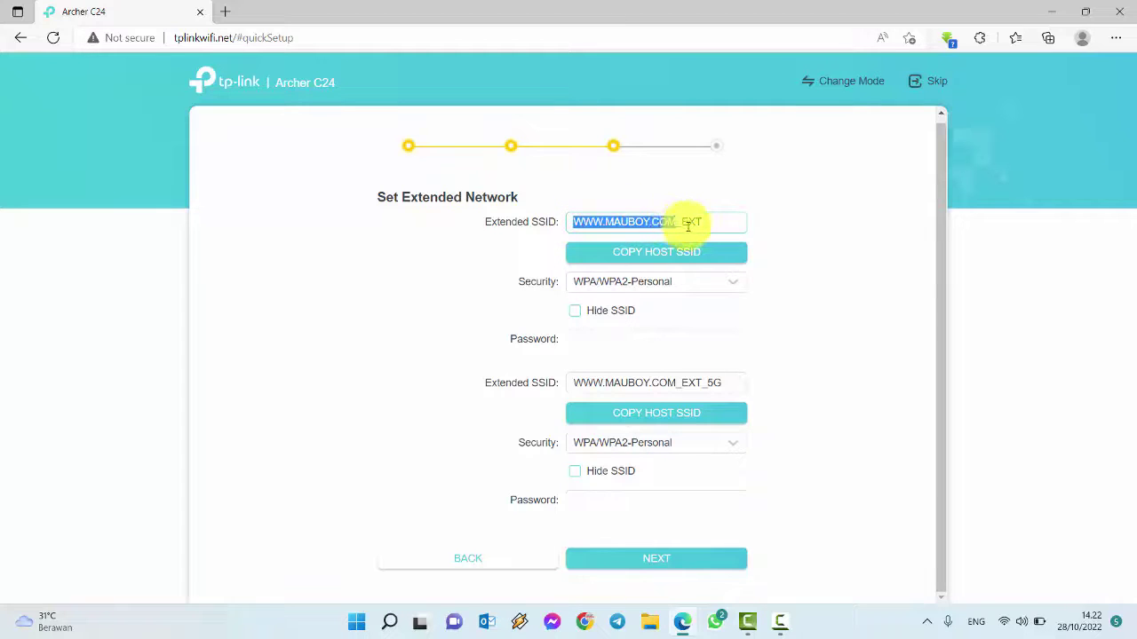
click(682, 222)
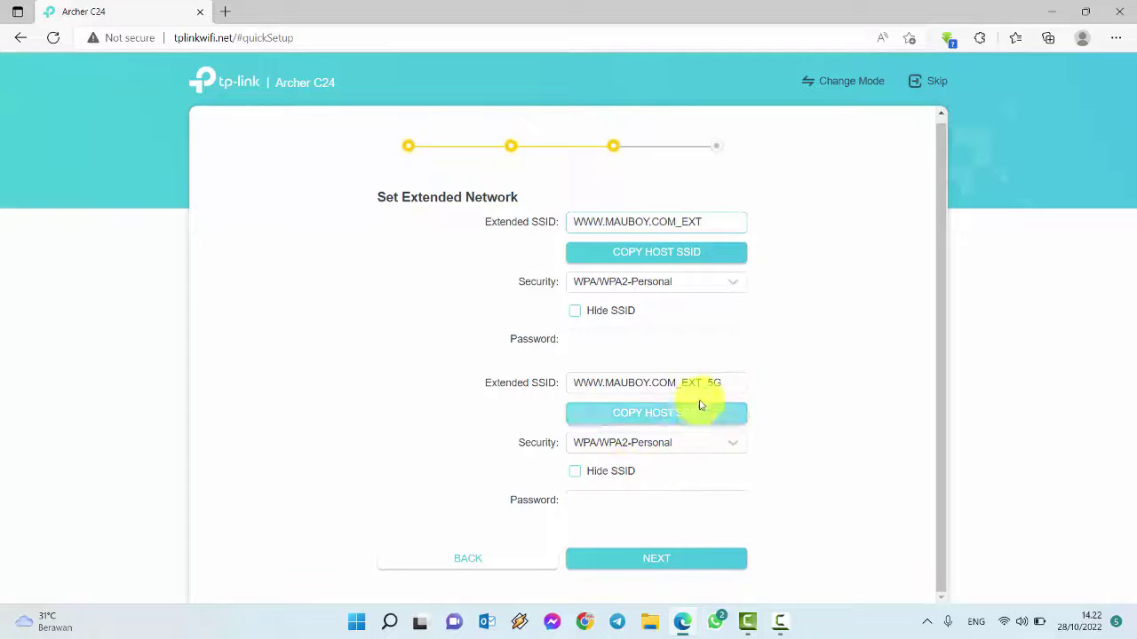
drag(718, 381, 562, 389)
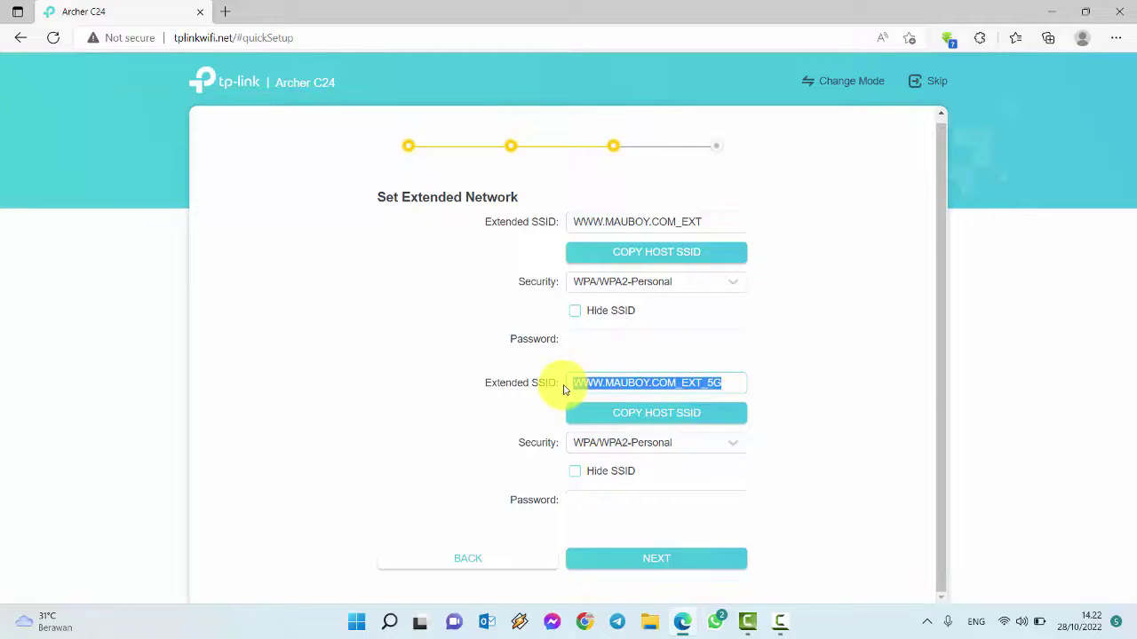
click(576, 476)
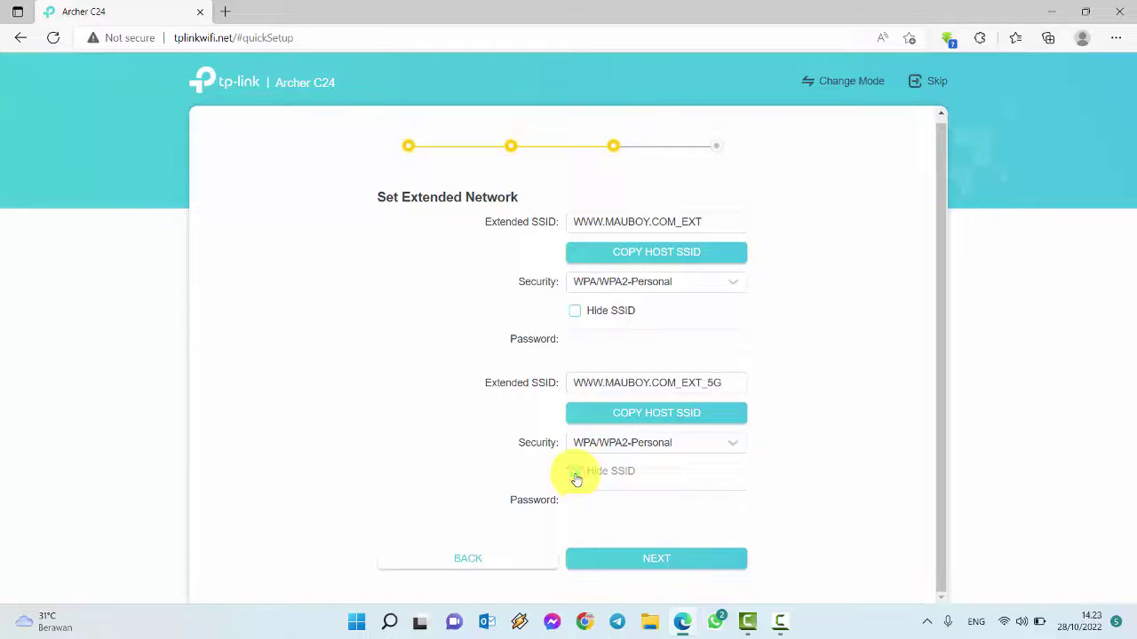
click(646, 502)
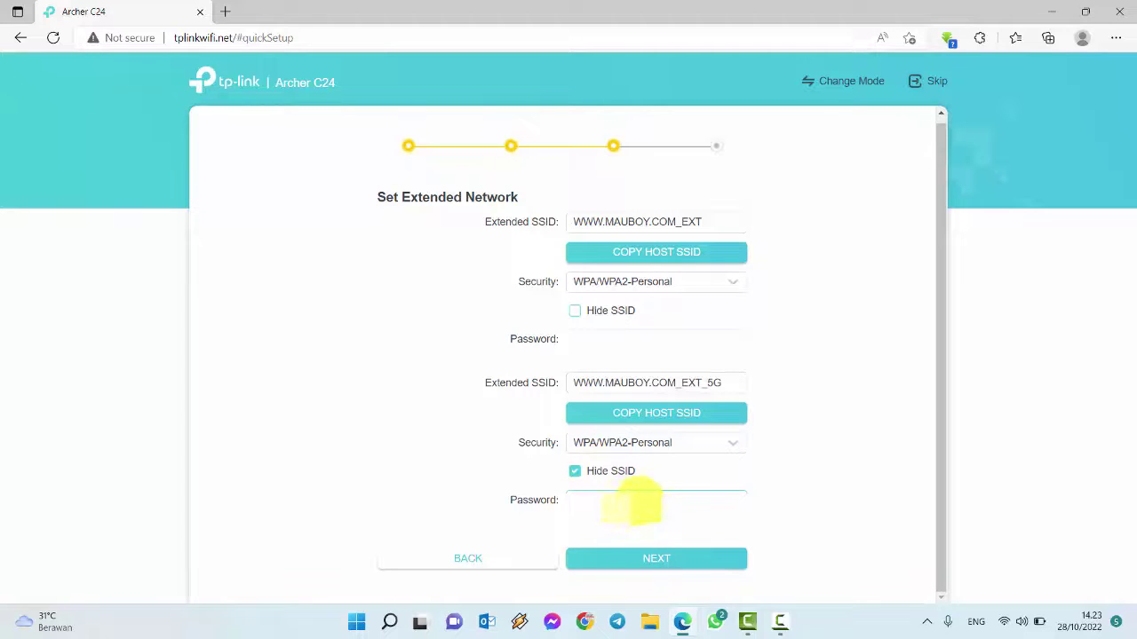
click(577, 477)
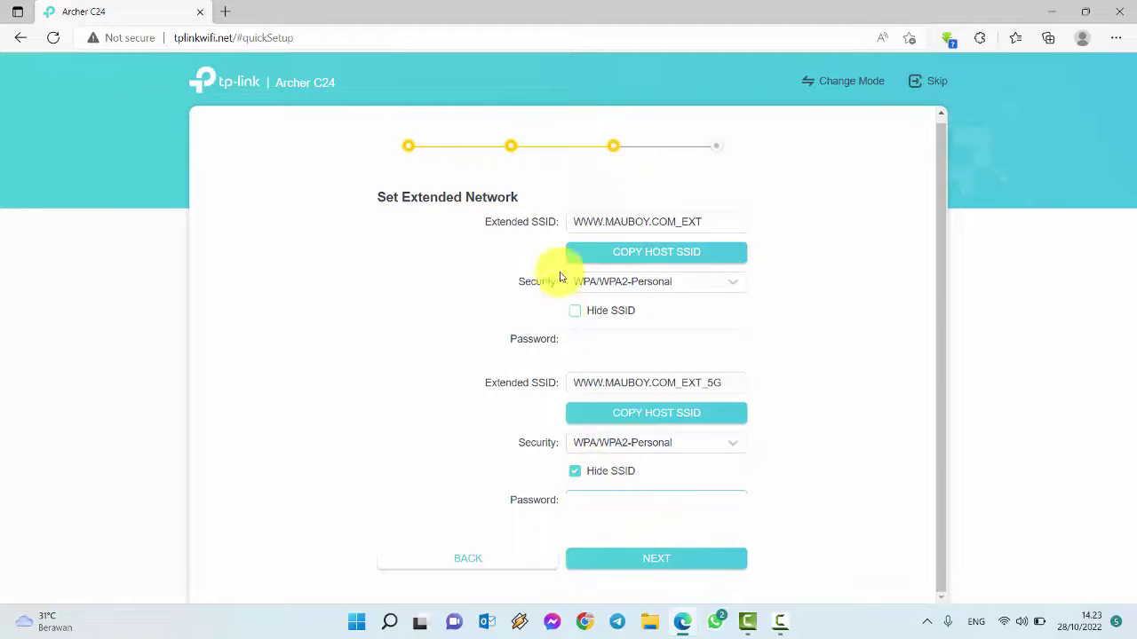
drag(712, 221, 682, 221)
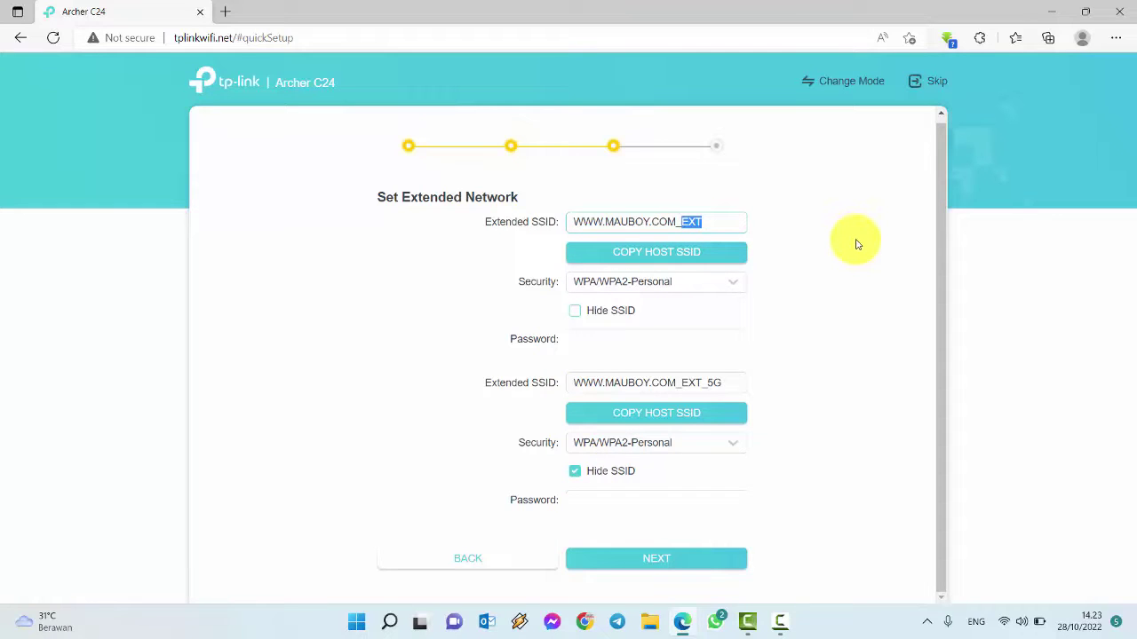
key(Caps_Lock)
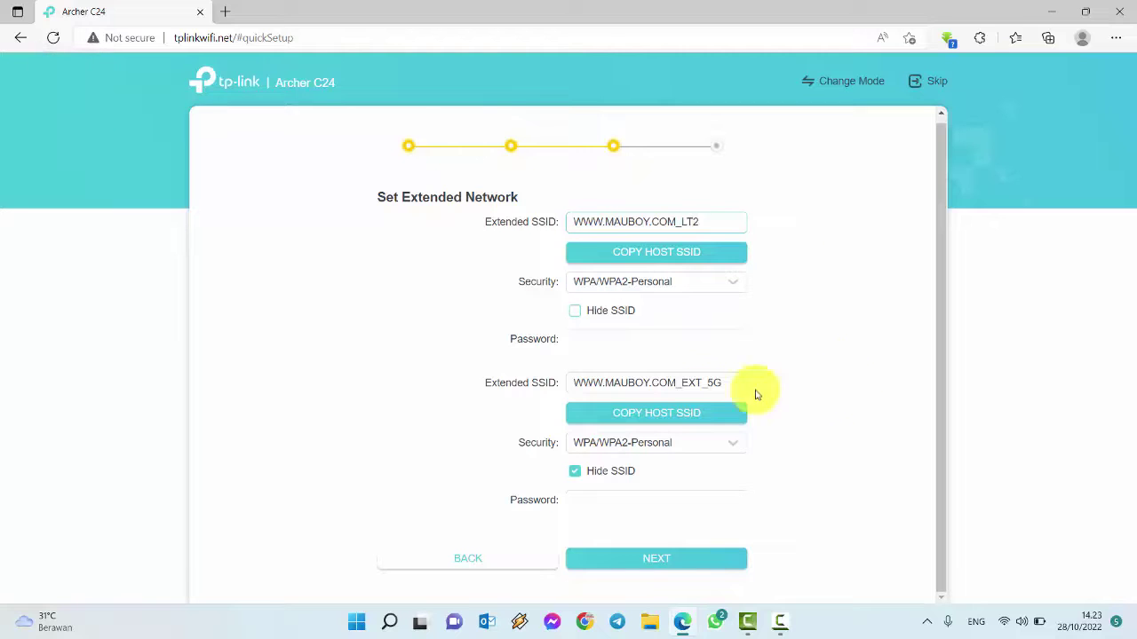
click(626, 413)
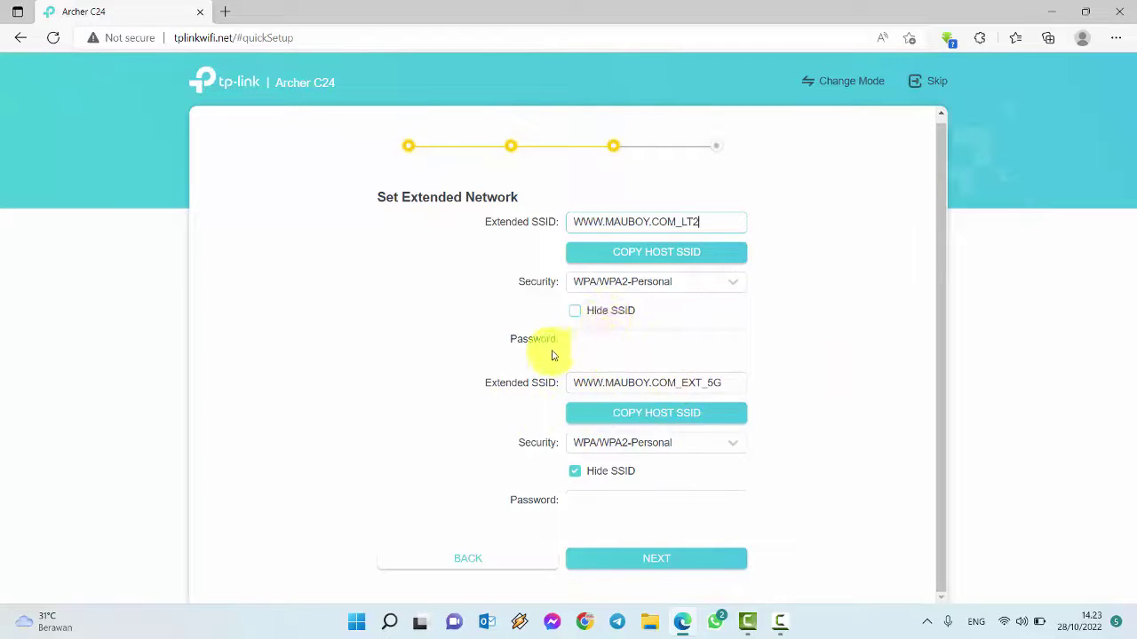
click(610, 343)
drag(611, 343, 561, 341)
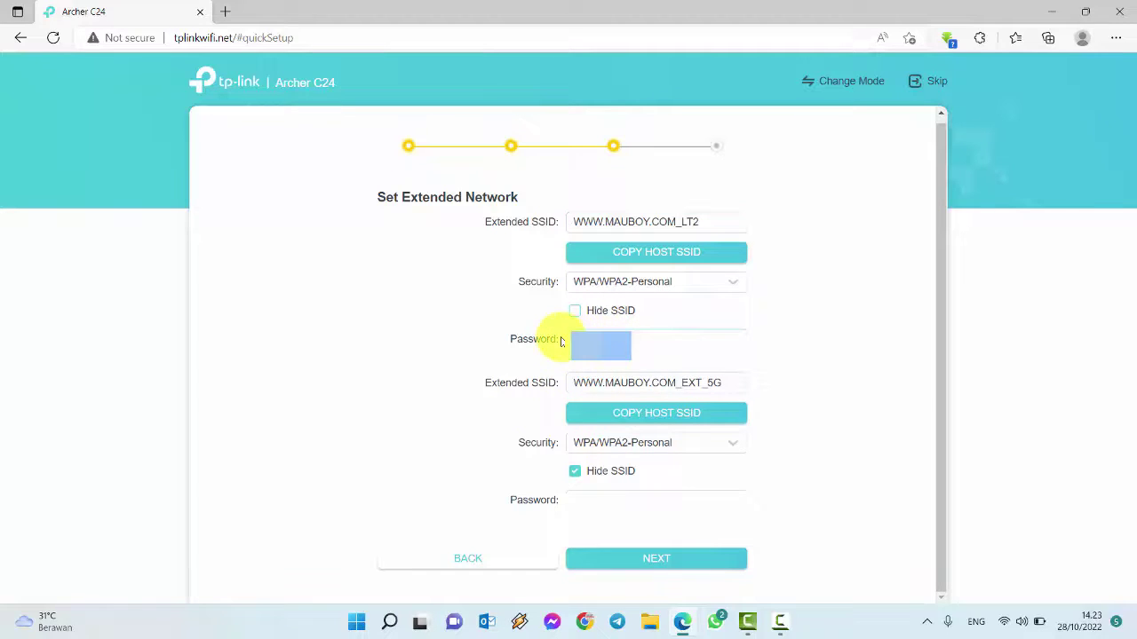
drag(654, 331, 578, 346)
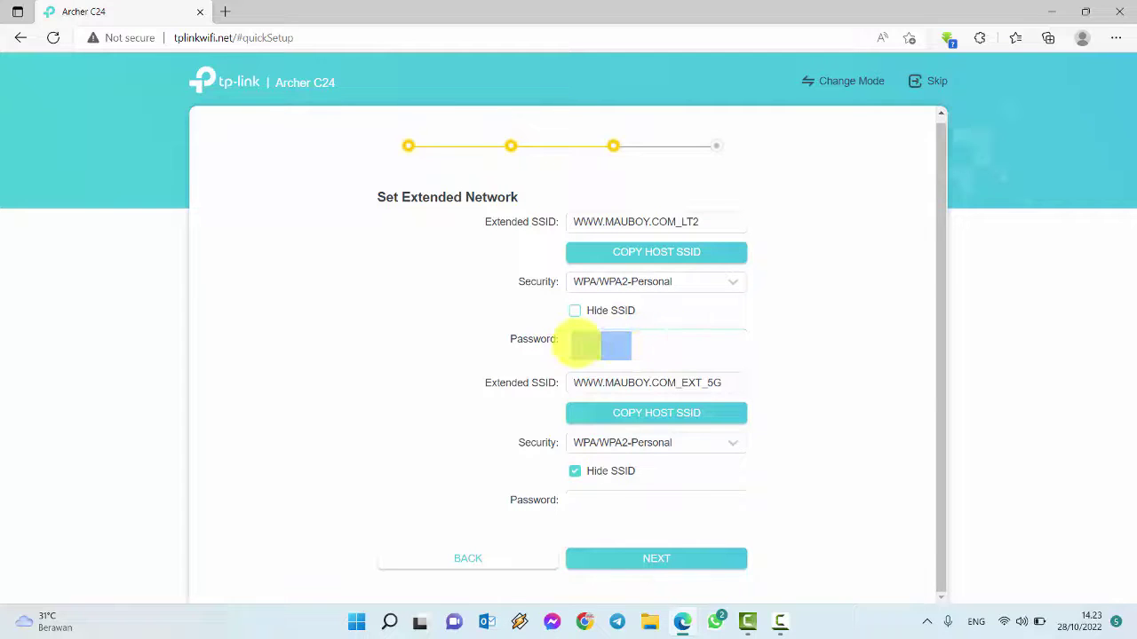
click(657, 342)
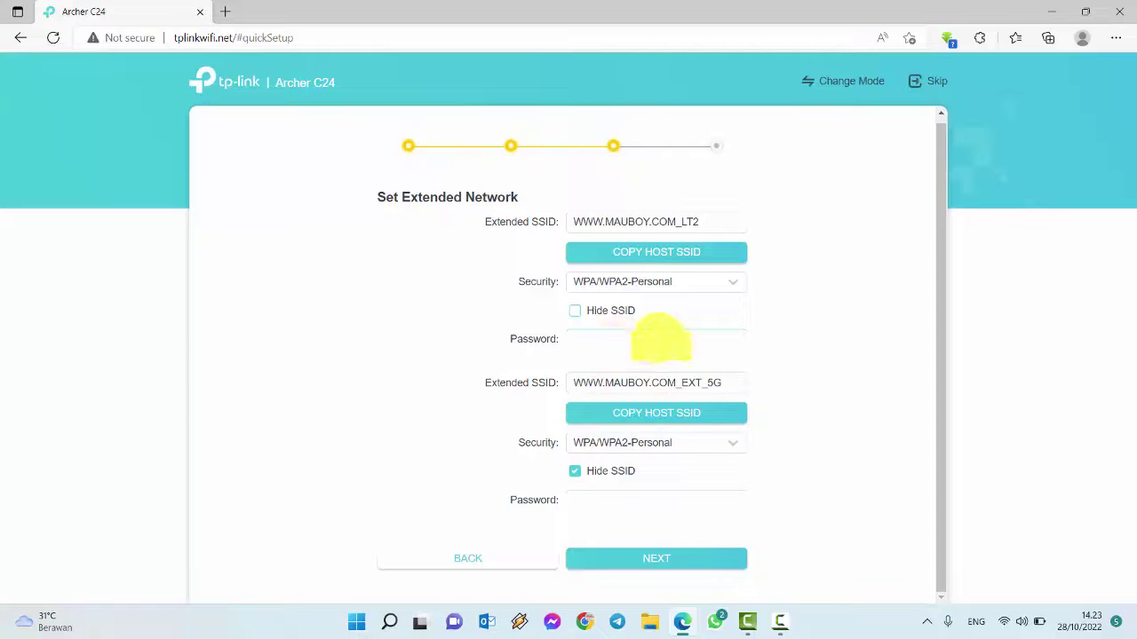
drag(661, 339, 564, 344)
click(629, 340)
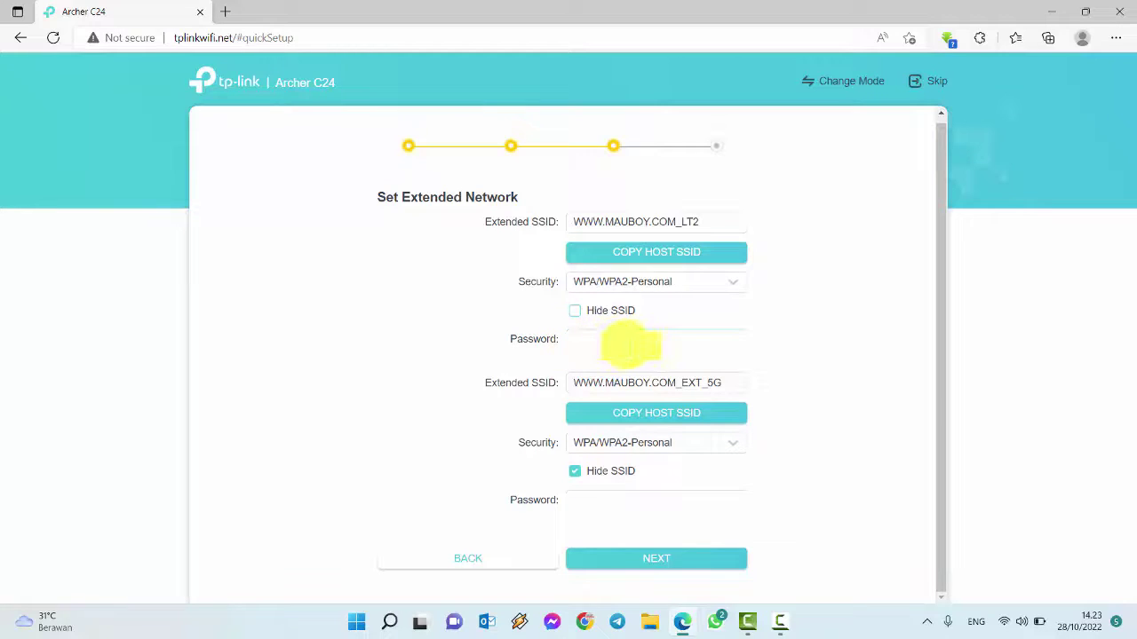
drag(660, 340, 578, 342)
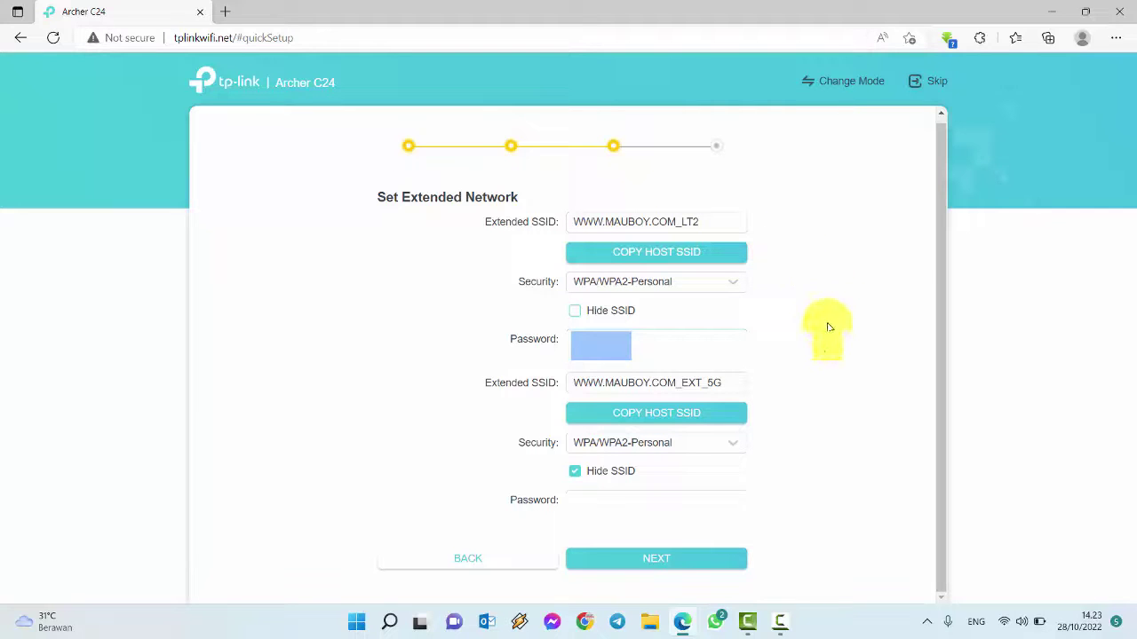
Step: Recheck both extended network names and the 5GHz Hide SSID setting, and continue to the settings summary
drag(710, 223, 568, 223)
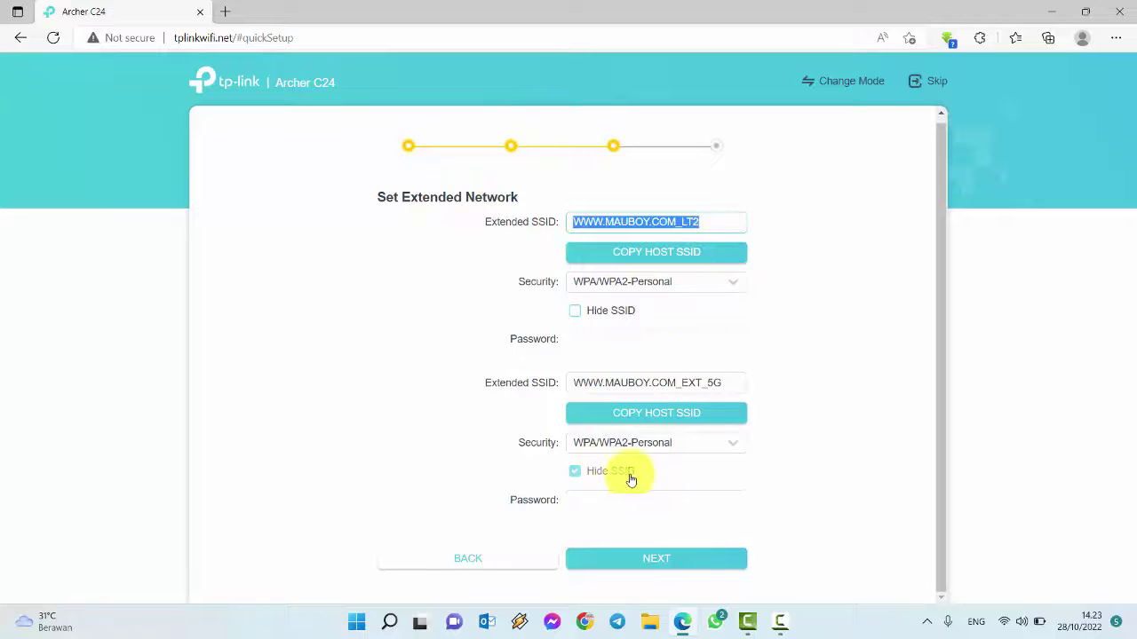
drag(725, 383, 551, 386)
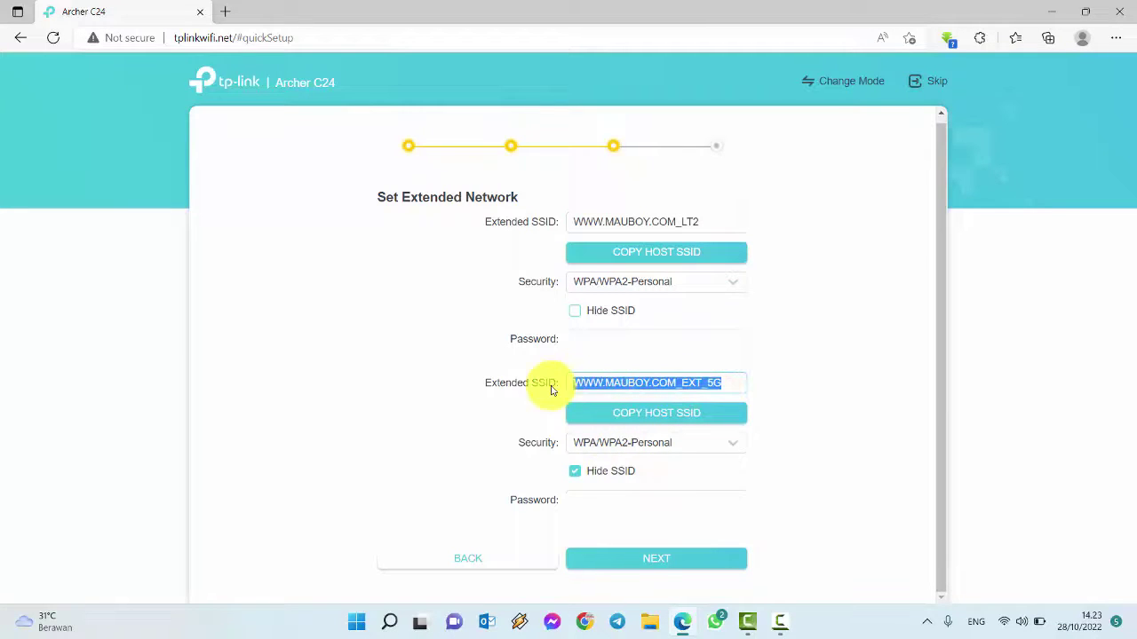
click(729, 385)
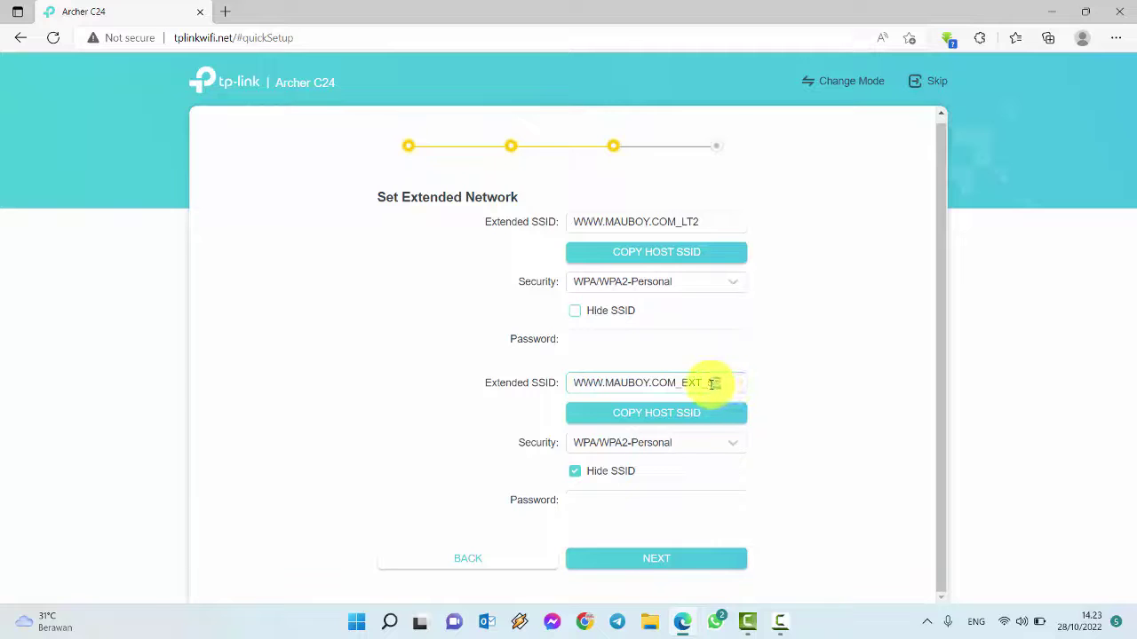
drag(708, 383, 577, 477)
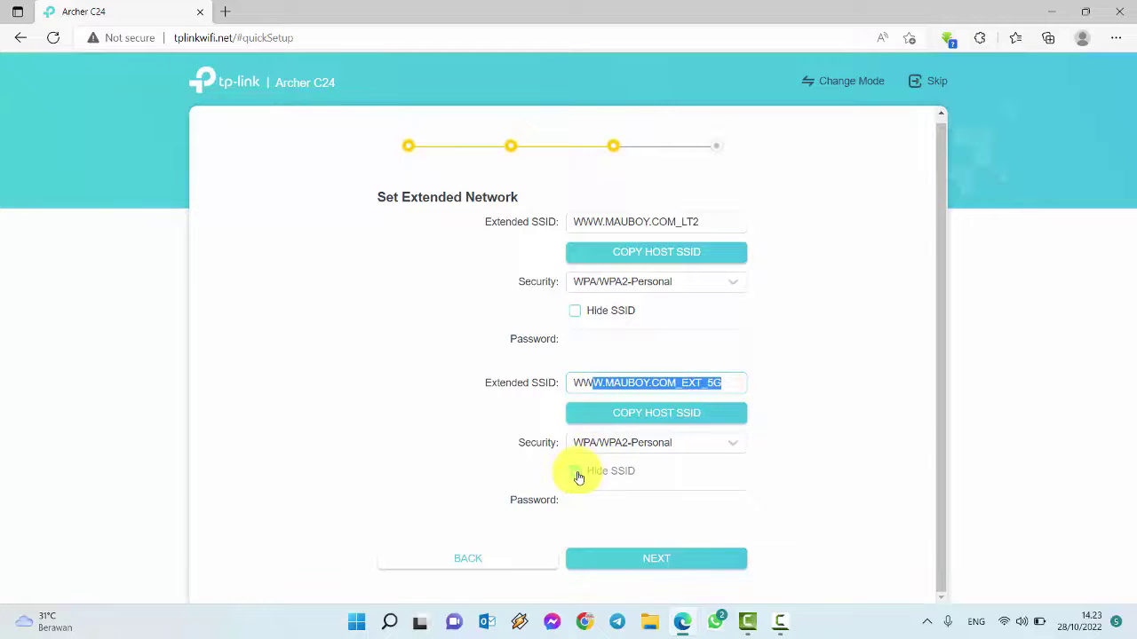
click(575, 473)
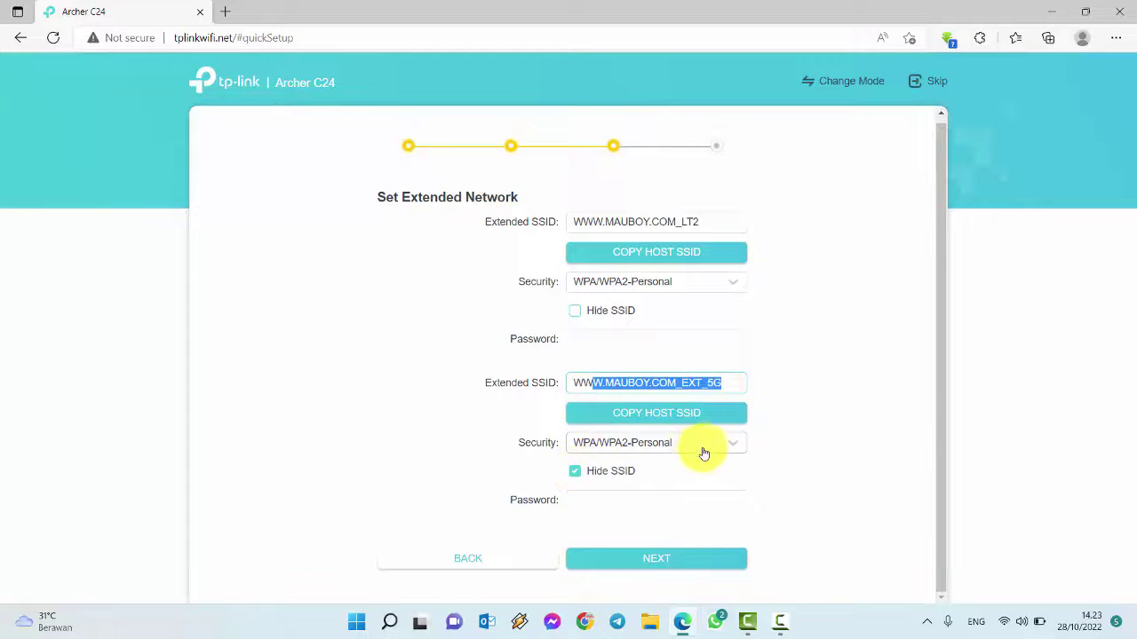
click(677, 563)
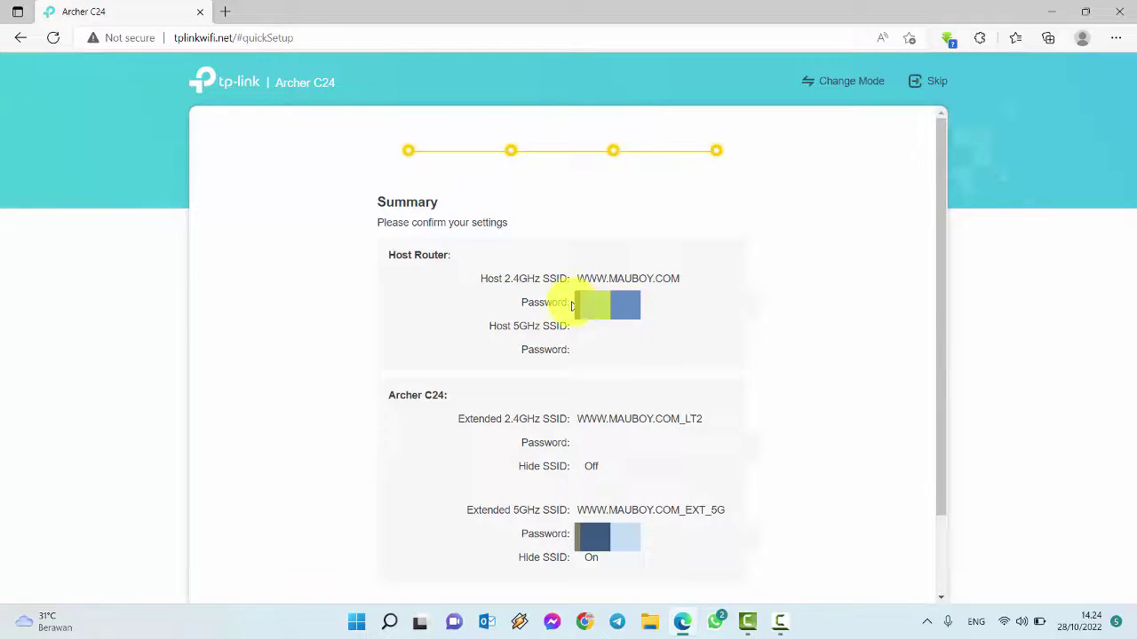
Step: Review the host router and Archer C24 extended network details in the summary and save the settings
drag(577, 278, 688, 282)
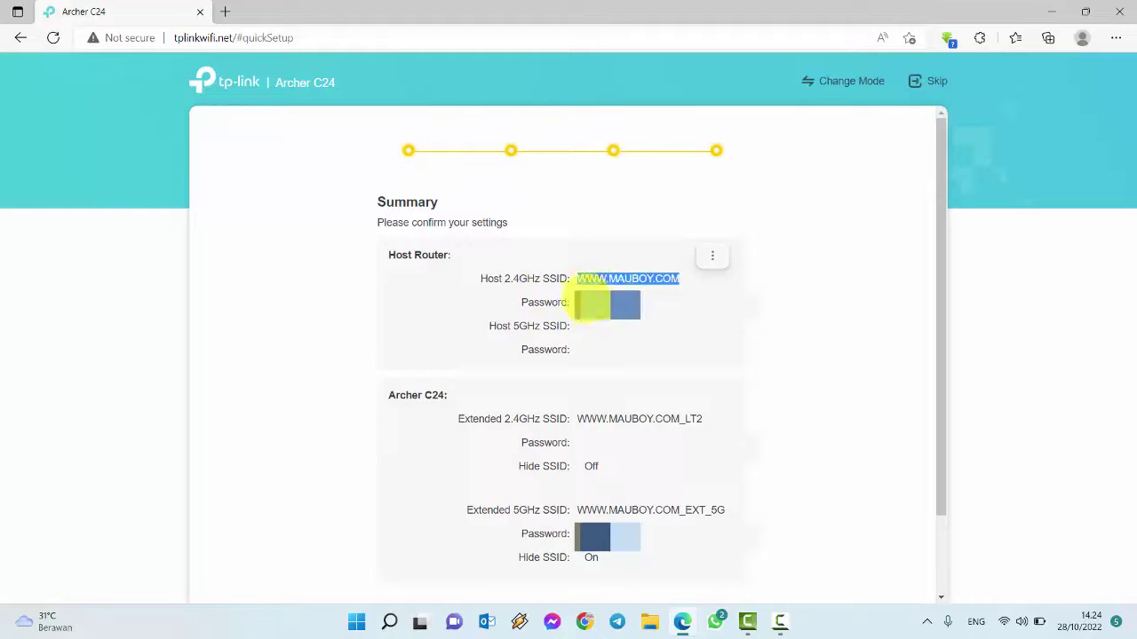
click(634, 299)
drag(502, 326, 583, 356)
click(607, 449)
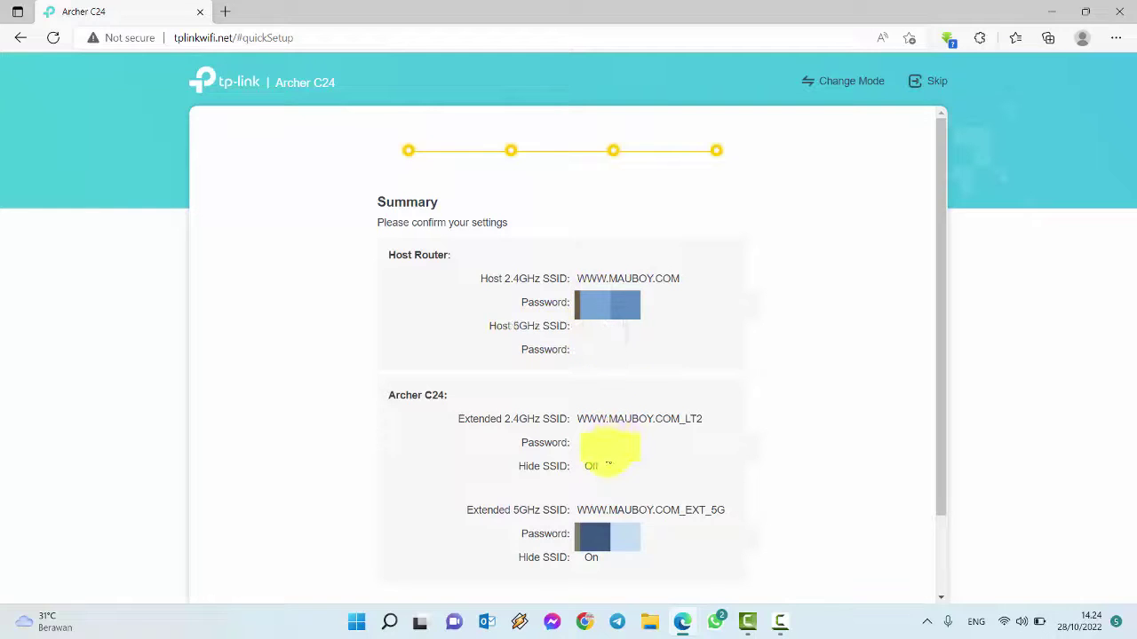
scroll(701, 461, down, 2)
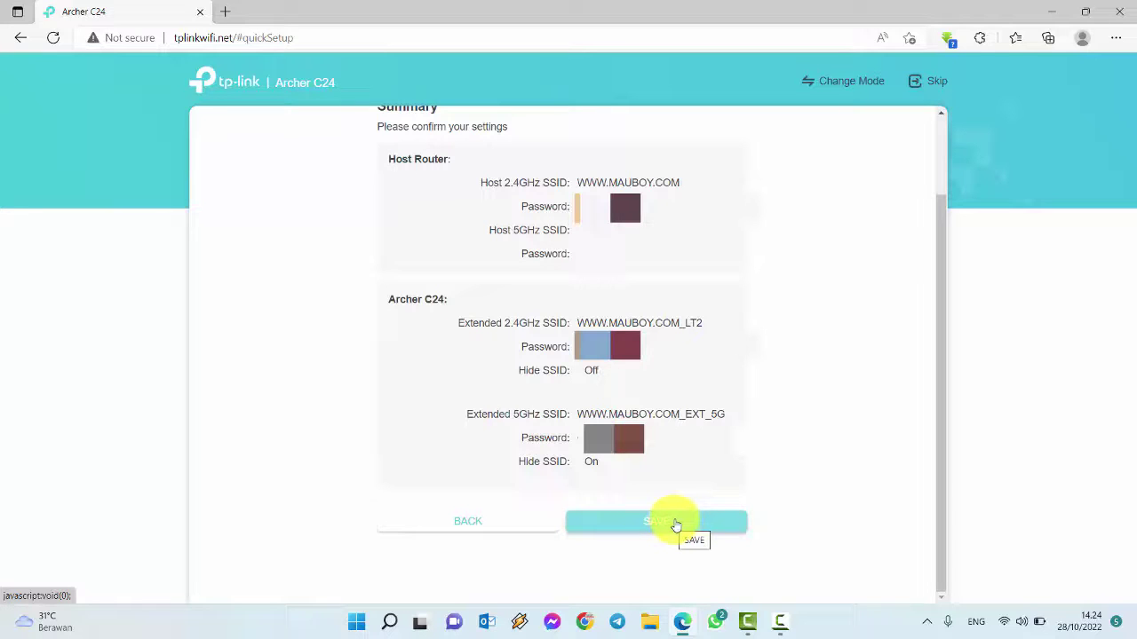
click(675, 524)
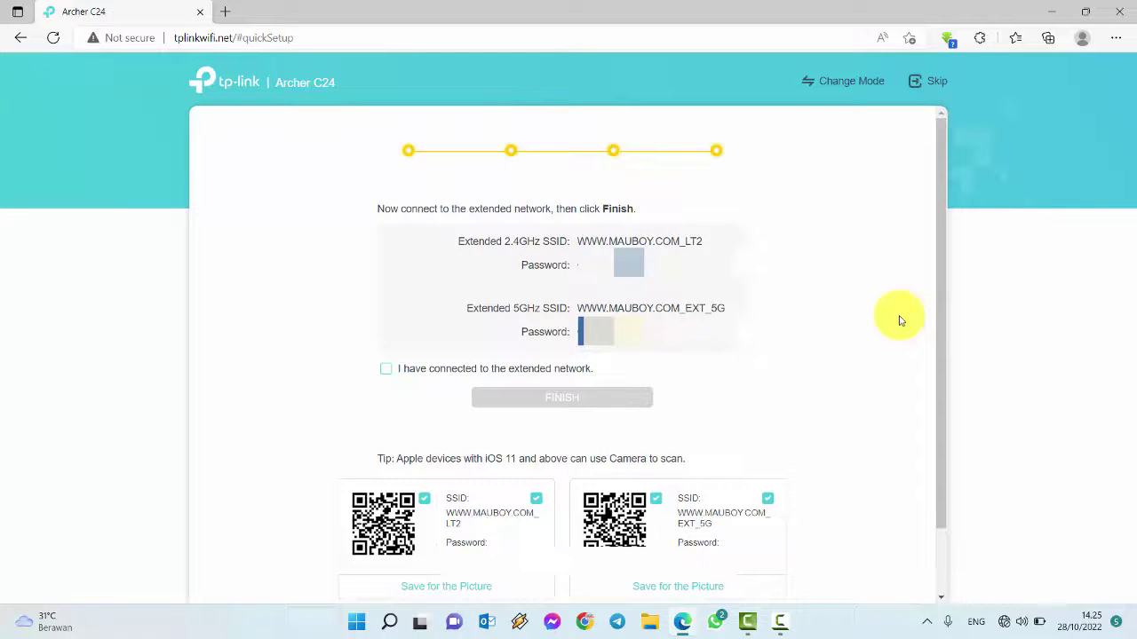
Step: Review the extended network names, confirm being connected to the extended network, and finish the quick setup
click(384, 372)
click(391, 374)
click(391, 375)
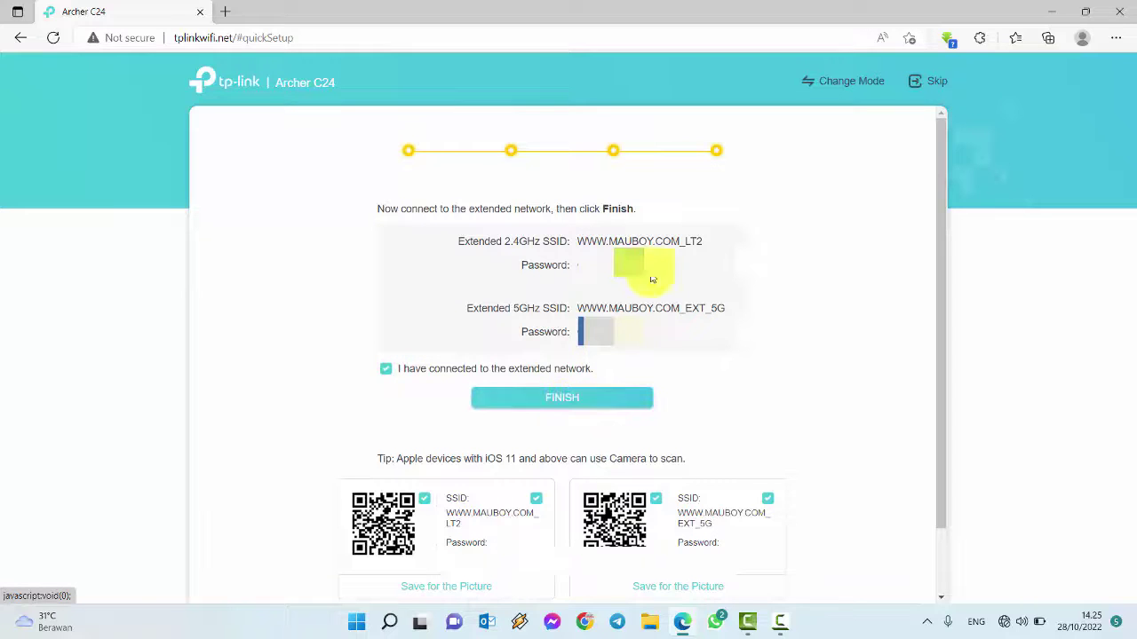
drag(709, 241, 586, 244)
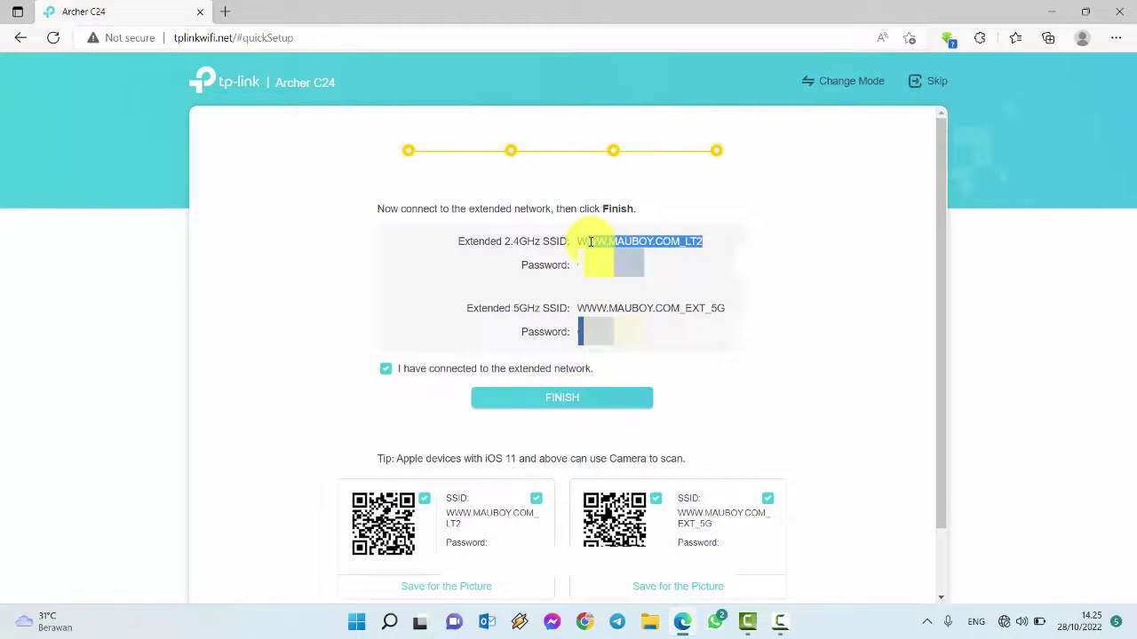
drag(587, 309, 728, 308)
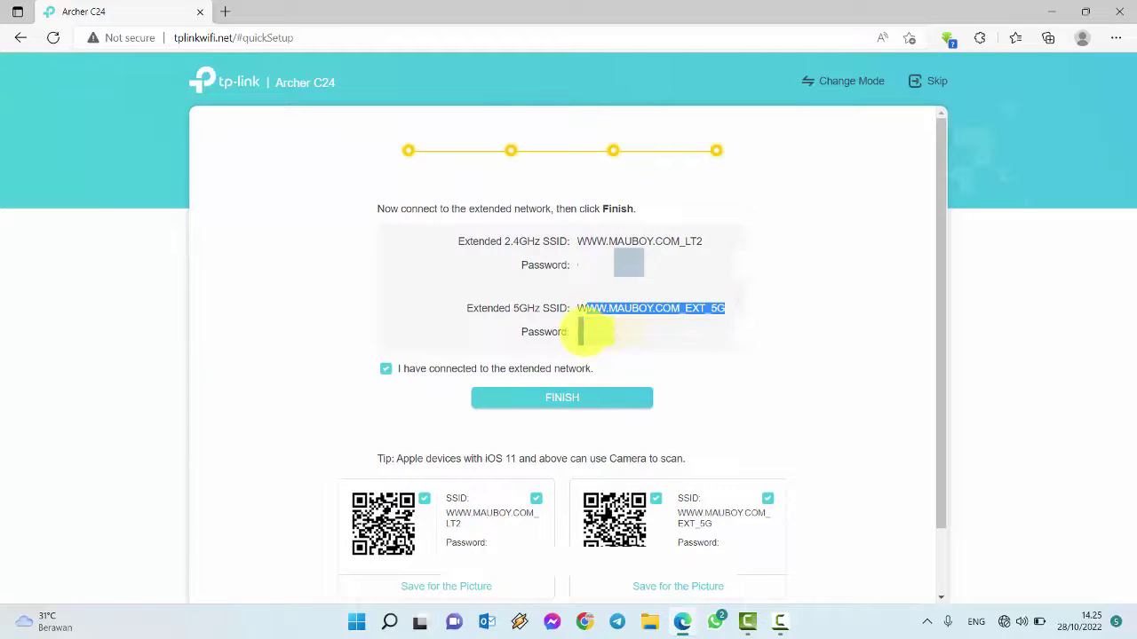
click(399, 305)
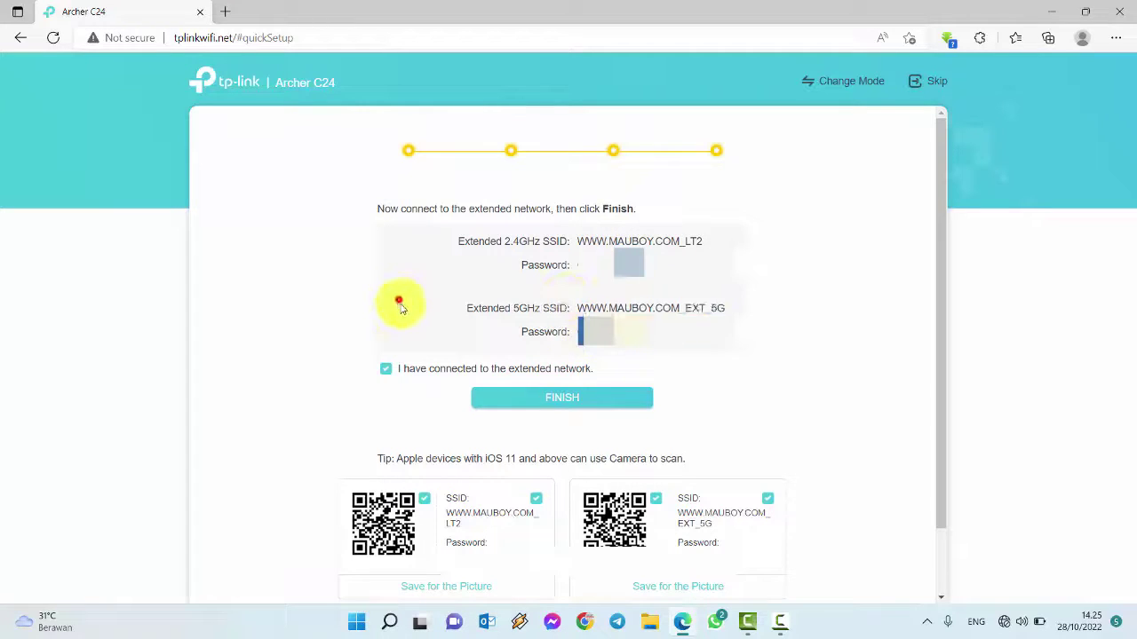
click(385, 371)
click(385, 373)
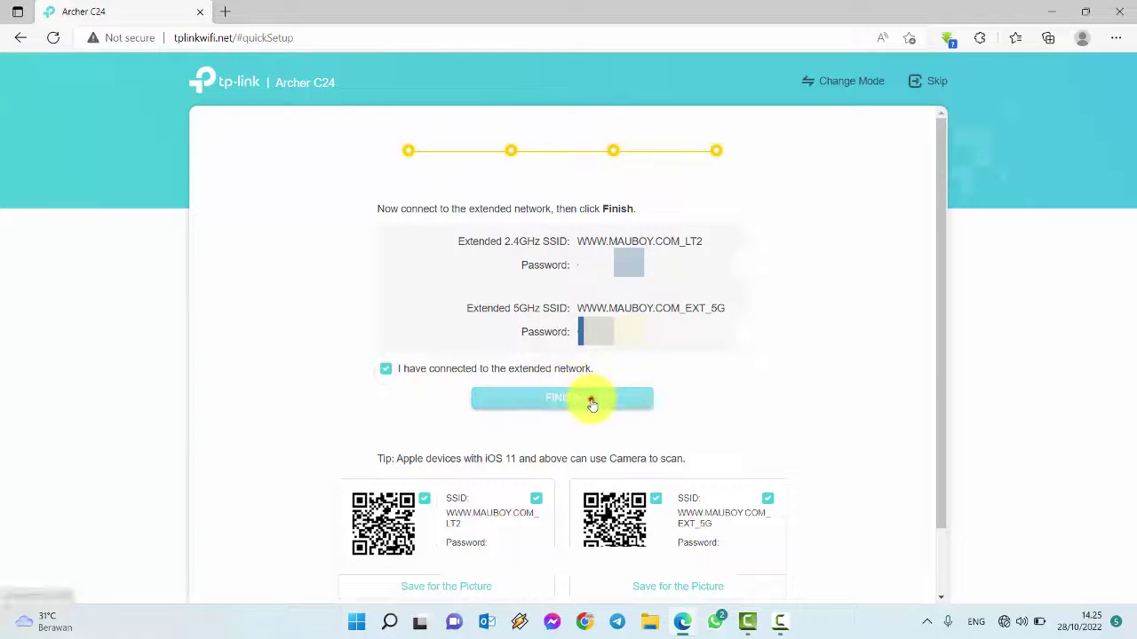
click(591, 402)
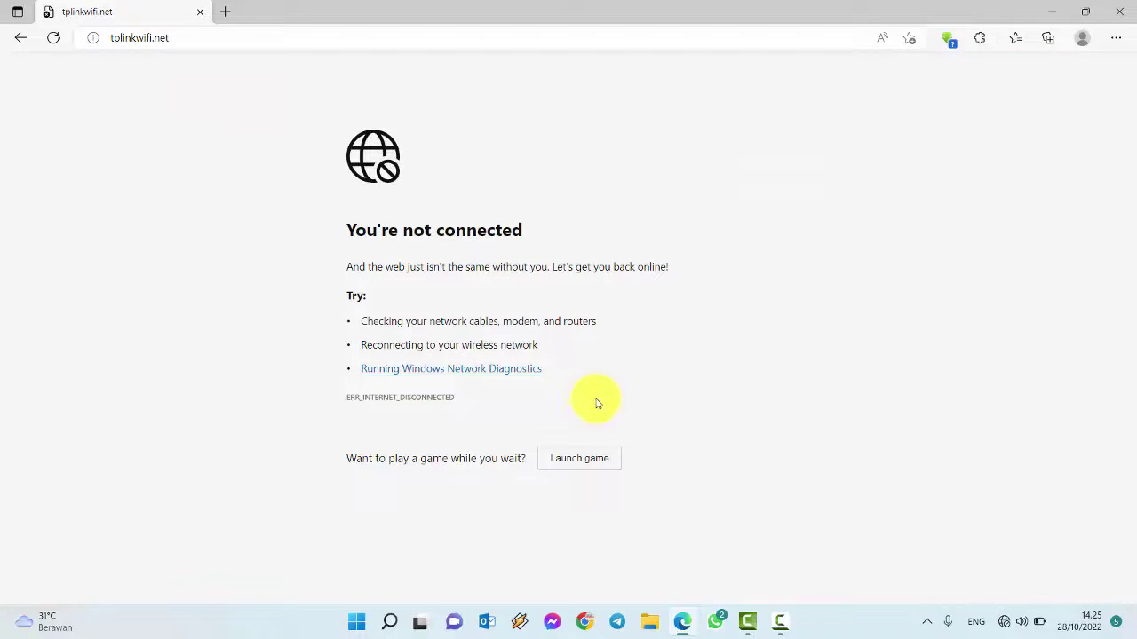
click(1003, 621)
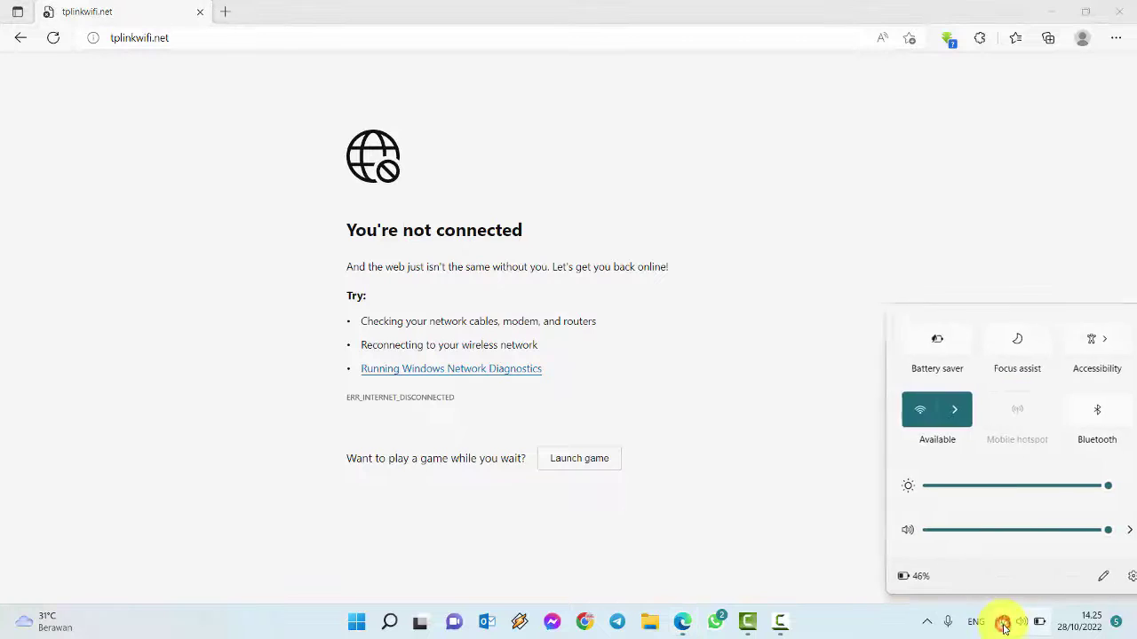
click(940, 411)
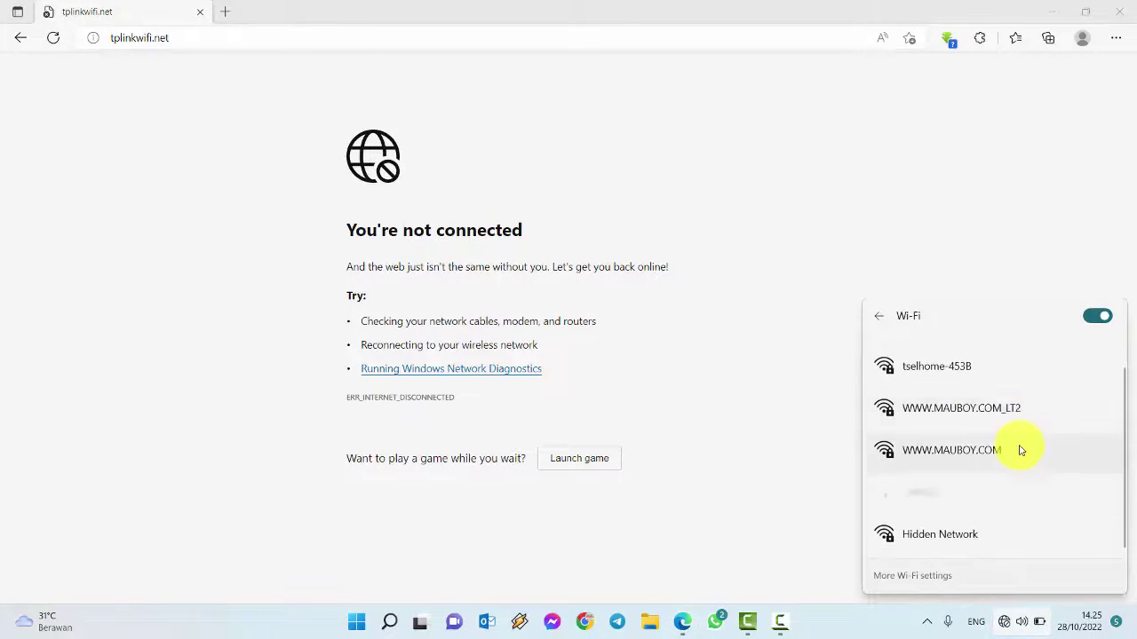
click(964, 360)
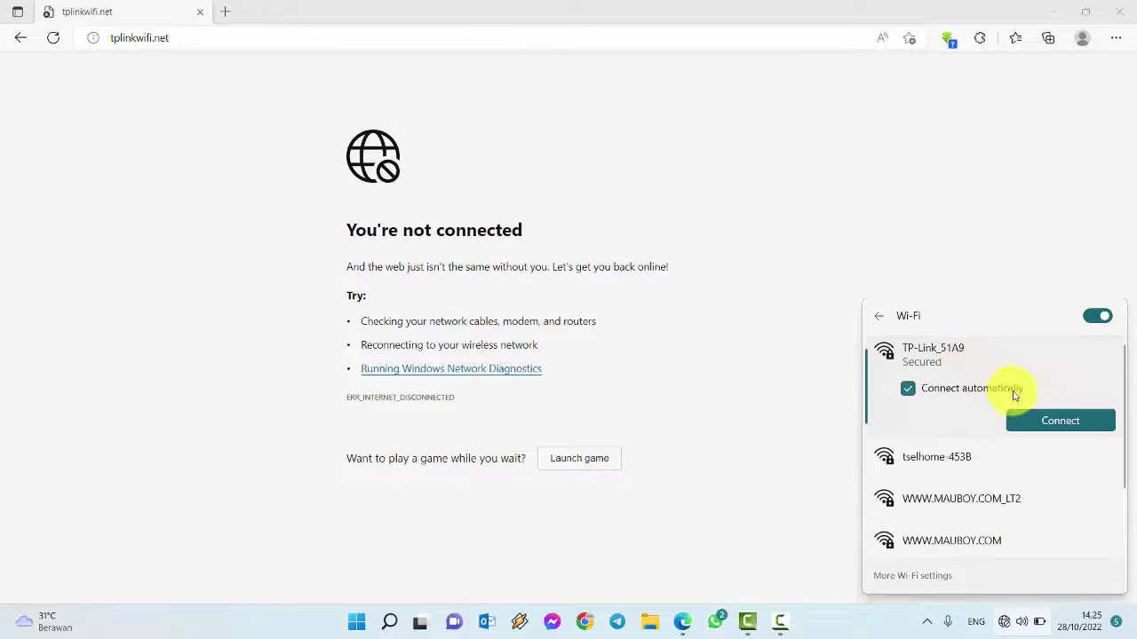
scroll(984, 508, down, 1)
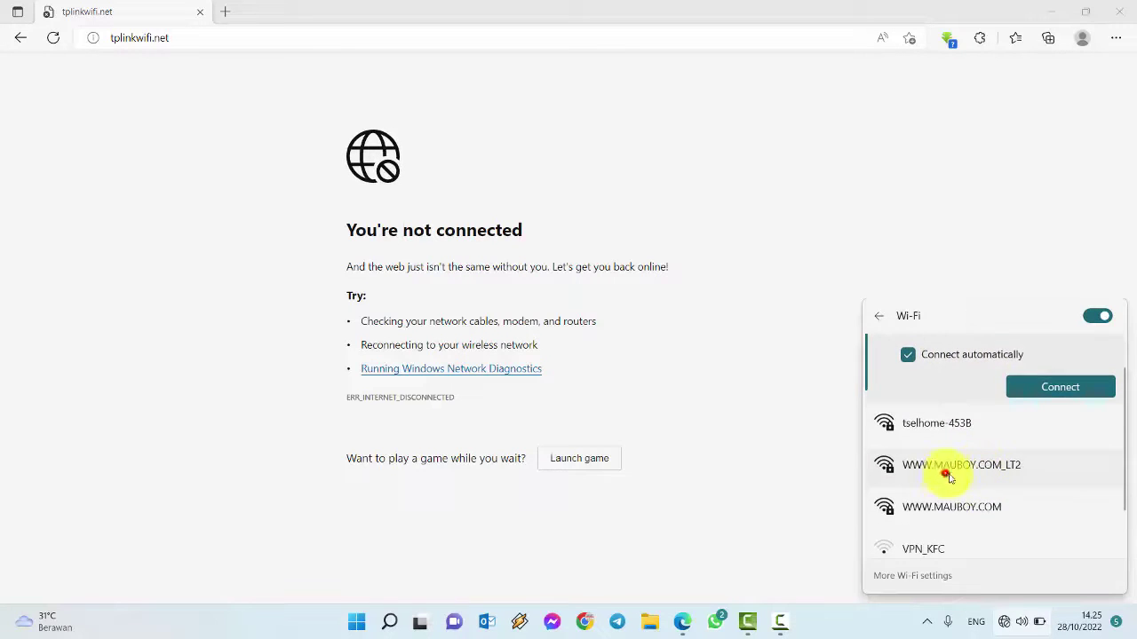
click(947, 475)
scroll(972, 507, down, 2)
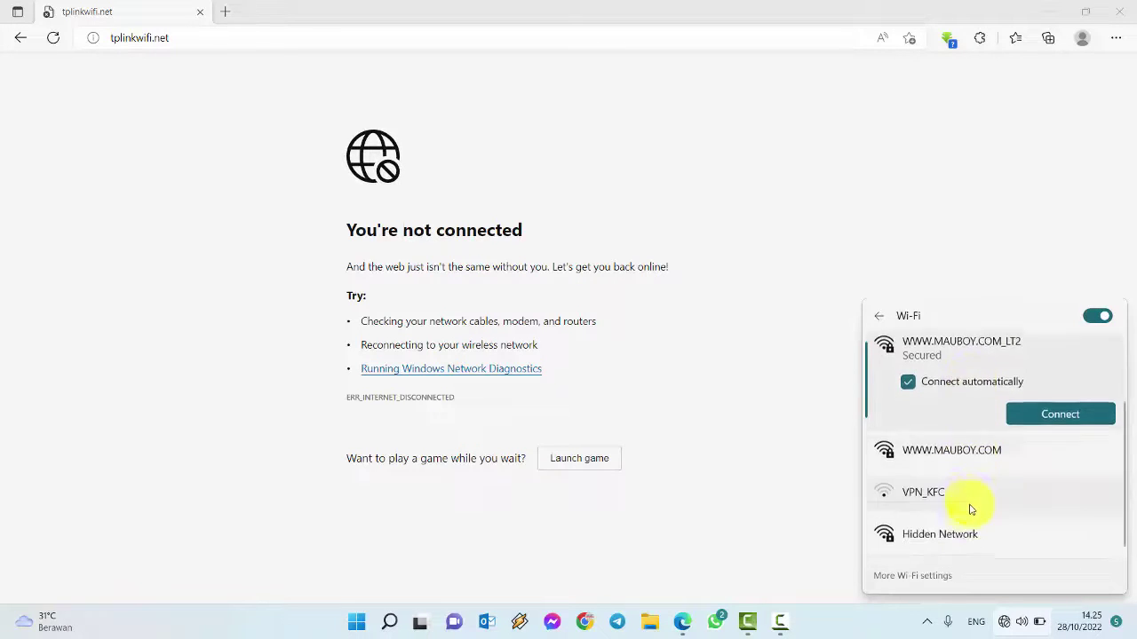
scroll(967, 507, up, 3)
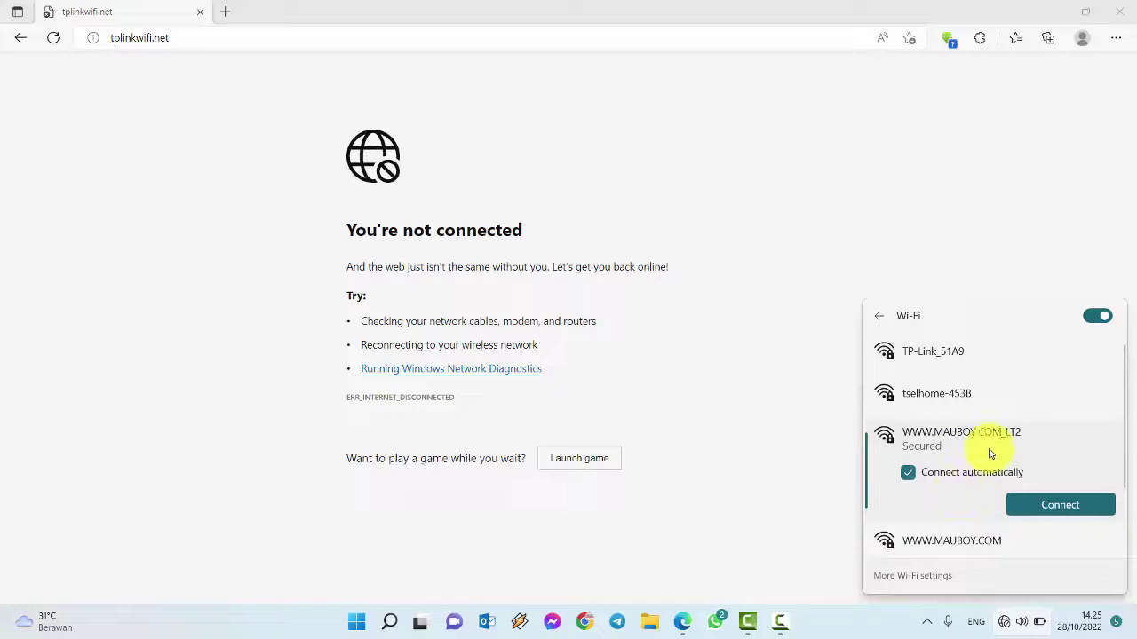
Step: Turn Wi-Fi off and back on to refresh the list of available networks
click(1094, 318)
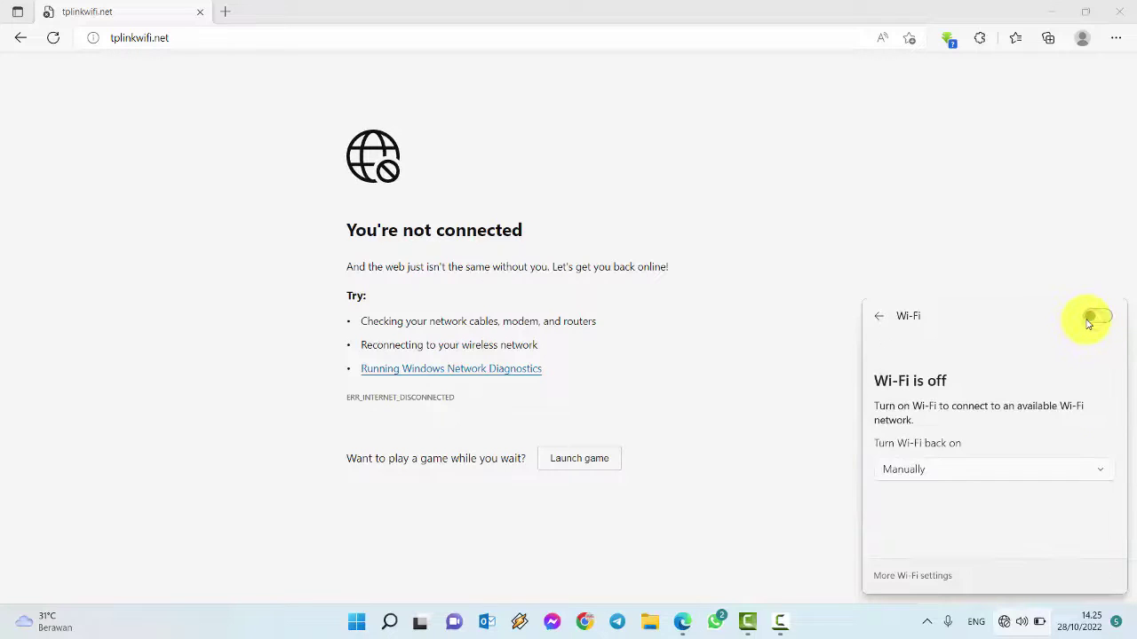
click(1101, 316)
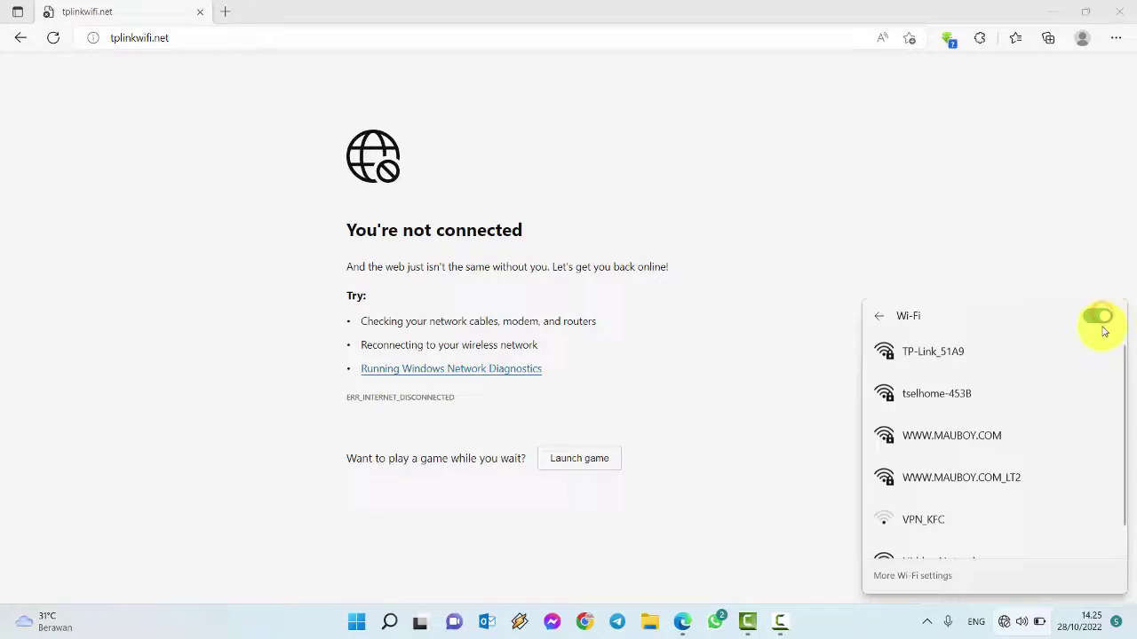
click(984, 359)
click(996, 364)
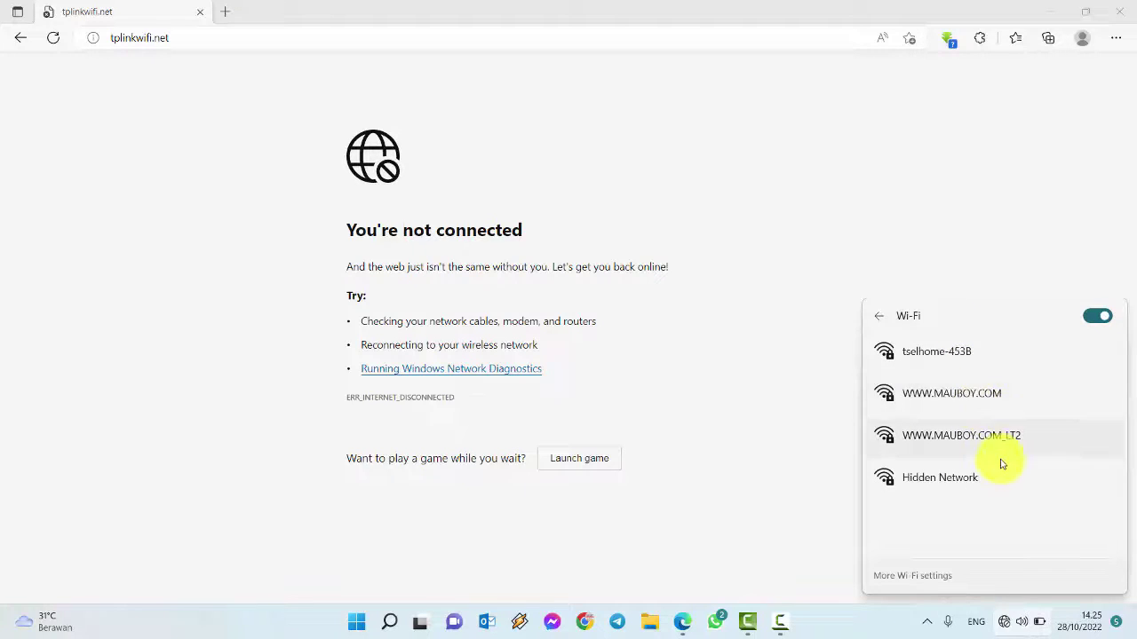
click(949, 400)
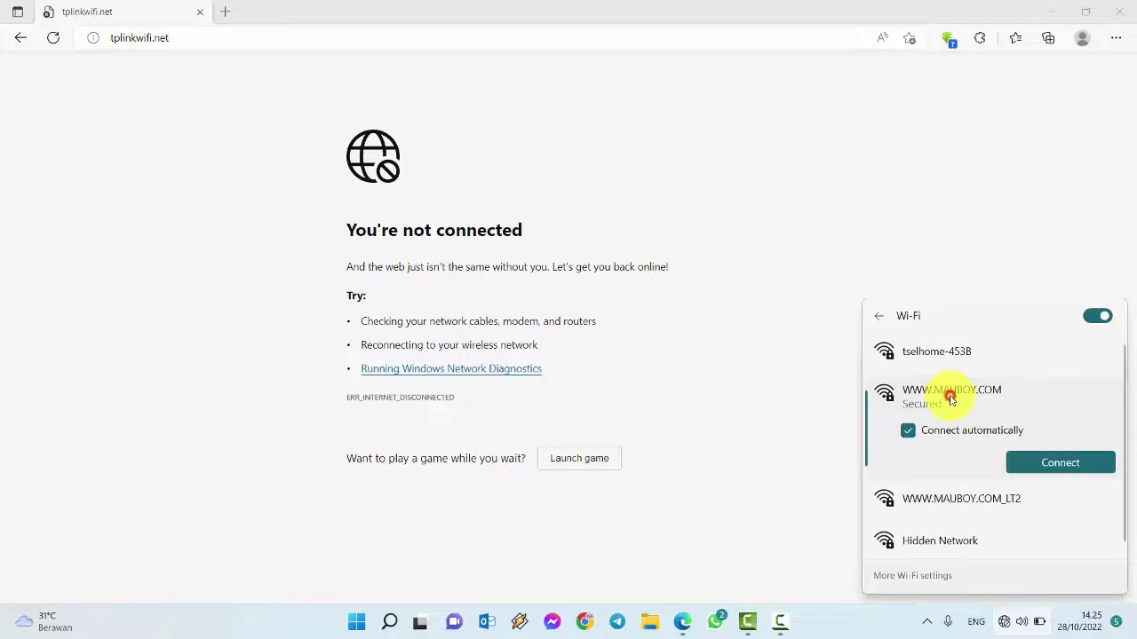
click(989, 499)
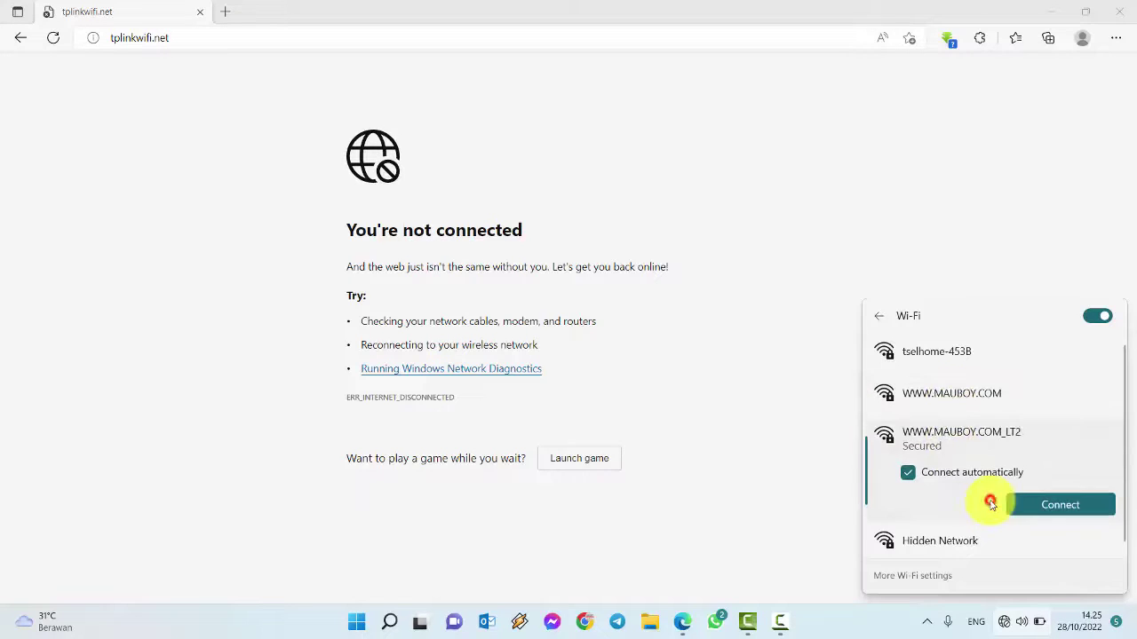
click(982, 404)
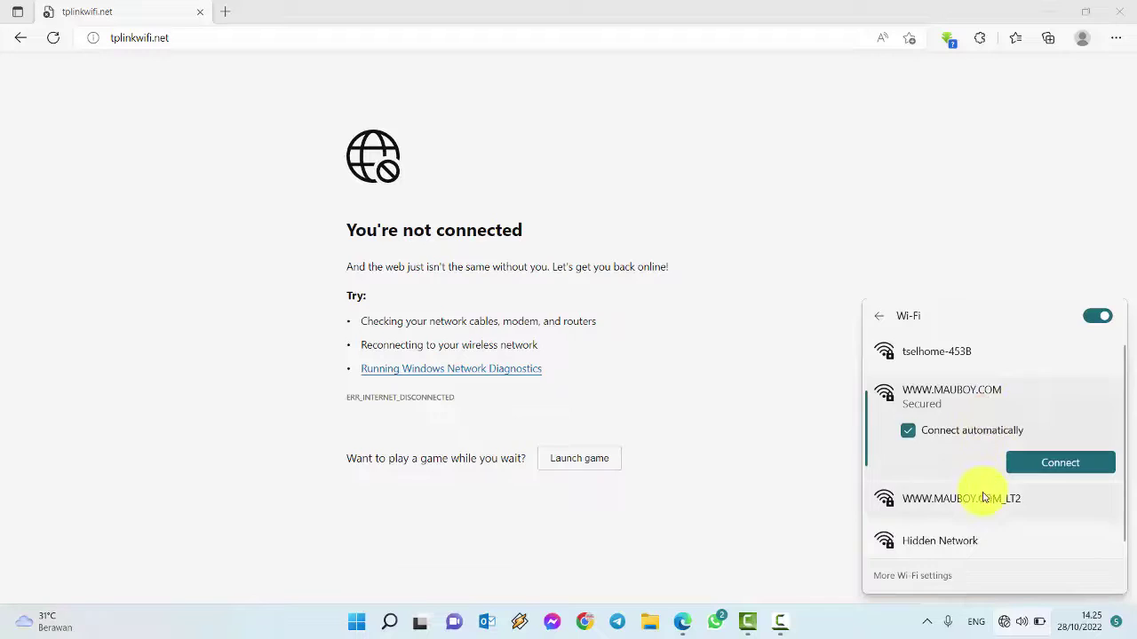
click(983, 497)
click(965, 416)
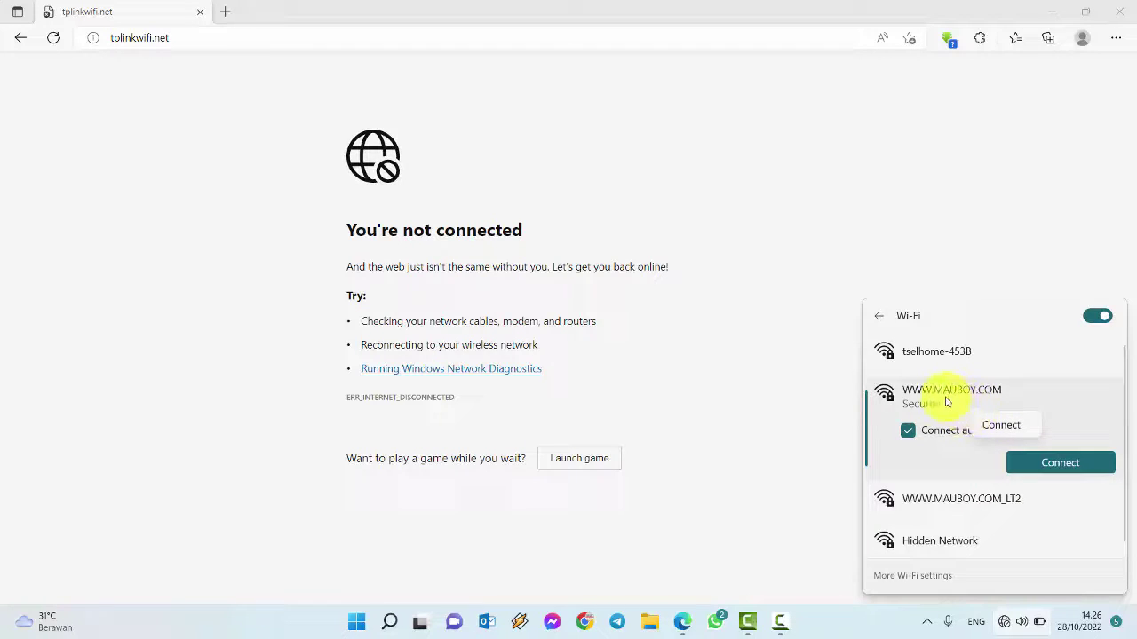
click(979, 500)
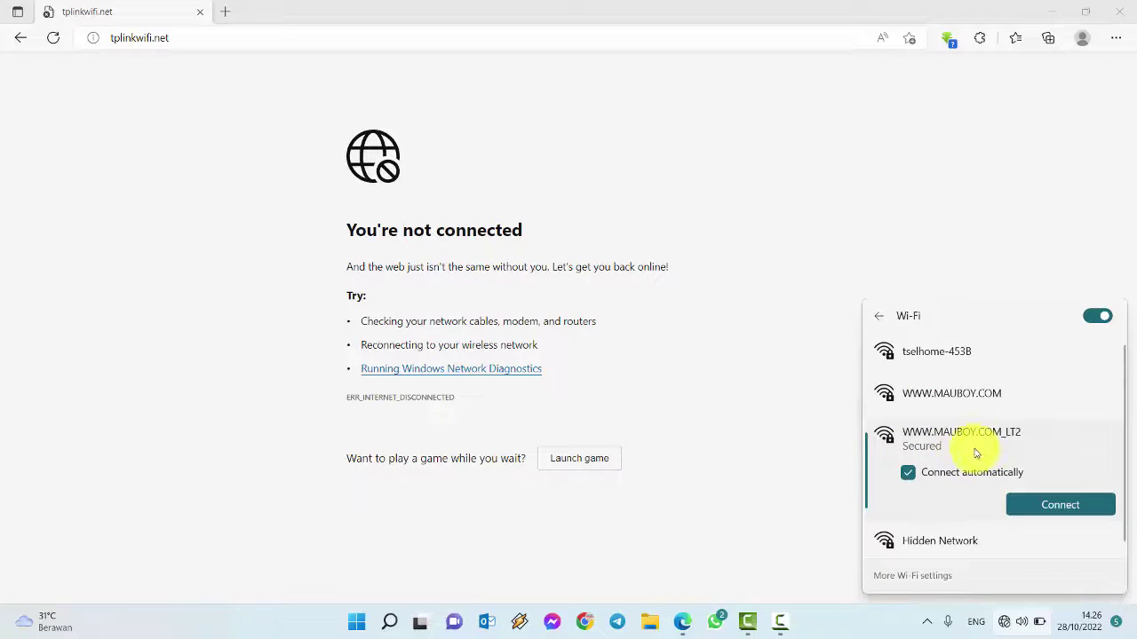
click(977, 401)
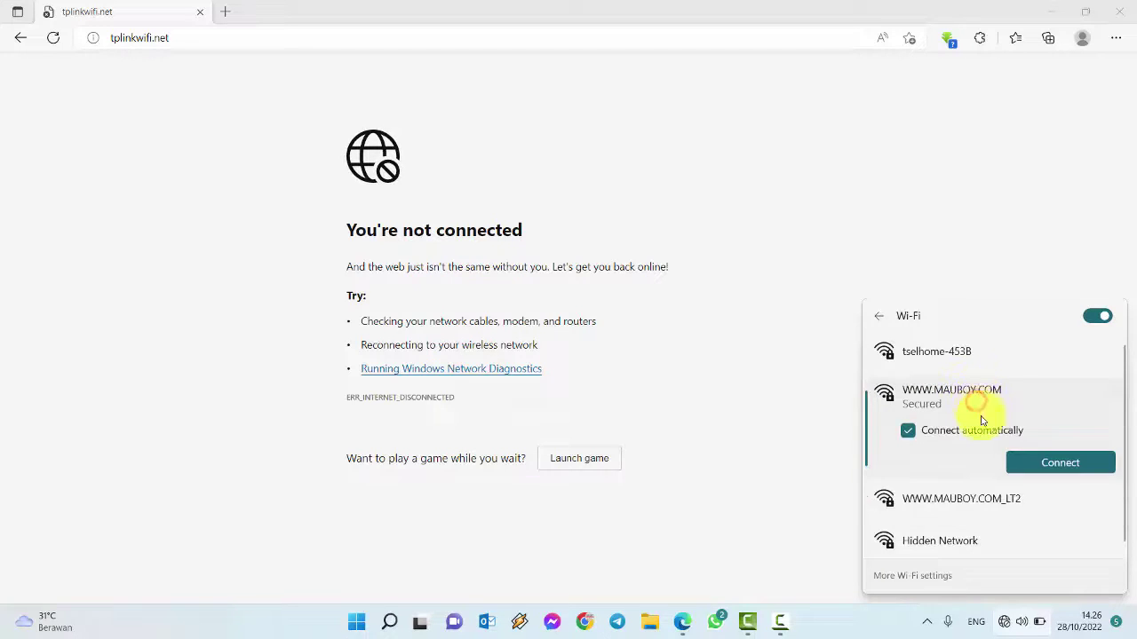
click(980, 500)
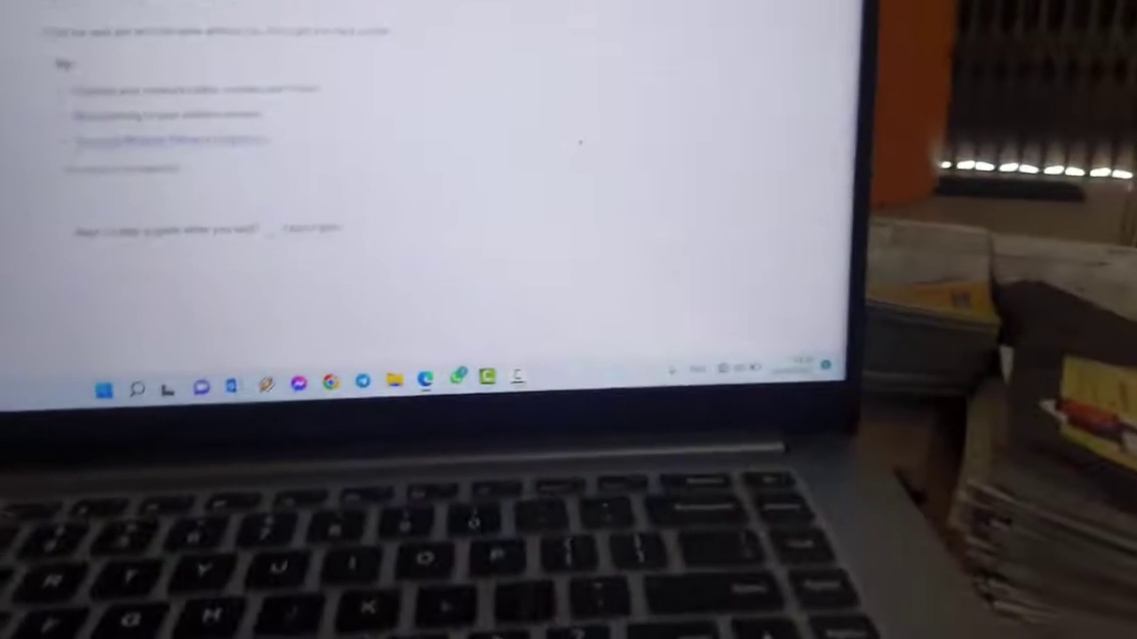
click(714, 367)
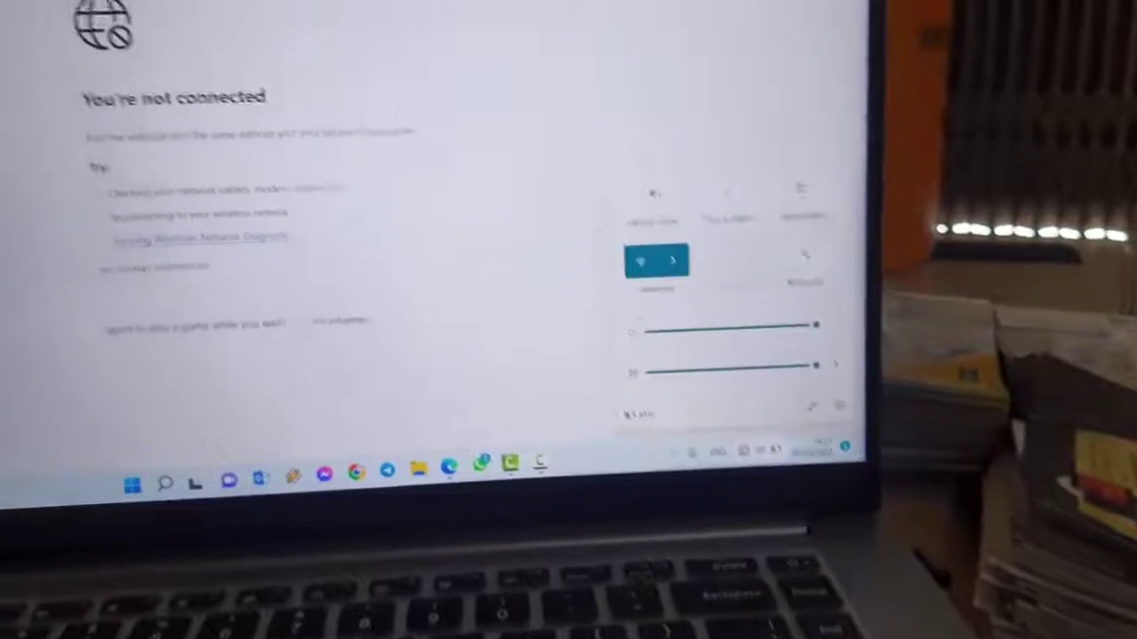
click(670, 182)
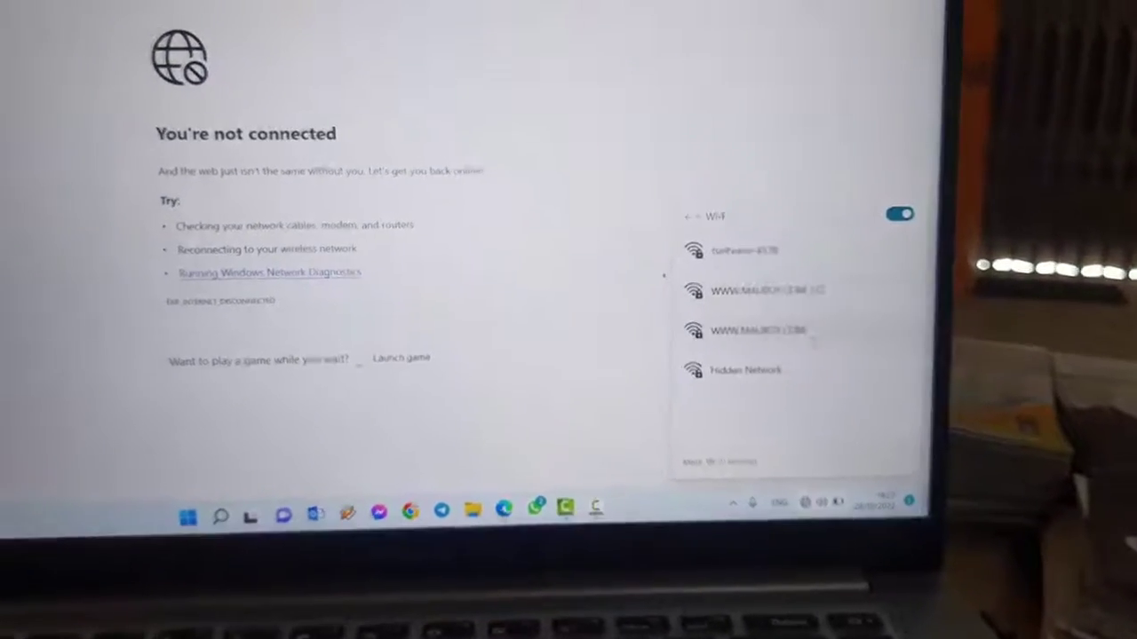
click(746, 282)
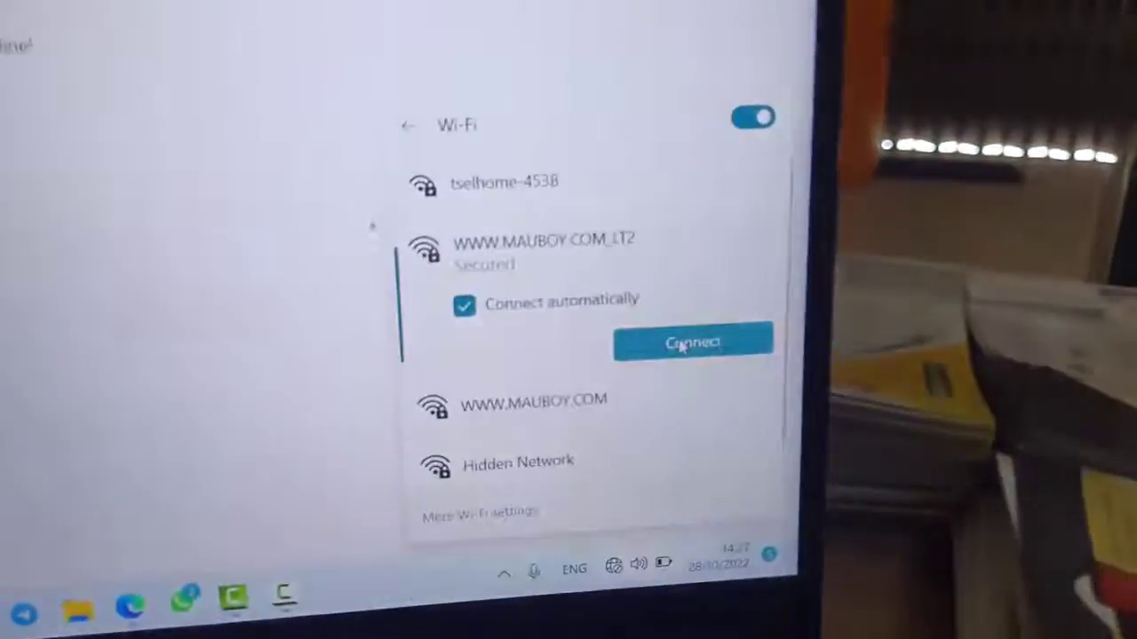
click(578, 322)
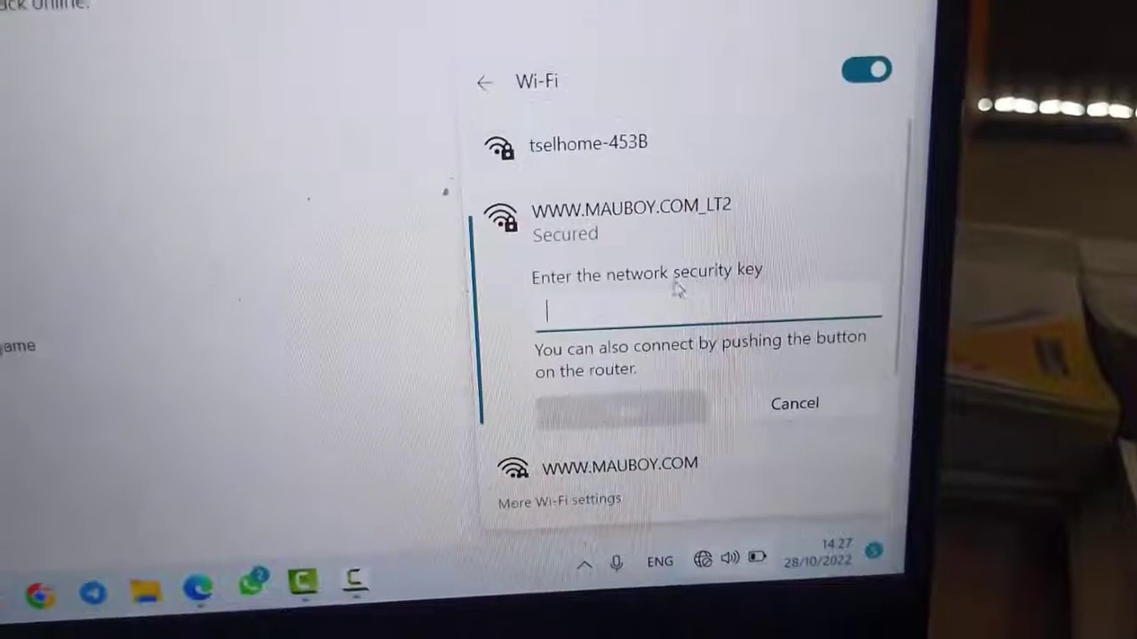
text(•••••••••••••)
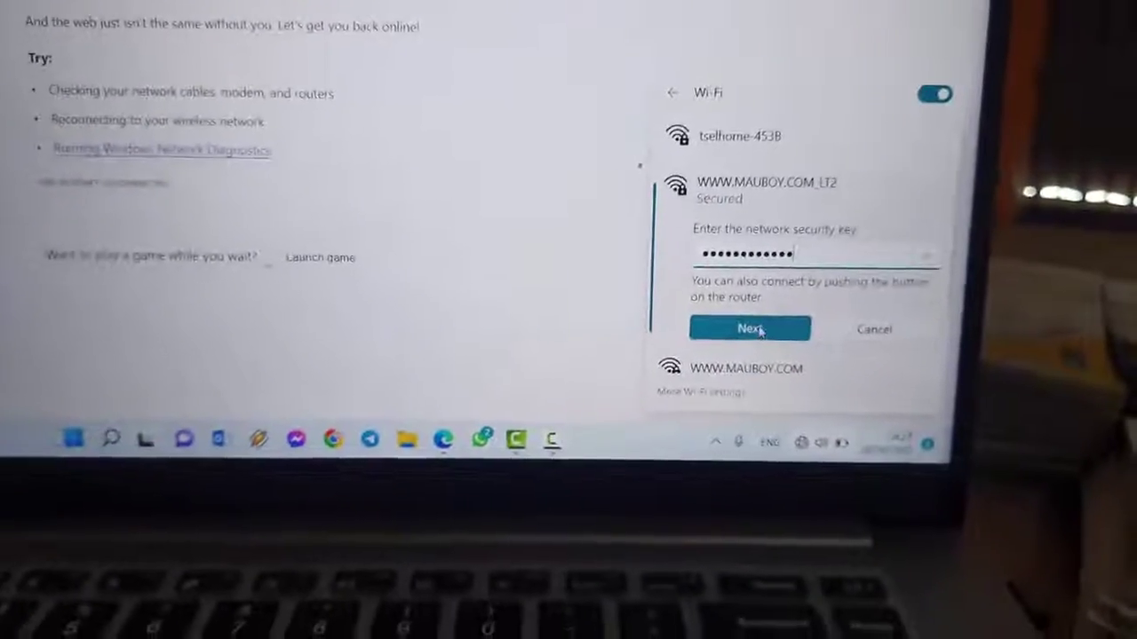
click(753, 336)
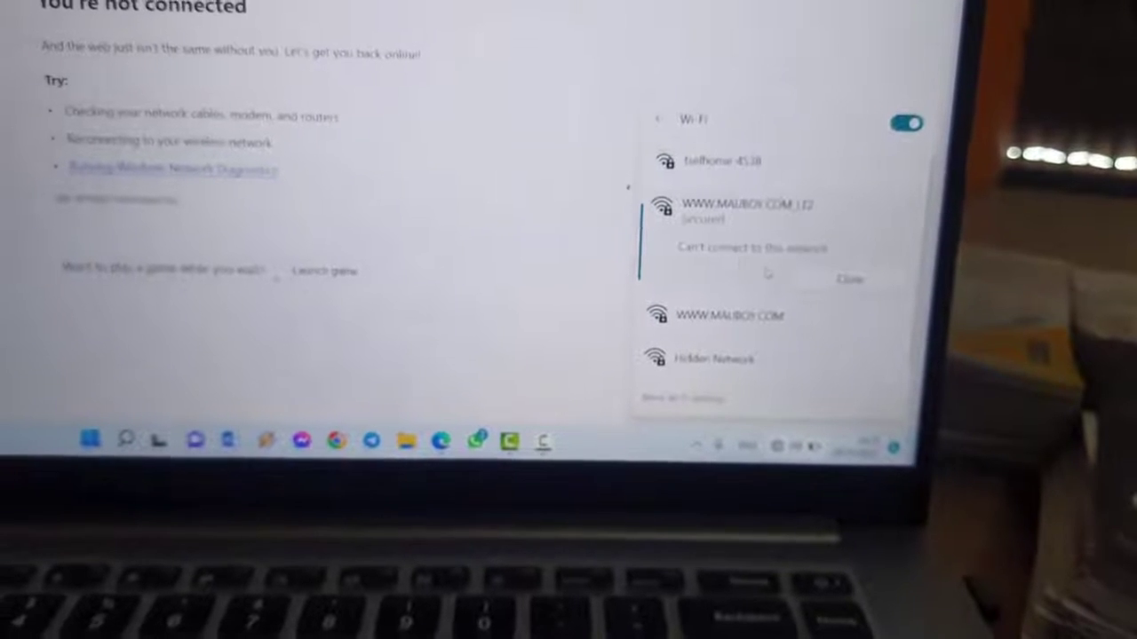
click(752, 171)
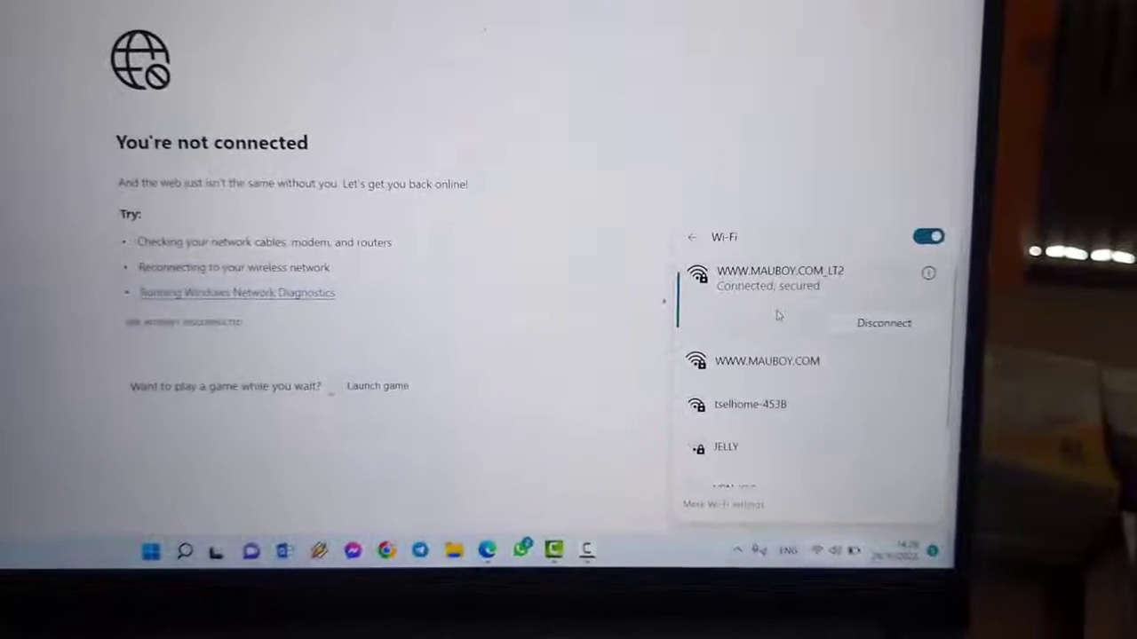
Step: Close the Wi-Fi list and try to load google.com in the current browser tab
key(Escape)
key(ctrl+l)
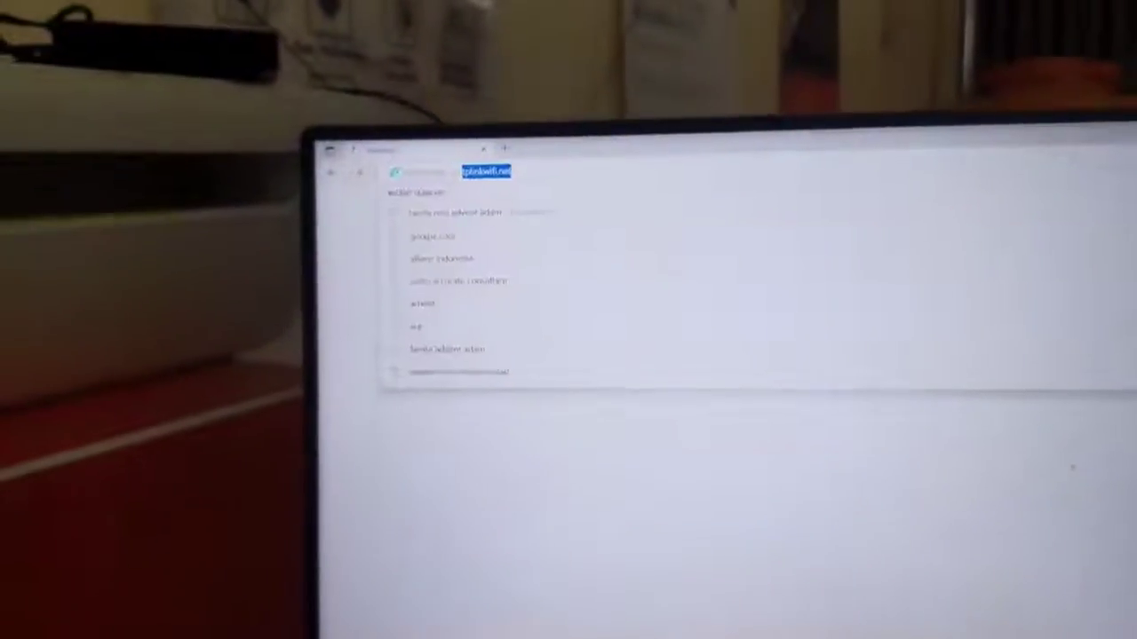
key(Return)
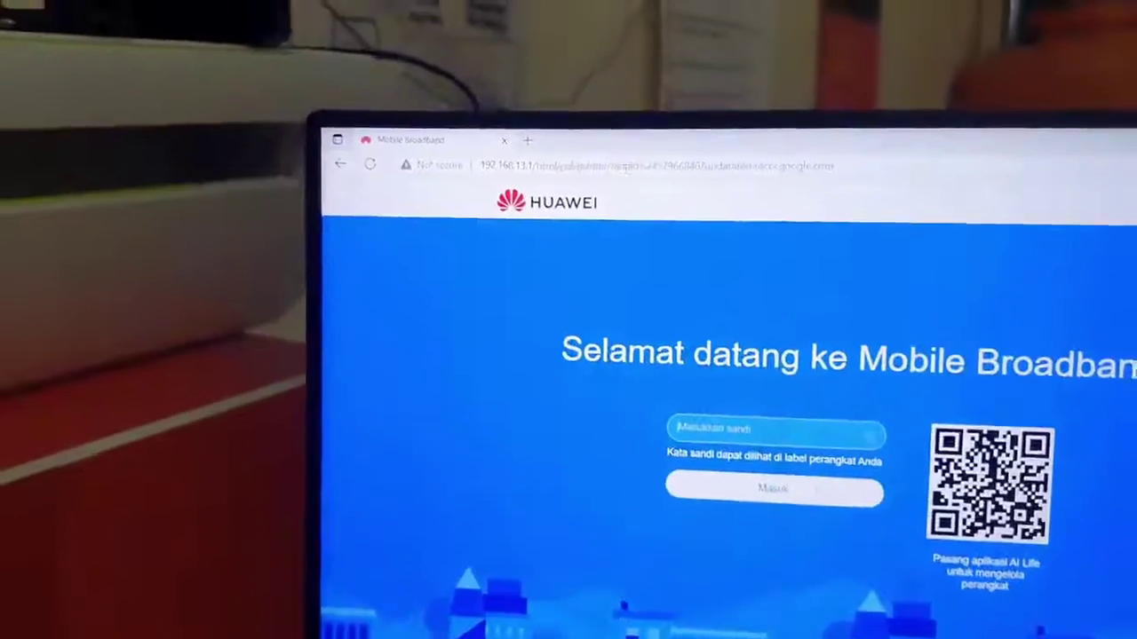
Step: Open google.com in a new browser tab to test internet access through the extended network
key(ctrl+l)
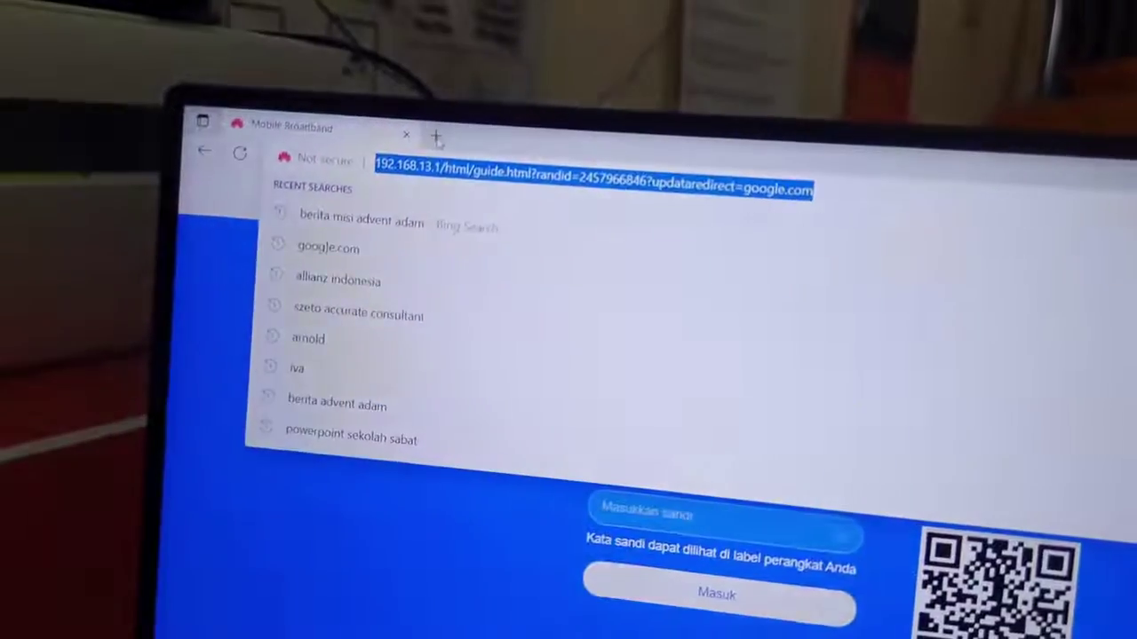
click(435, 135)
click(426, 160)
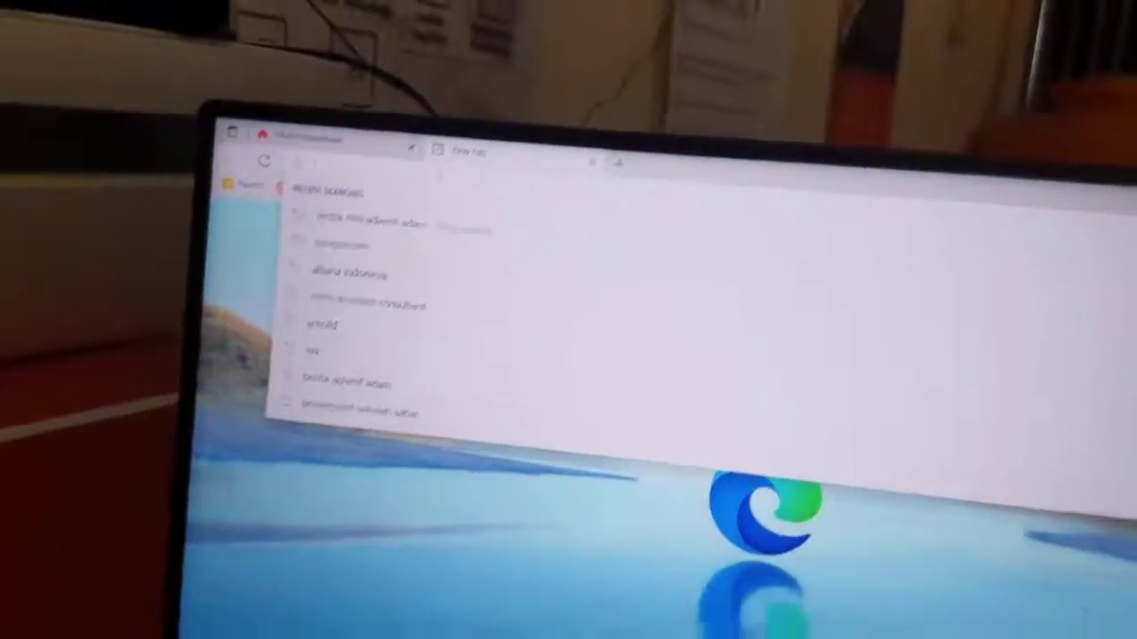
text(google.com)
key(Return)
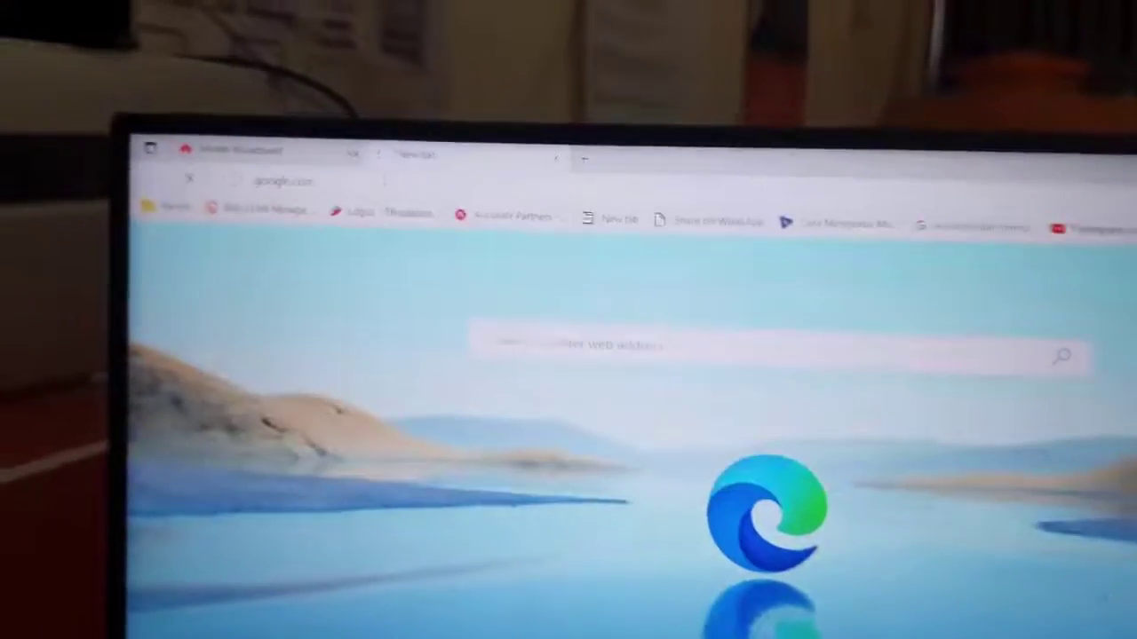